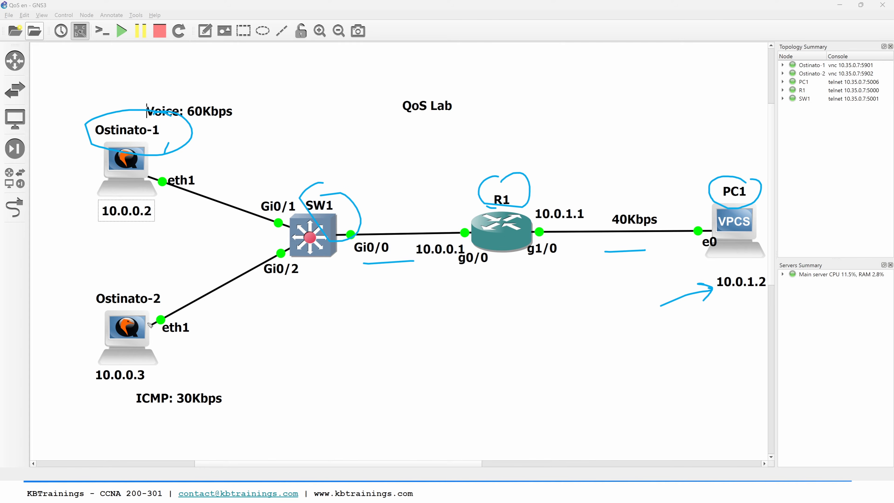
key("e")
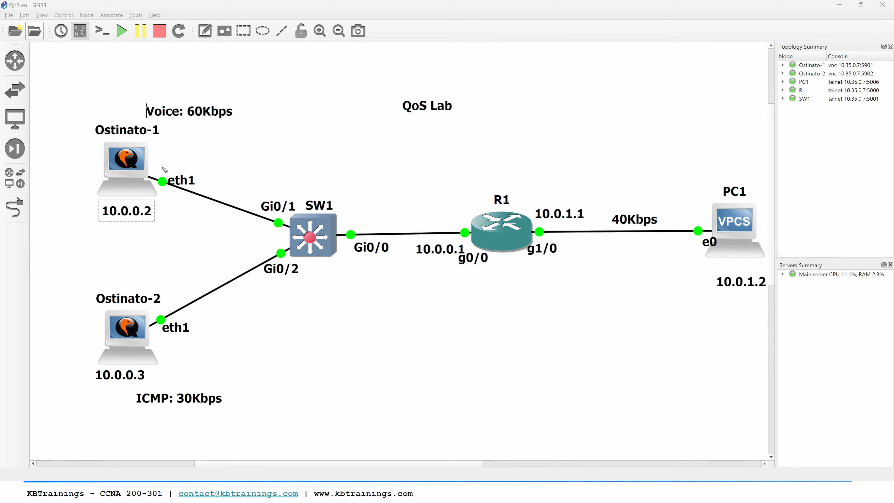
mouse_move(173, 144)
left_mouse_down()
mouse_move(176, 169)
mouse_move(223, 195)
mouse_move(245, 145)
mouse_move(222, 172)
mouse_move(226, 141)
mouse_move(250, 167)
left_mouse_up()
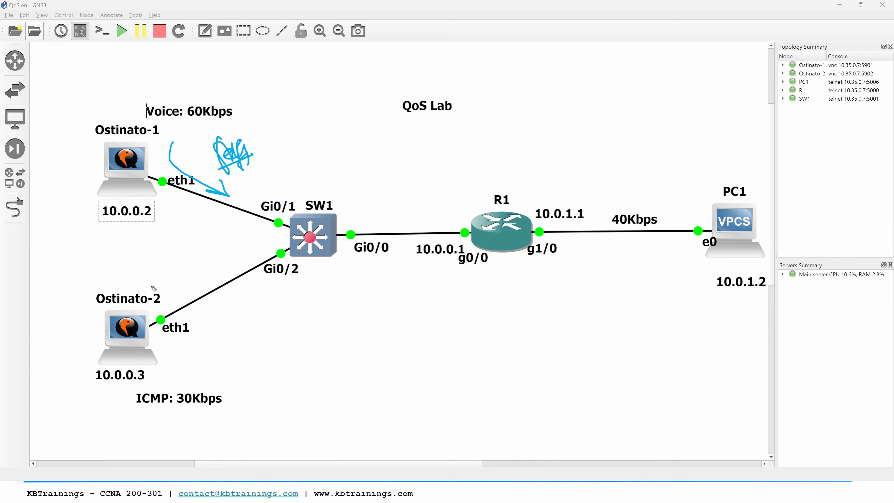
left_click_drag(189, 355, 239, 292)
left_click_drag(214, 302, 233, 307)
mouse_move(222, 94)
left_mouse_down()
mouse_move(229, 139)
mouse_move(238, 97)
left_mouse_up()
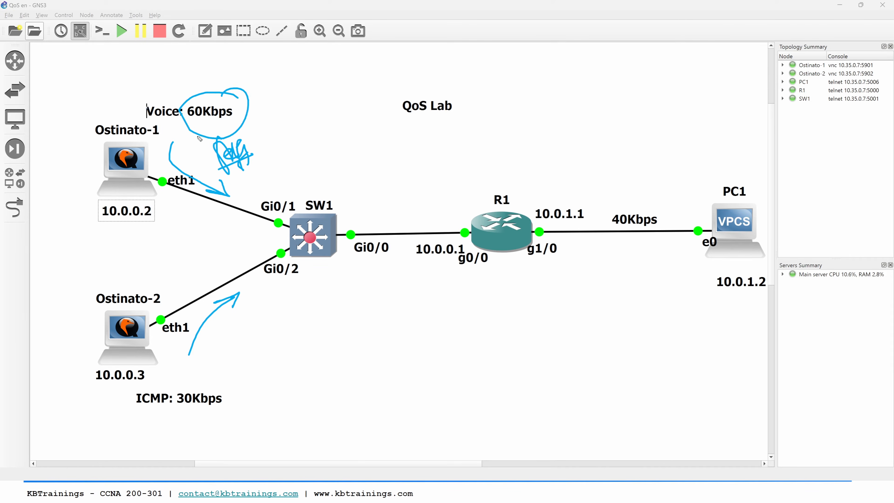
mouse_move(203, 376)
left_mouse_down()
mouse_move(211, 382)
mouse_move(170, 396)
mouse_move(236, 389)
mouse_move(210, 378)
left_mouse_up()
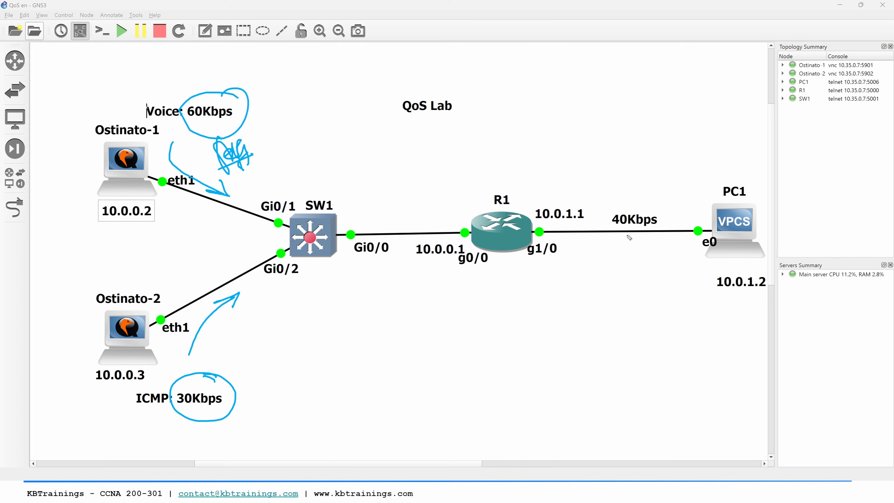
mouse_move(619, 263)
left_mouse_down()
mouse_move(633, 234)
mouse_move(636, 242)
left_mouse_up()
mouse_move(562, 172)
left_mouse_down()
mouse_move(538, 218)
mouse_move(555, 204)
left_mouse_up()
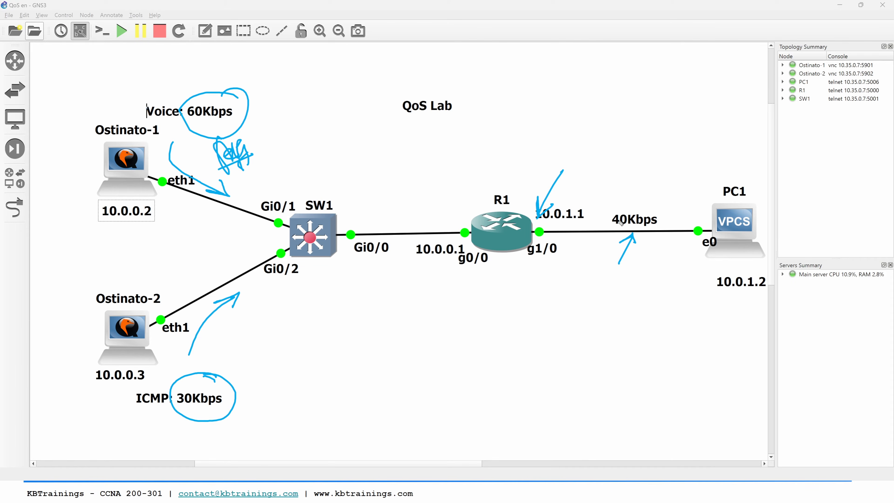
mouse_move(609, 211)
left_mouse_down()
mouse_move(663, 203)
mouse_move(633, 233)
left_mouse_up()
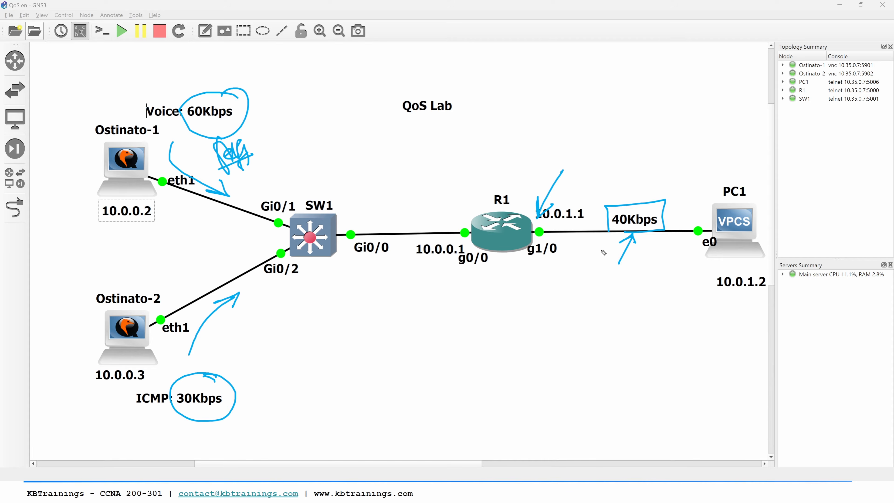
left_click_drag(143, 426, 237, 411)
key("e")
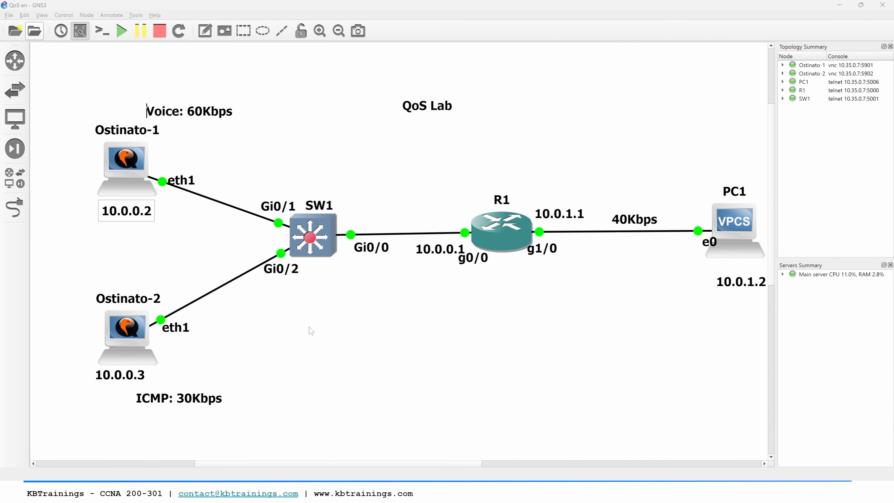
Step: Open the console of router R1 from the GNS3 topology in SecureCRT and bring up its command prompt
double_click(492, 235)
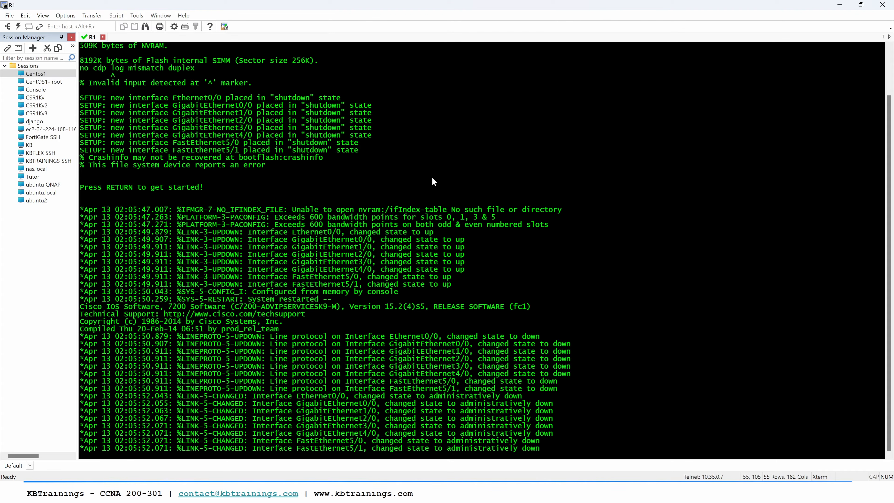
key("Return")
key("Return")
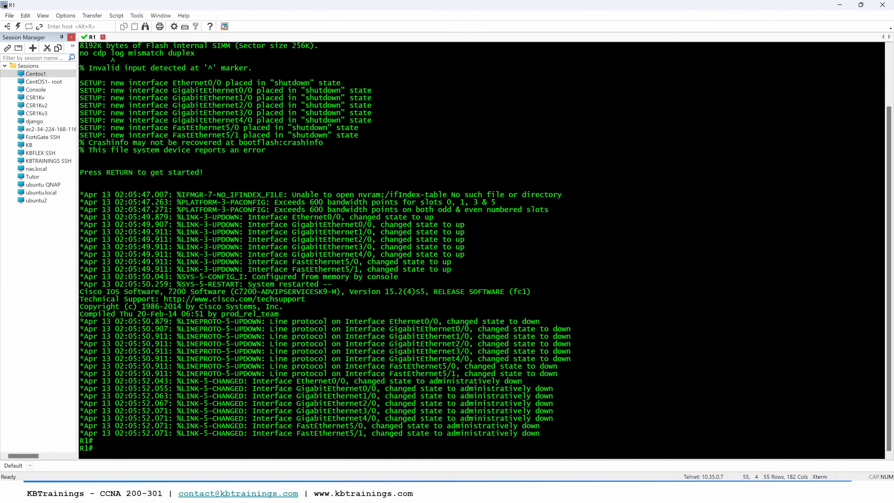
key("Return")
key("Return")
Step: Display a brief summary of R1's IP interfaces with show ip int br
type("show")
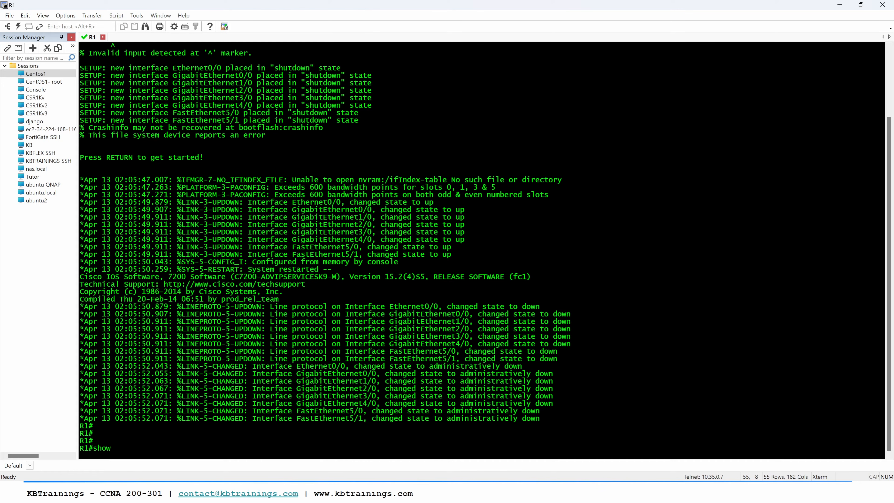
scroll(481, 250, "up", 4)
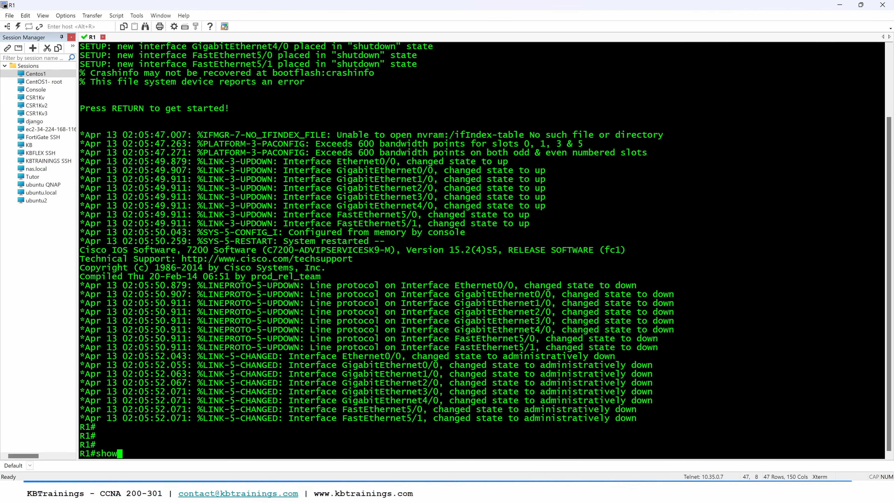
type("ip int br")
key("Return")
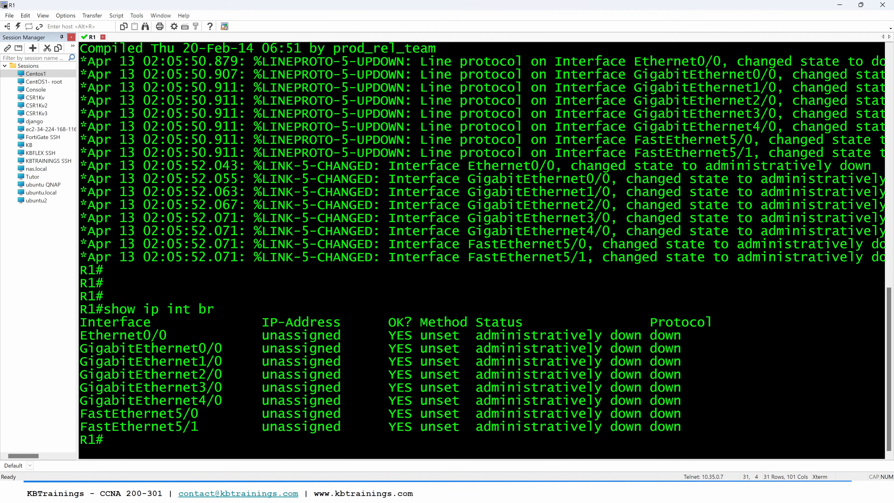
Step: In R1's configuration mode, assign IP address 10.0.0.1 with mask 255.255.255.0 to interface gig 0/0
key("Return")
key("Return")
key("Return")
type("conf t")
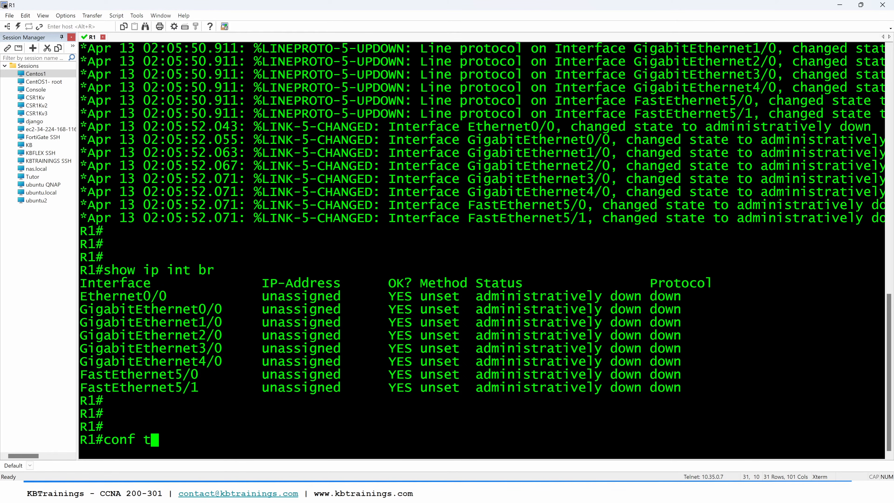
key("Return")
type("int ")
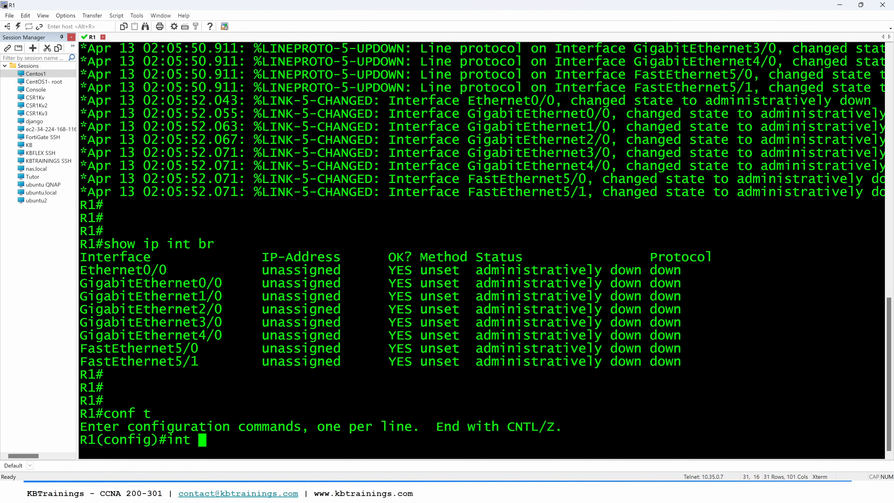
type("gig 0/0")
key("Return")
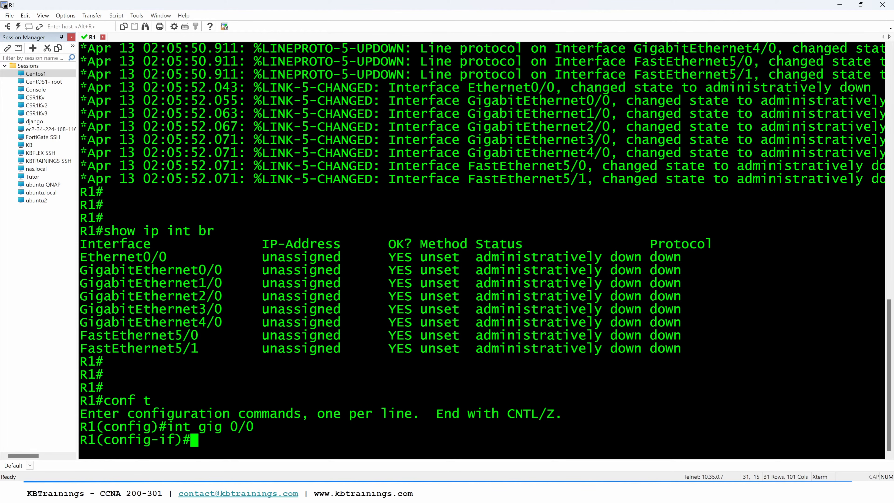
type("ip")
key("Caps_Lock")
type("DD")
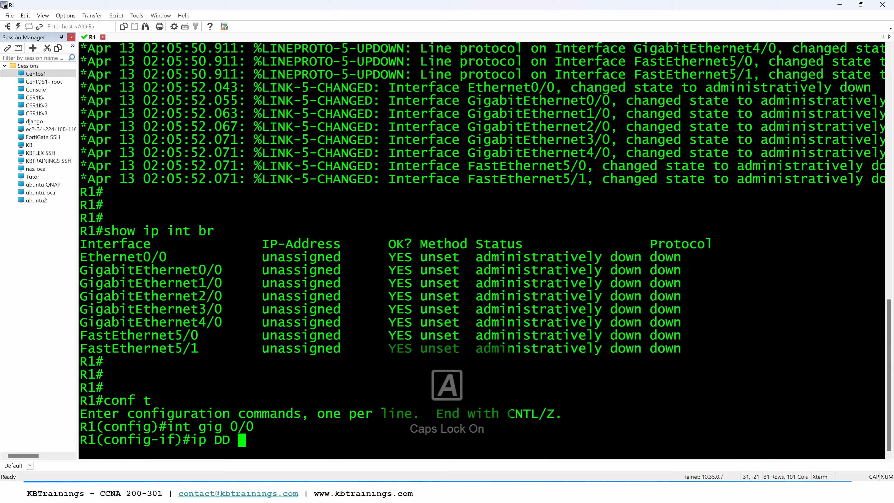
key("BackSpace")
key("BackSpace")
key("Caps_Lock")
type("add 10.0.0")
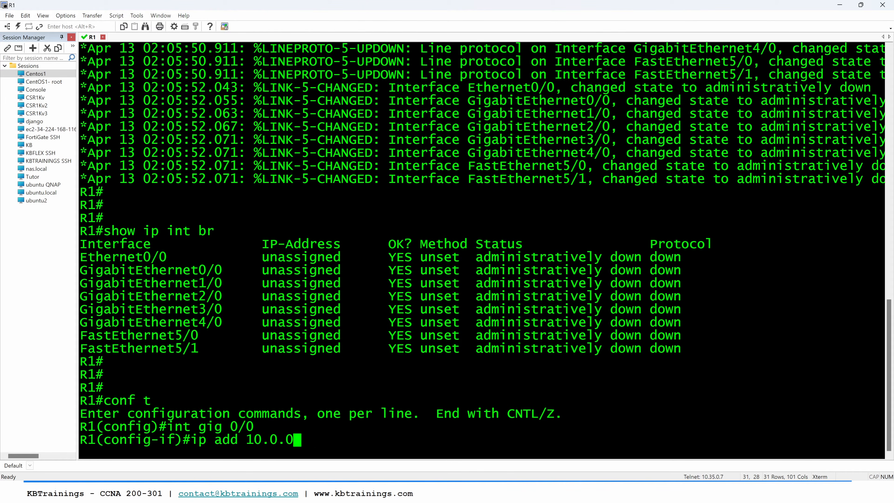
type(".1 255.25")
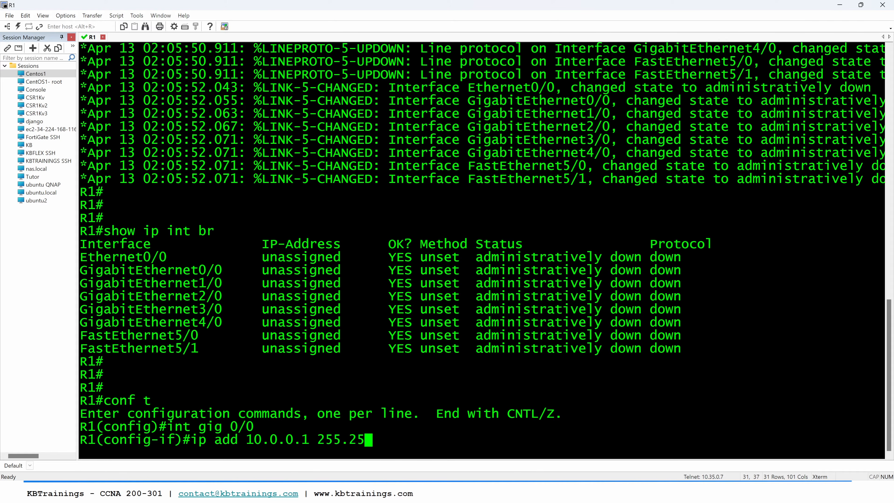
type("5.255.0")
key("Return")
Step: Enable R1's gig 0/0 interface with no shut
type("no shut")
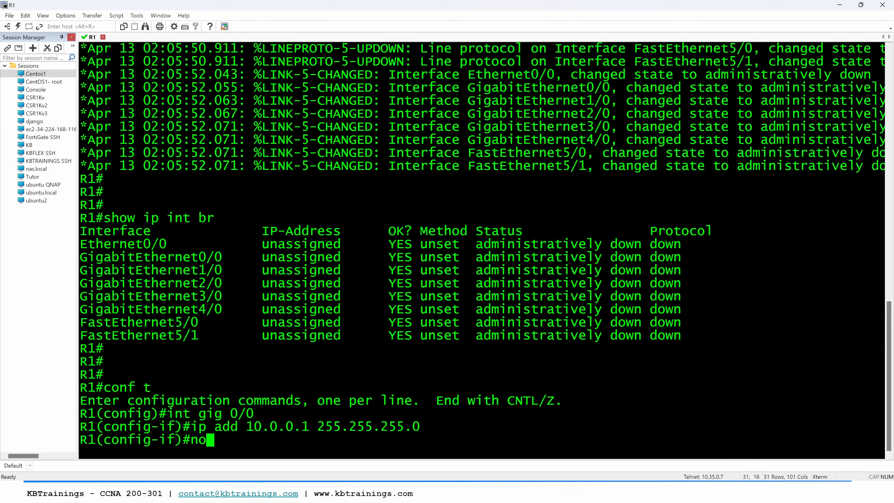
key("Return")
key("Return")
key("Return")
Step: Assign IP address 10.0.1.1 with mask 255.255.255.0 to R1's interface gig 1/0
type("int gig 1")
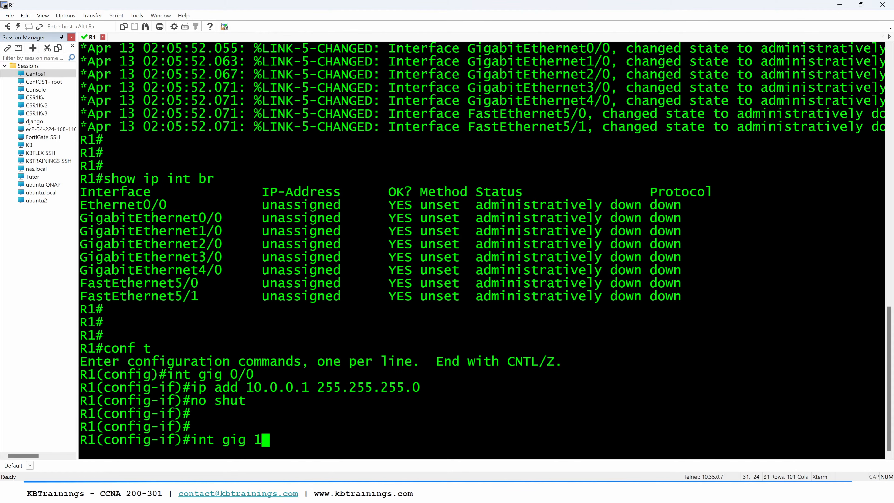
type("/0")
key("Return")
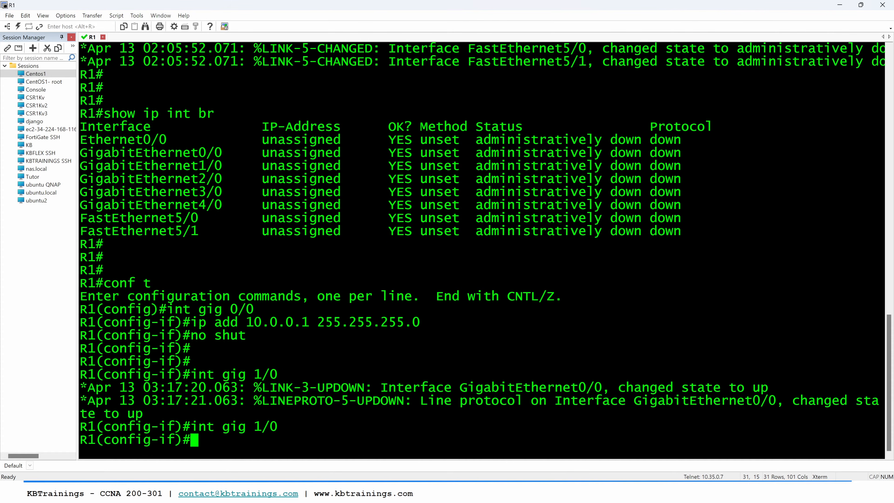
type("ip add 10.0.1.1 255.255.255.0")
key("Return")
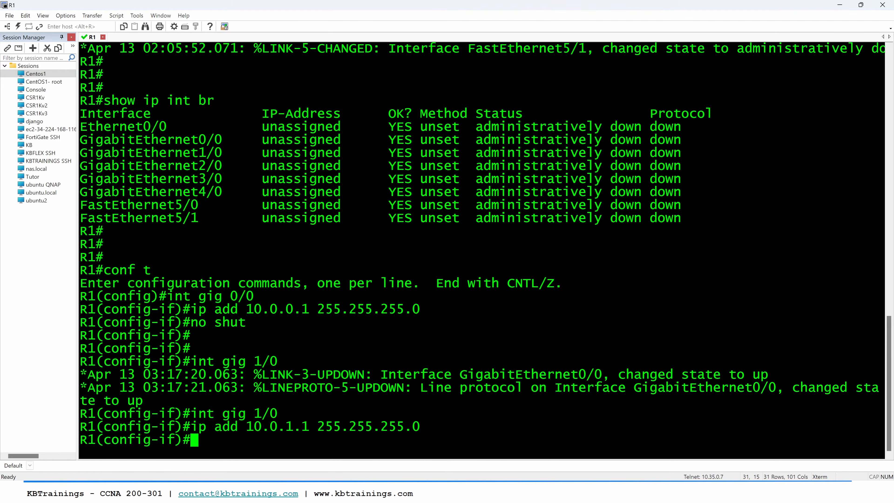
Step: Enable R1's gig 1/0 interface with no shut and leave configuration mode
type("no shut")
key("Return")
key("Return")
key("Return")
key("Return")
key("Return")
key("Return")
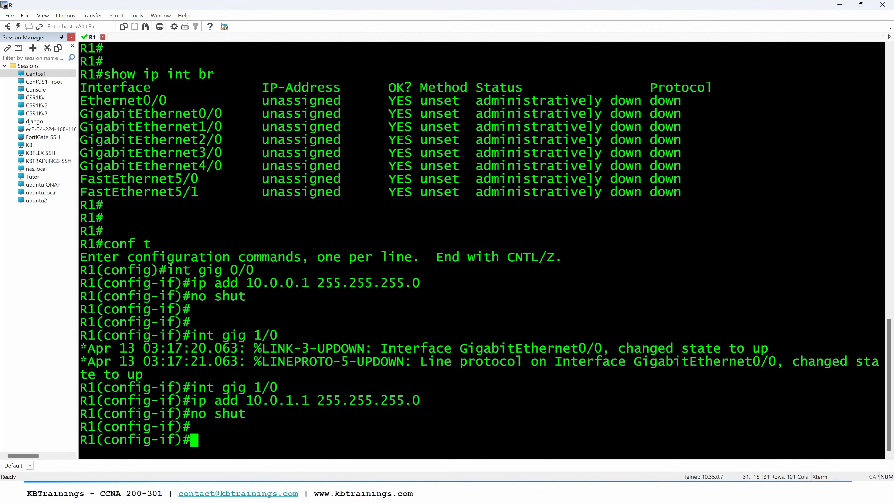
type("end")
key("Return")
key("Return")
key("Return")
Step: Check the addresses and status of R1's interfaces with show ip int br
type("s")
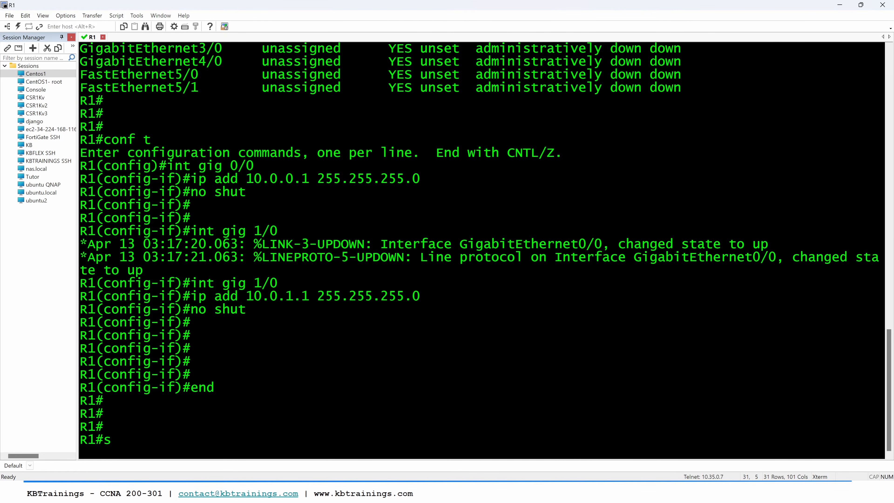
type("how ip int ")
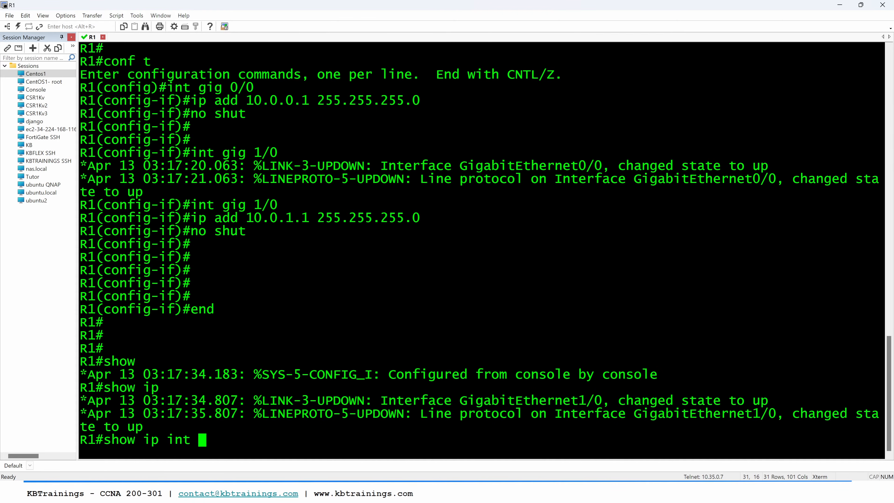
type("br")
key("Return")
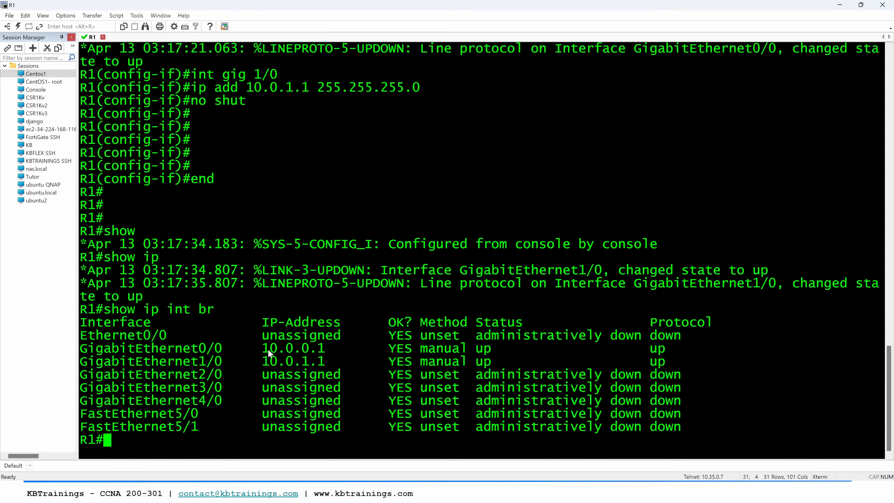
Step: Switch back to GNS3 and open the console of PC1 in SecureCRT
key("alt+Tab")
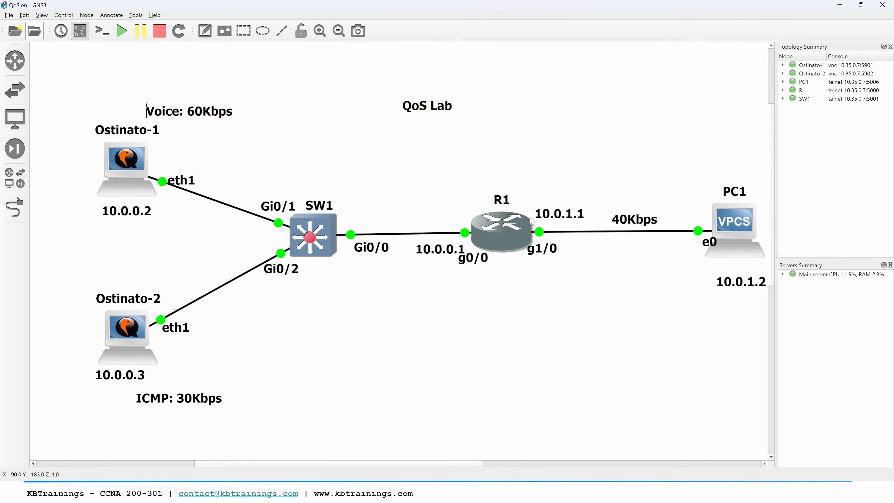
double_click(735, 227)
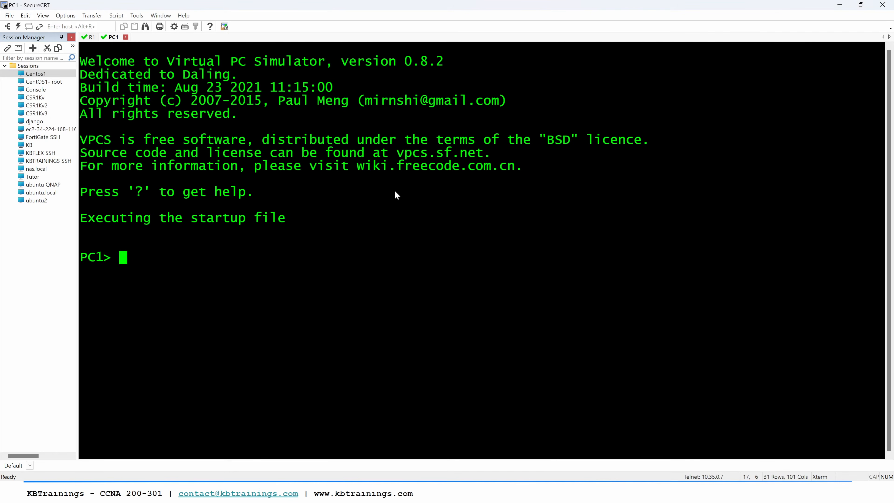
key("Return")
key("Return")
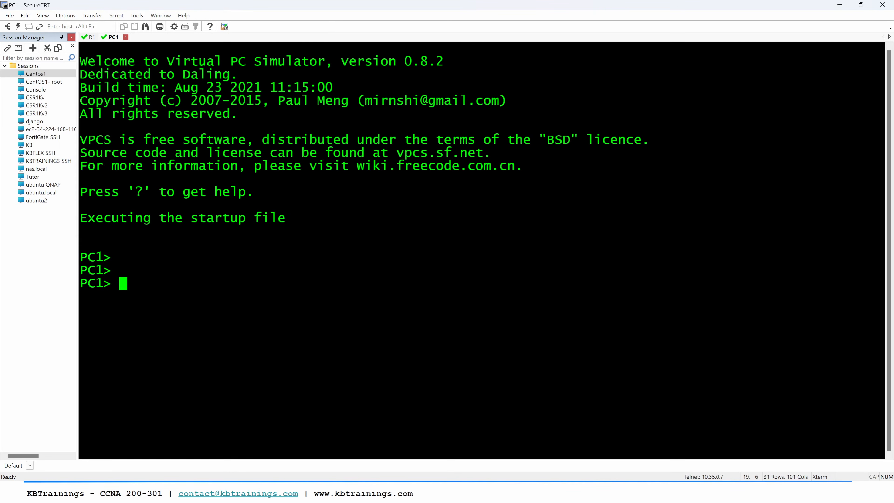
Step: Configure PC1 with IP address 10.0.1.2/24 and default gateway 10.0.1.1
type("ip 10.0.1.2/24 10.")
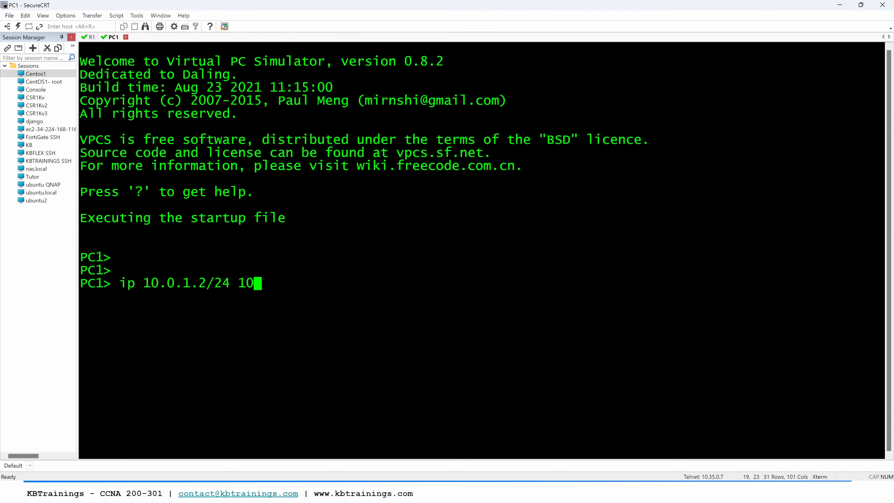
key("Return")
key("Up")
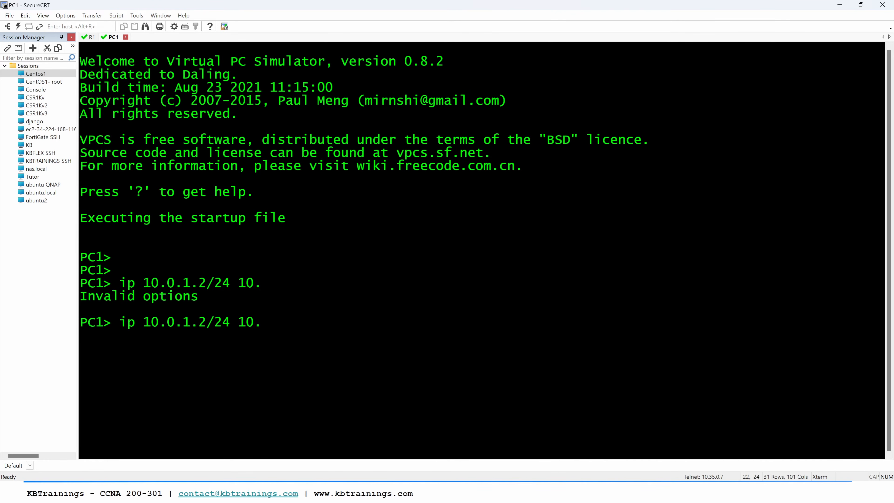
type("0.1.1")
key("Return")
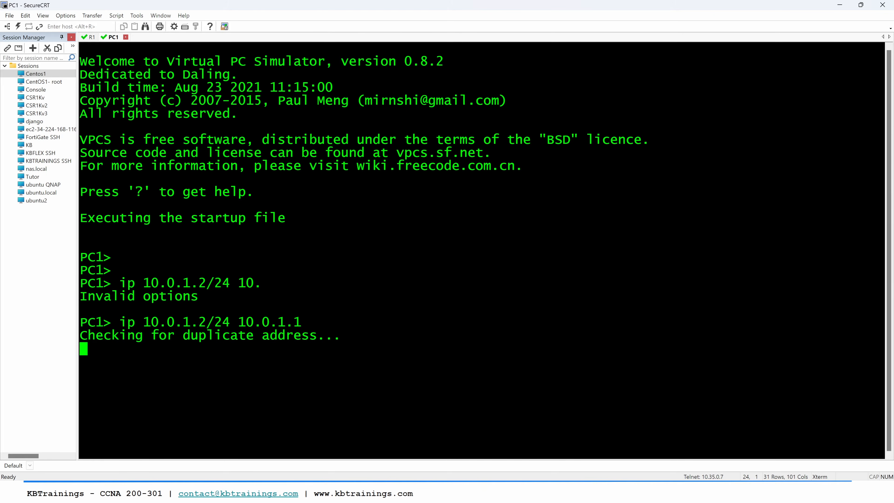
Step: Ping the gateway 10.0.1.1 from PC1 to test connectivity
key("Return")
key("Return")
key("Return")
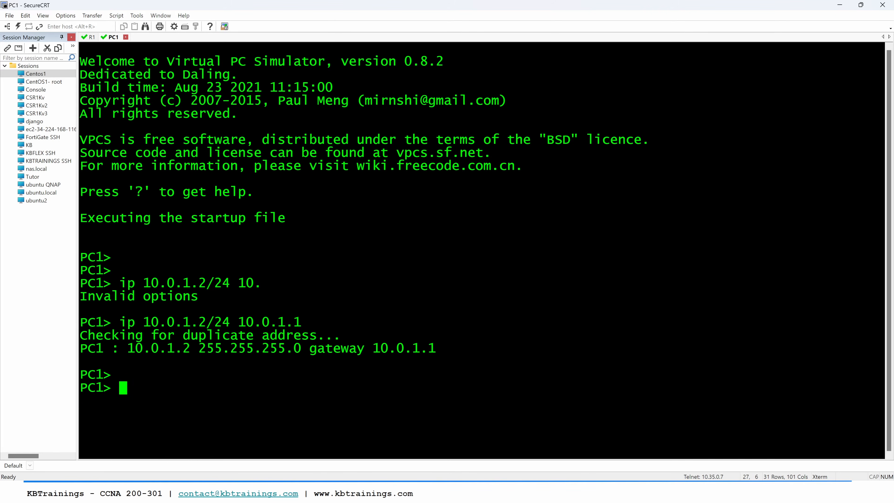
type("ping ")
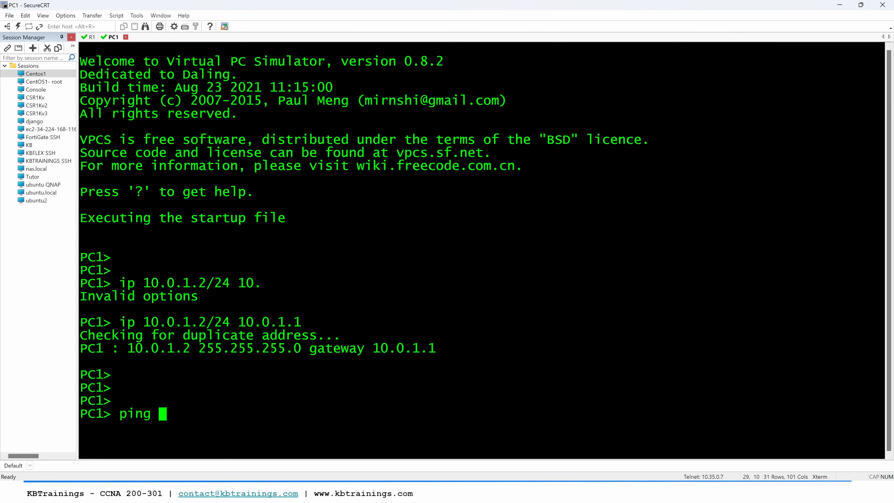
type("10.0.1.1")
key("Return")
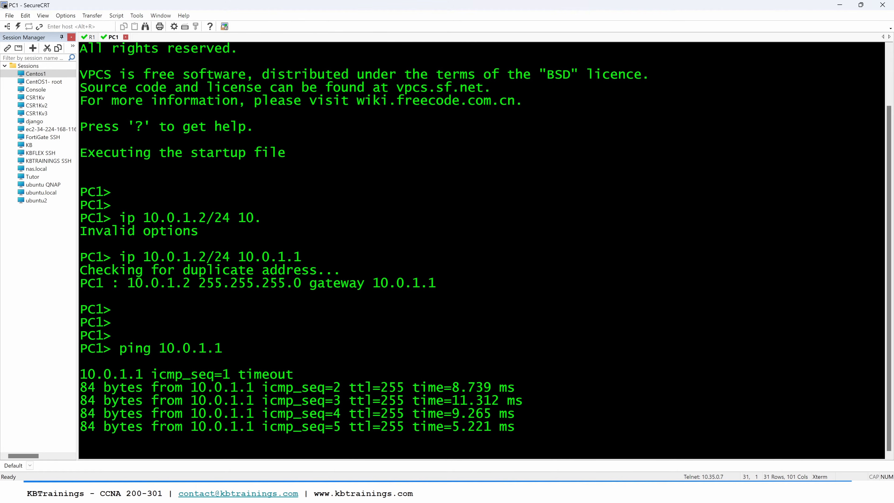
Step: Switch back to GNS3 and open the console of switch SW1 in SecureCRT
key("ctrl+c")
key("alt+Tab")
left_click(395, 193)
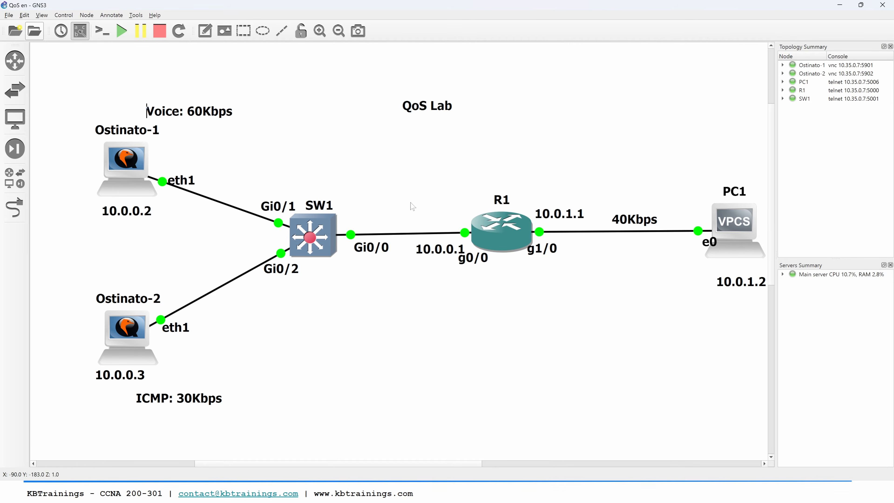
double_click(321, 228)
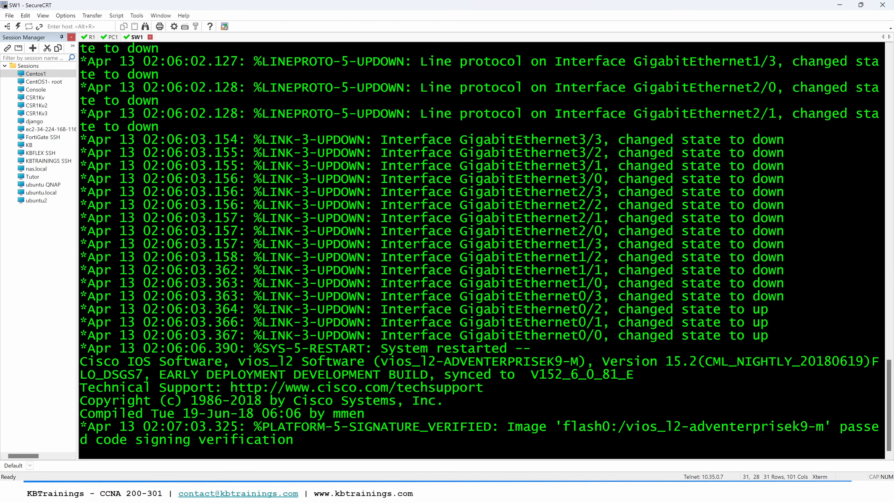
Step: Enter privileged mode on SW1 and list its VLANs and port assignments with show vlan br
key("Return")
key("Return")
key("Return")
key("Return")
key("Return")
key("Return")
type("en")
key("Return")
type("show vlan br")
key("Return")
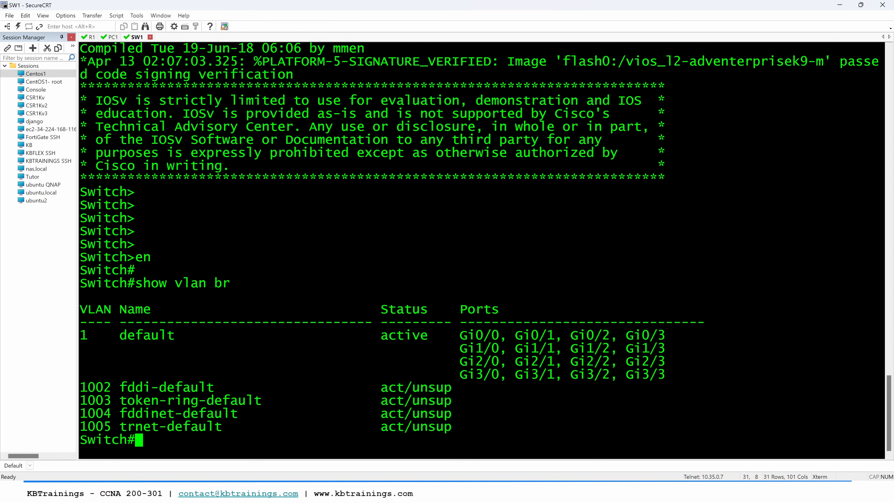
Step: Open the Ostinato-1 console from GNS3 and start a new stream on Port 0: eth1
key("alt+Tab")
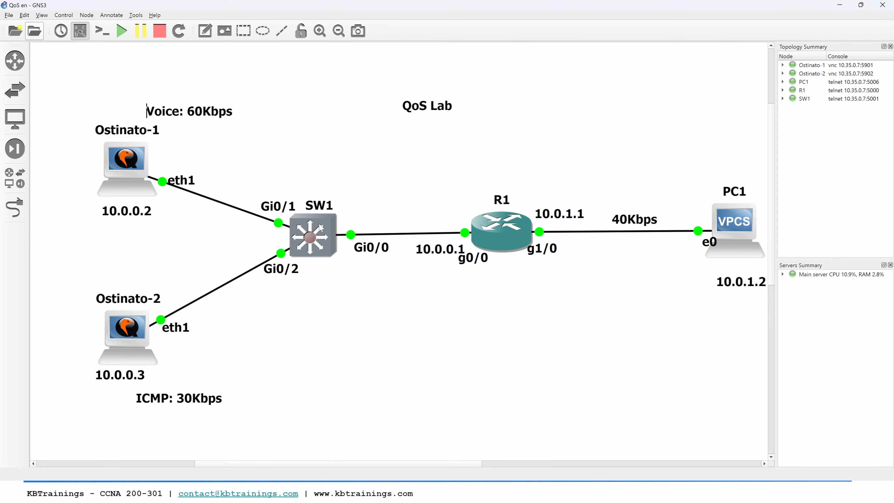
double_click(132, 162)
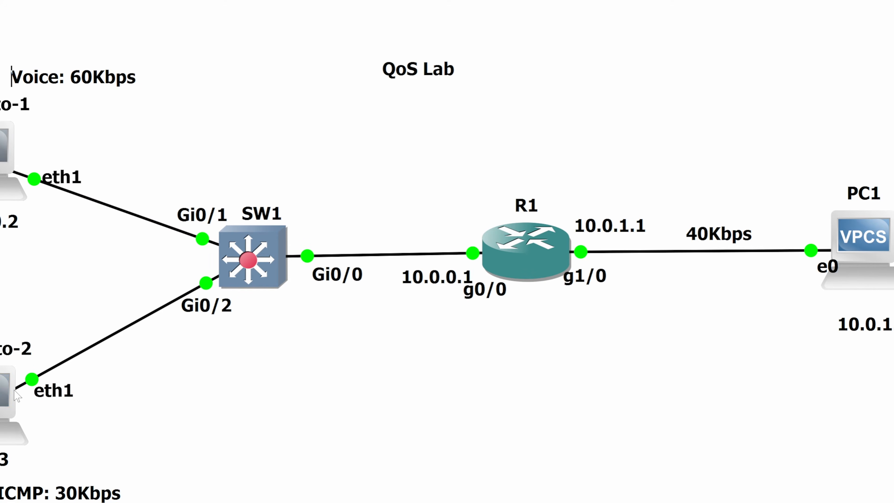
key("alt+Tab")
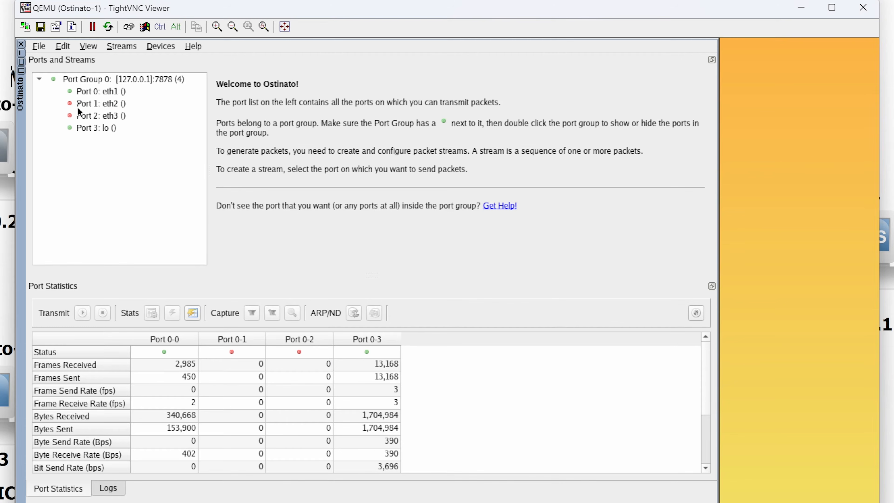
left_click(94, 93)
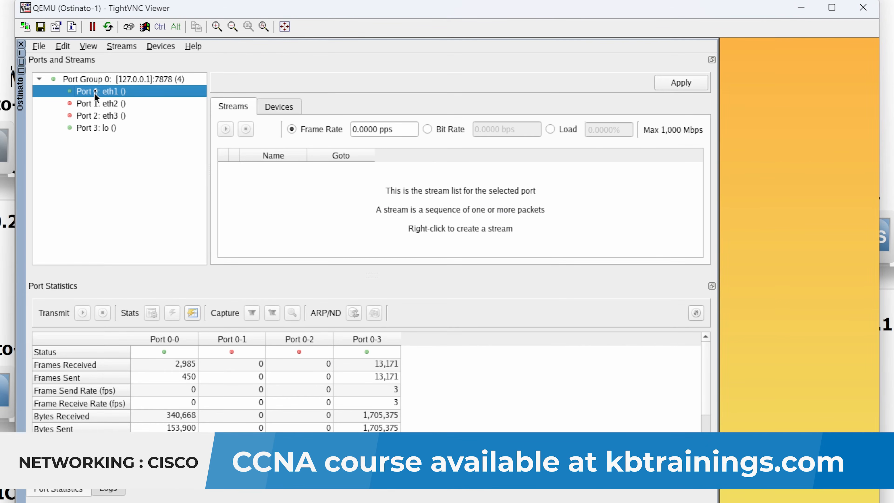
left_click(122, 46)
left_click(134, 67)
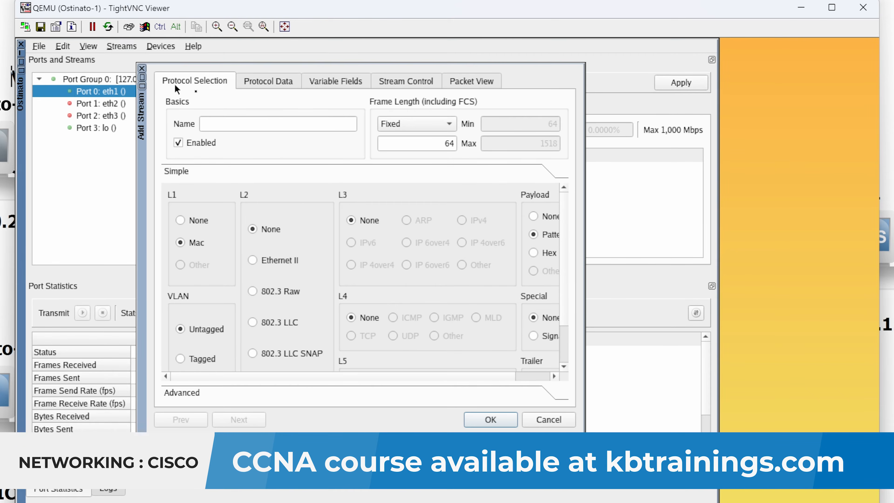
Step: Name the stream Voice and set its fixed frame length to 1300
left_click(229, 124)
type("Voice")
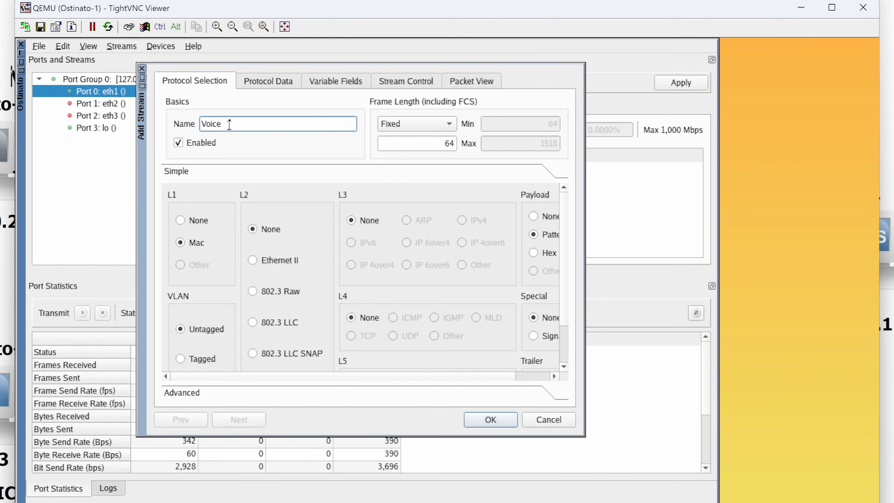
left_click(392, 126)
left_click(394, 128)
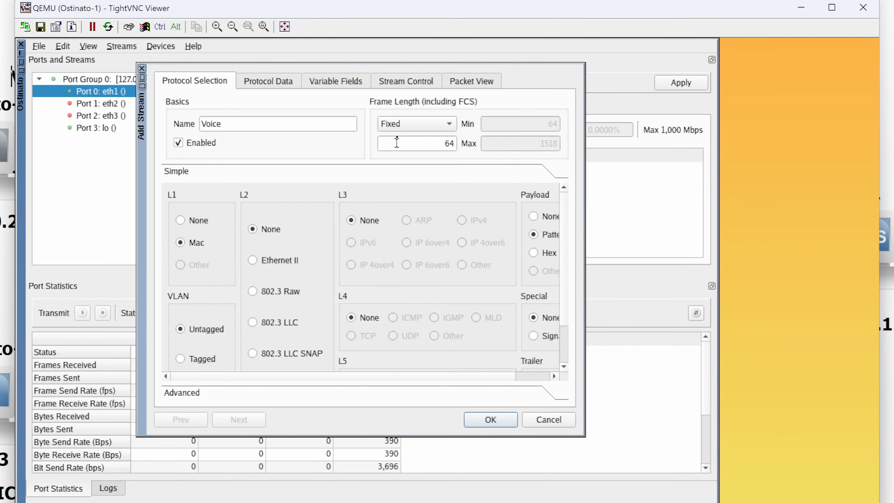
left_click_drag(397, 143, 479, 153)
type("1300")
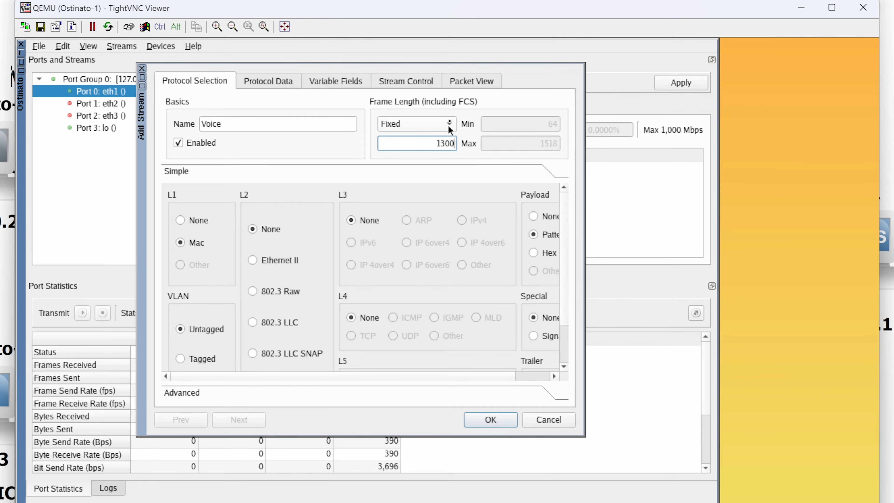
Step: Choose Ethernet II, IPv4 and UDP as the Voice stream's L2, L3 and L4 protocols
left_click(183, 242)
left_click(252, 260)
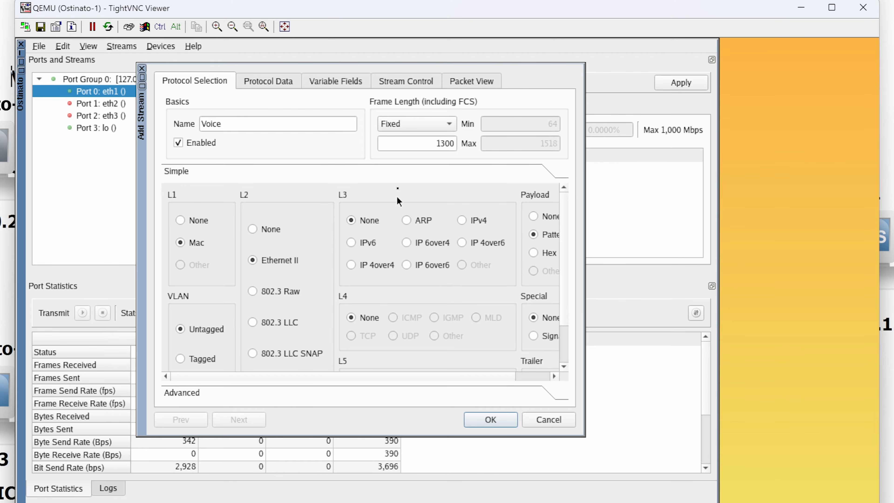
left_click(464, 221)
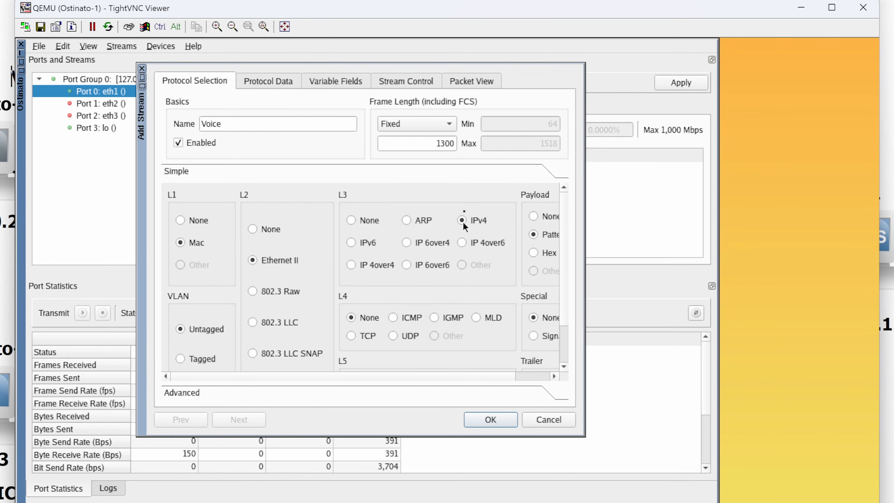
scroll(396, 326, "down", 2)
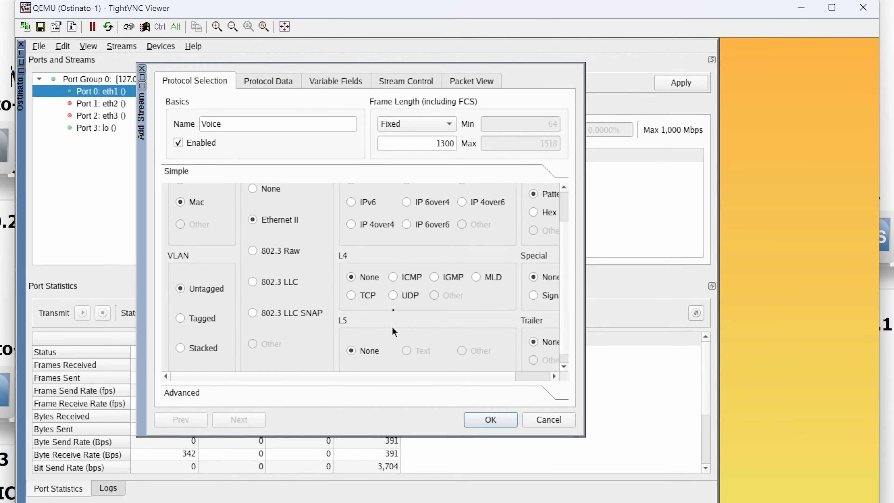
left_click(392, 295)
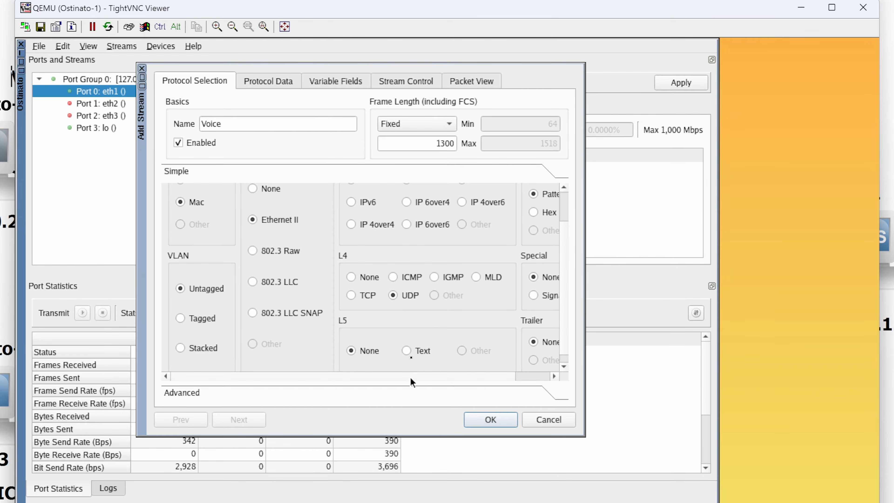
scroll(412, 378, "right", 2)
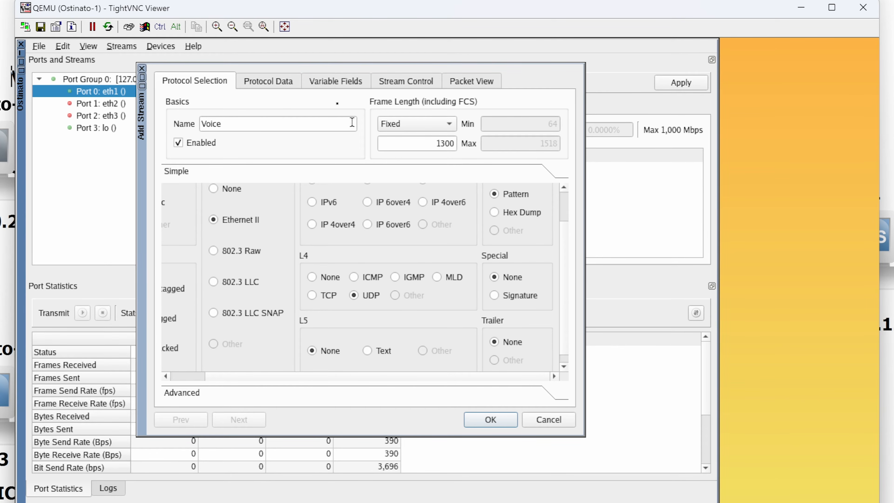
Step: Open the Voice stream's Media Access Protocol data and view the available destination address modes
left_click(271, 83)
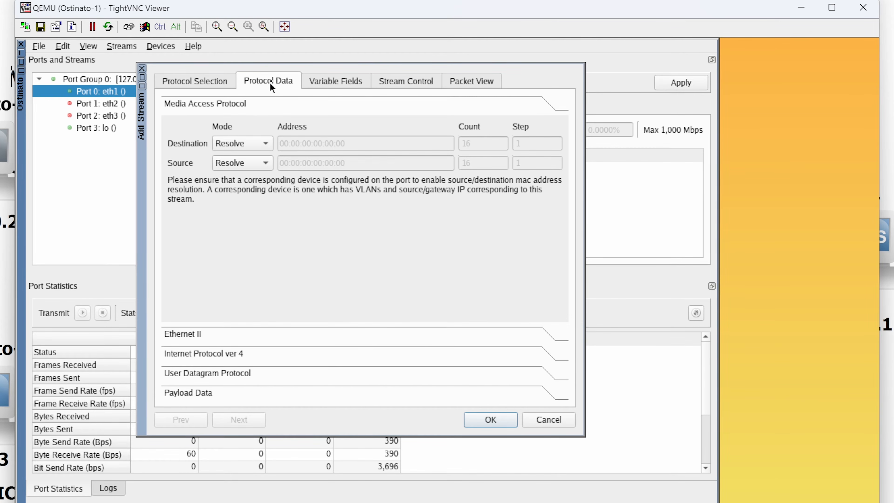
left_click(238, 147)
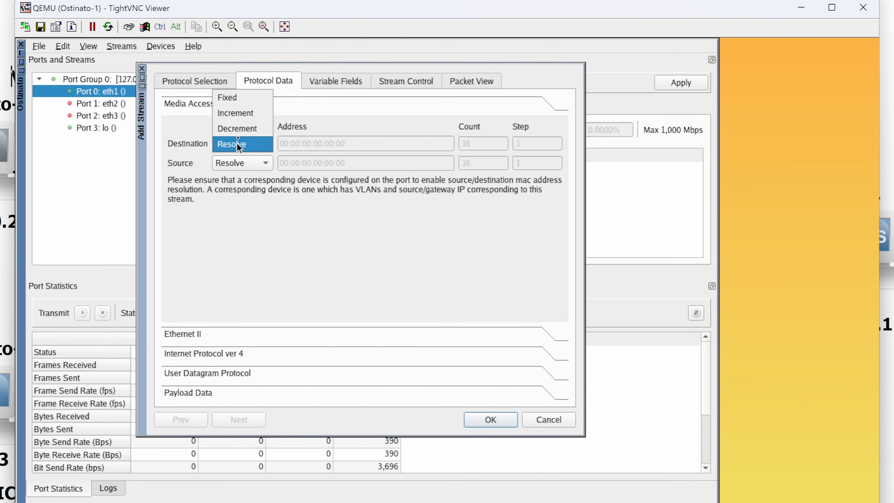
left_click(183, 140)
Step: Switch to GNS3, open R1's console and display the g0/0 interface details with show int gig 0/0
key("alt+Tab")
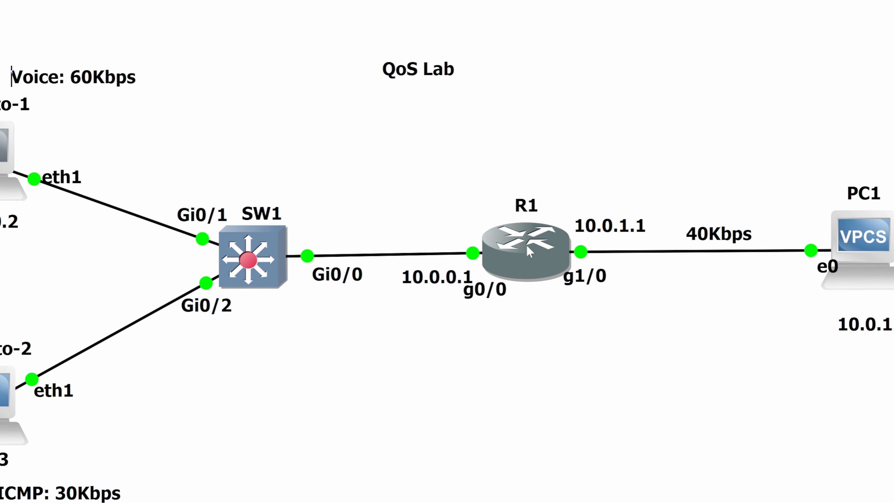
mouse_move(528, 250)
double_click(526, 249)
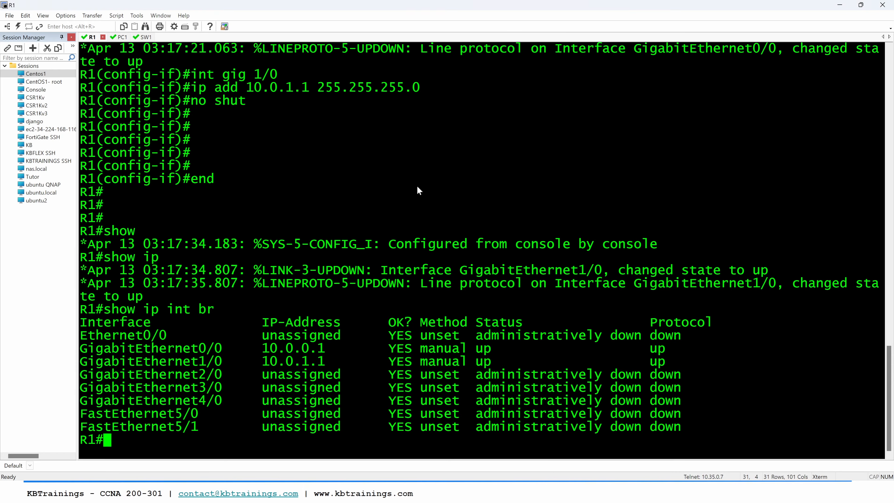
key("Return")
key("Return")
type("show ")
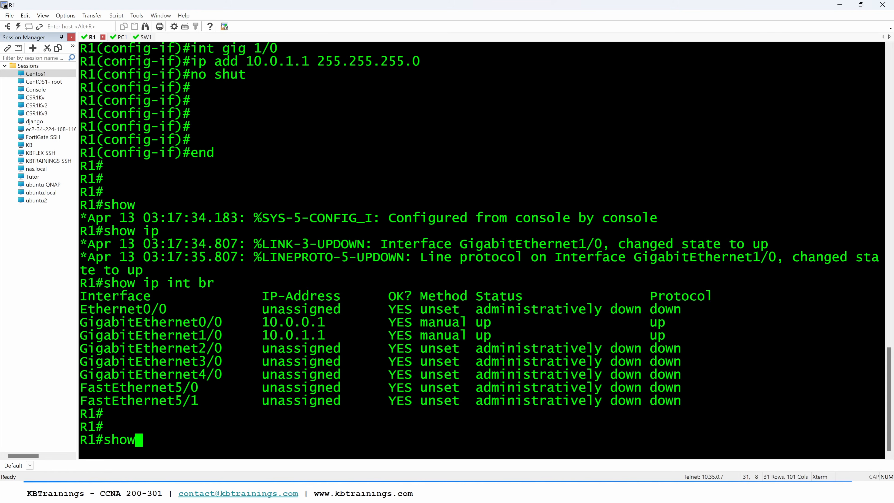
type("int gig ")
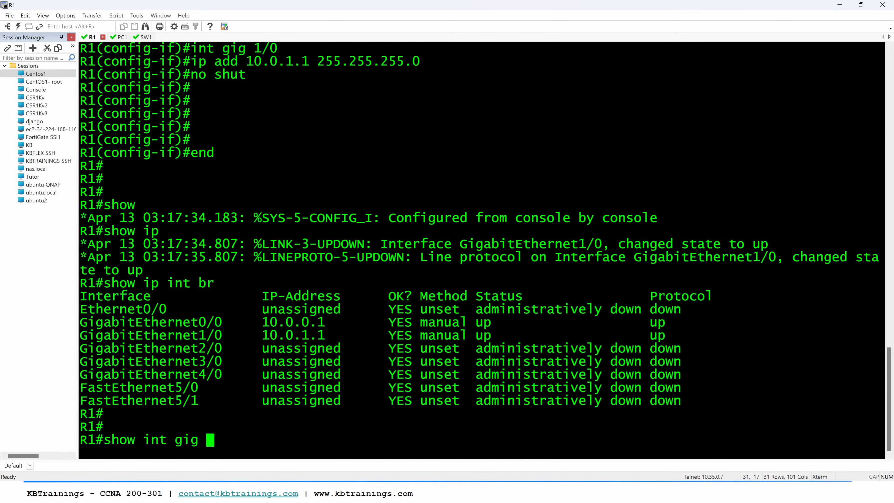
type("0/0")
key("Return")
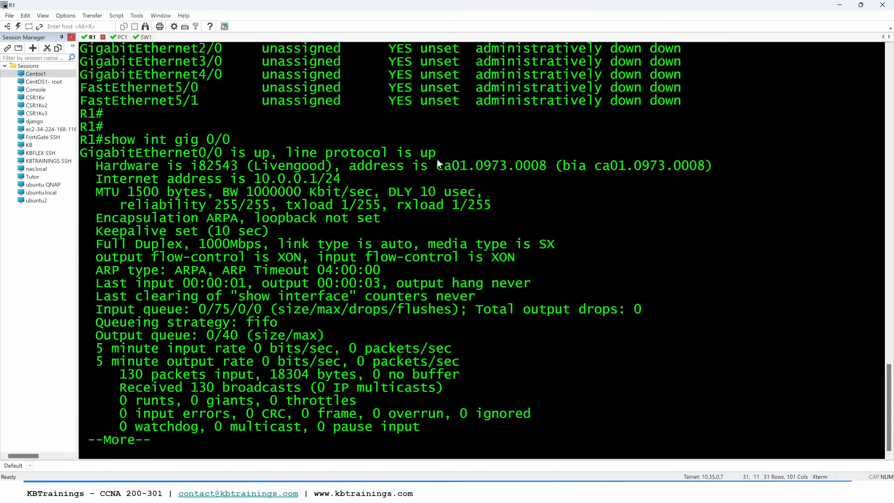
Step: Use the MAC address of R1's g0/0 as the stream's fixed destination address, CA:01:09:73:00:08, in the Ostinato-1 window
left_click_drag(442, 166, 547, 173)
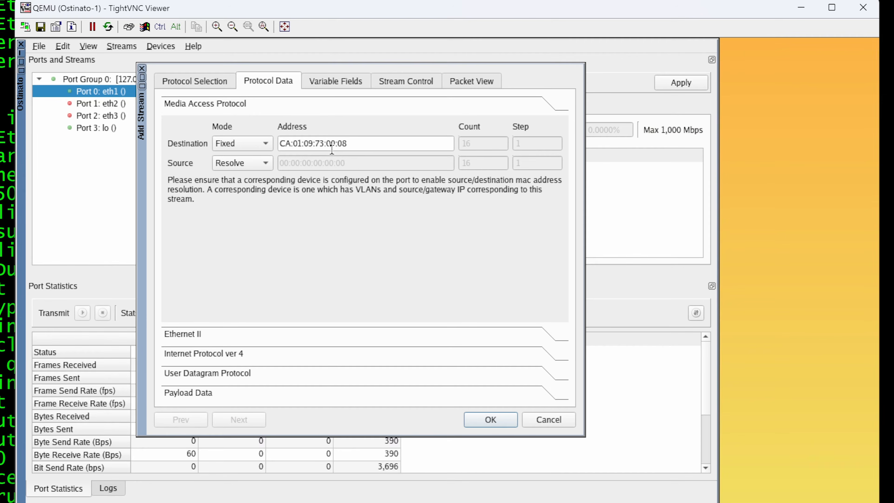
key("alt+Tab")
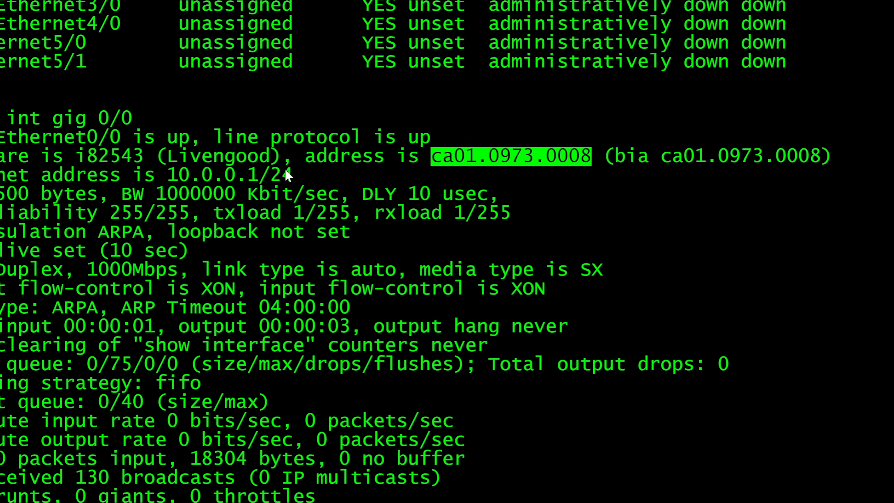
key("alt+Tab")
key("alt+Tab")
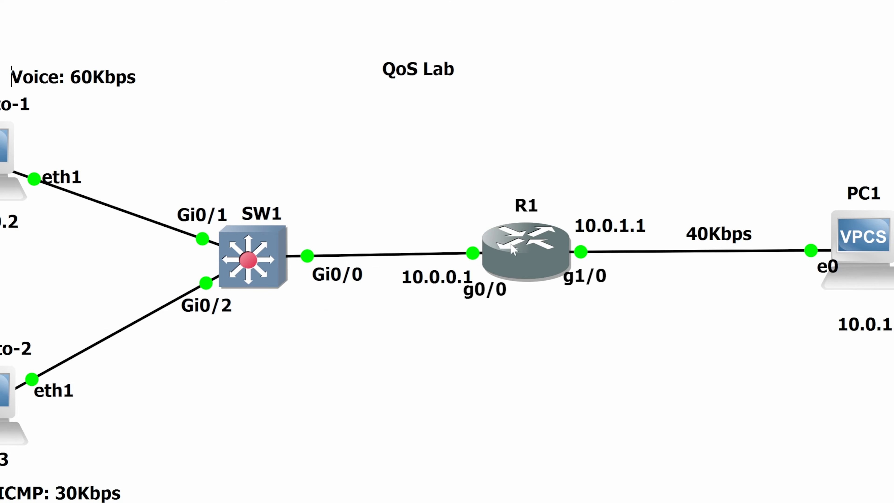
key("alt+Tab")
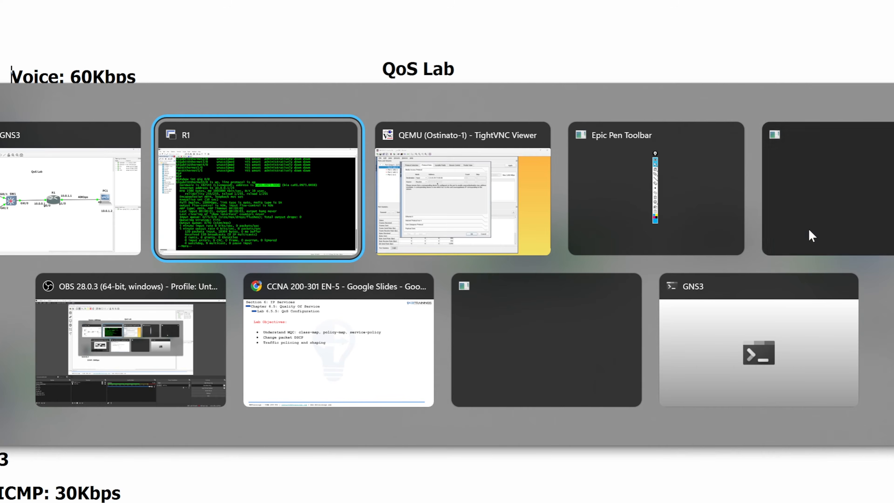
key("alt+Tab")
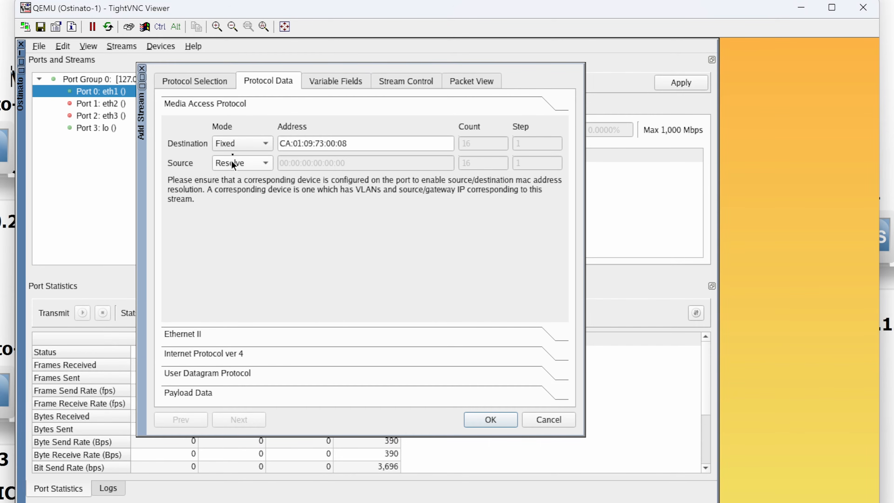
Step: Change the source MAC mode to Fixed and set the source address to 00:00:00:00:00:01
left_click(233, 163)
left_click(228, 118)
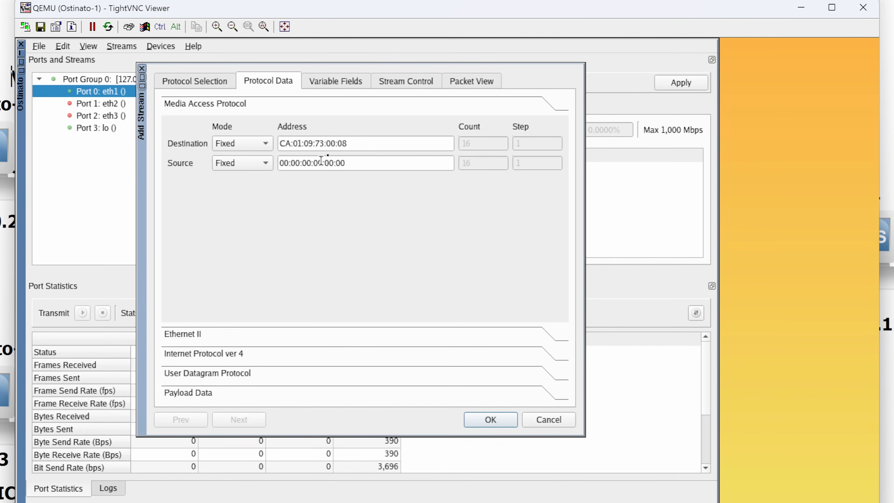
left_click_drag(337, 163, 353, 164)
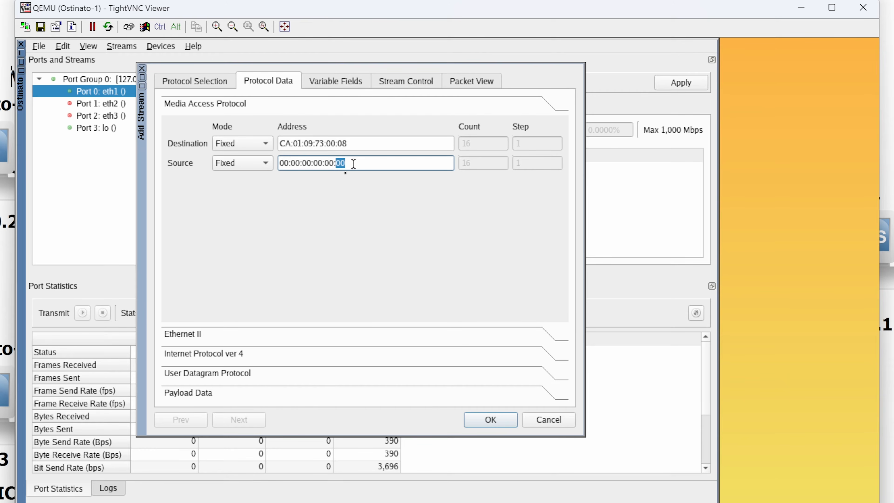
type("01")
Step: Set the stream's IPv4 source to 10.0.0.2, destination to 10.0.1.2 and DSCP to ef
left_click(199, 332)
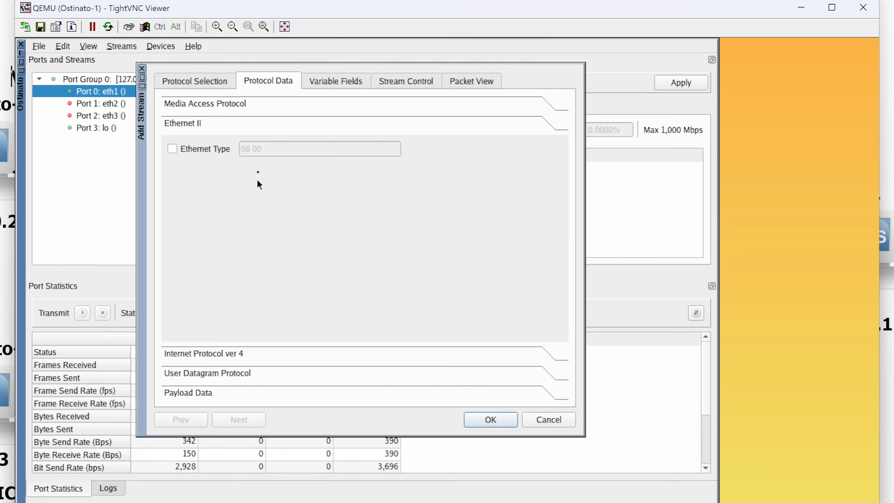
left_click(215, 353)
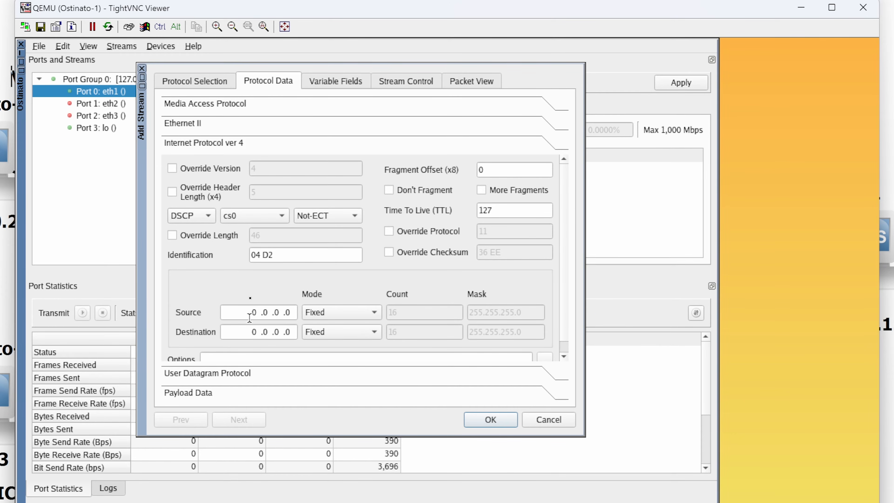
left_click_drag(249, 312, 292, 313)
type("10.0.0.2")
key("Tab")
left_click(255, 335)
type("10 .0 .1 .2")
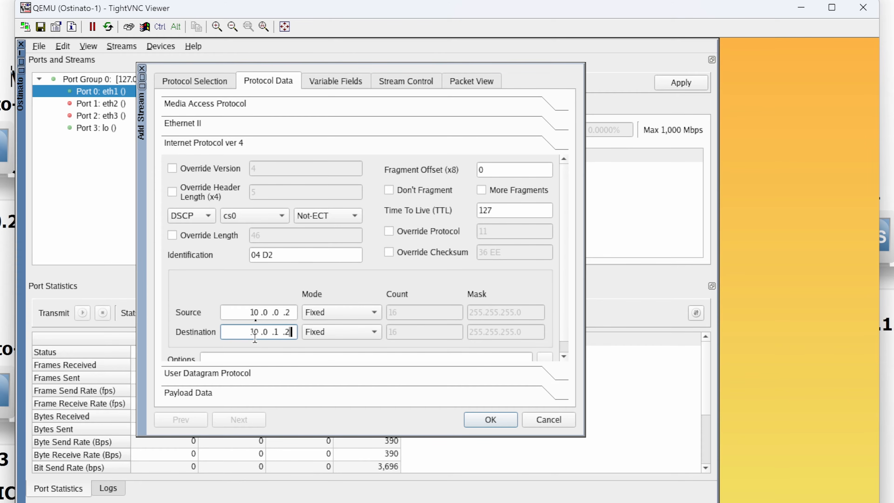
left_click(239, 216)
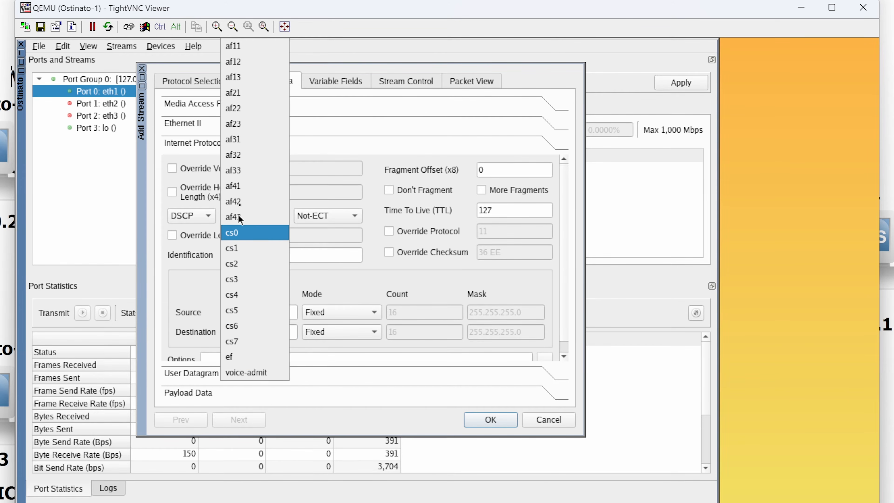
left_click(246, 358)
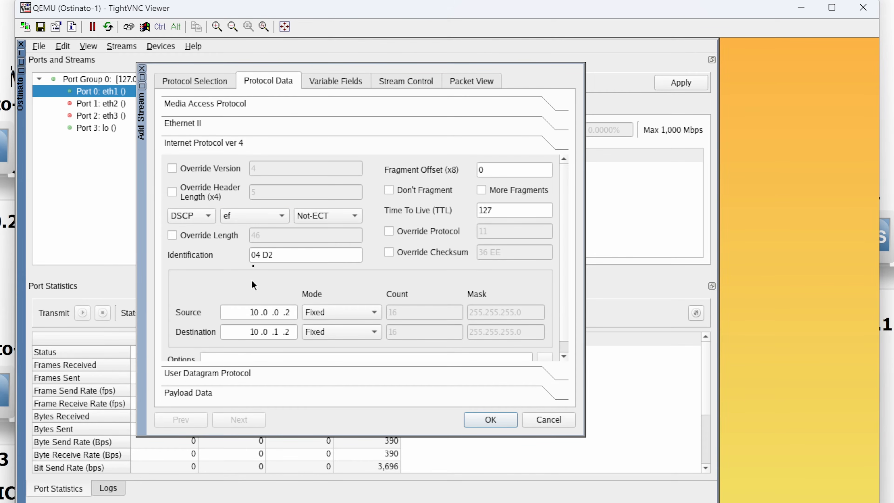
Step: Check the stream's UDP, payload and variable field settings, and set its rate to 8 packets per second
scroll(306, 321, "down", 1)
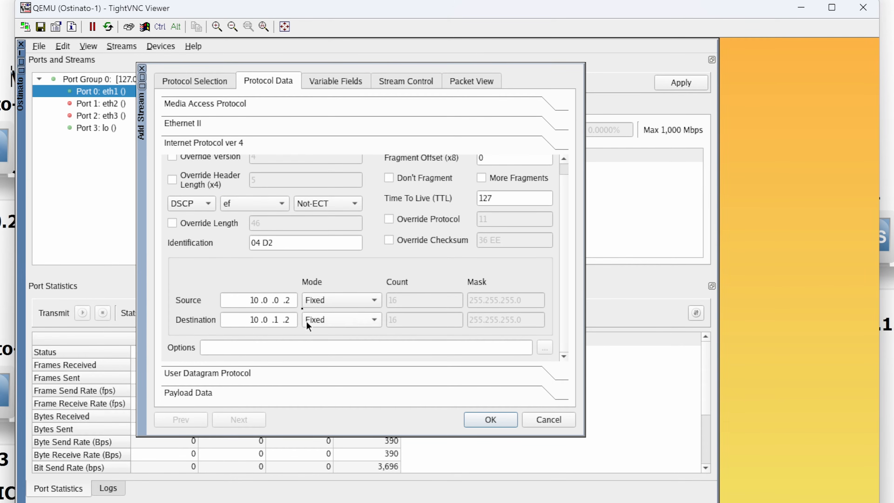
left_click(240, 373)
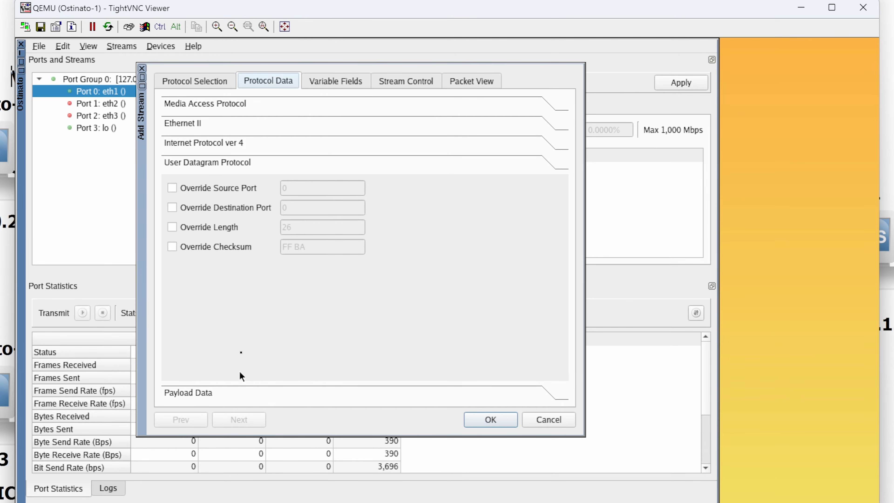
left_click(197, 393)
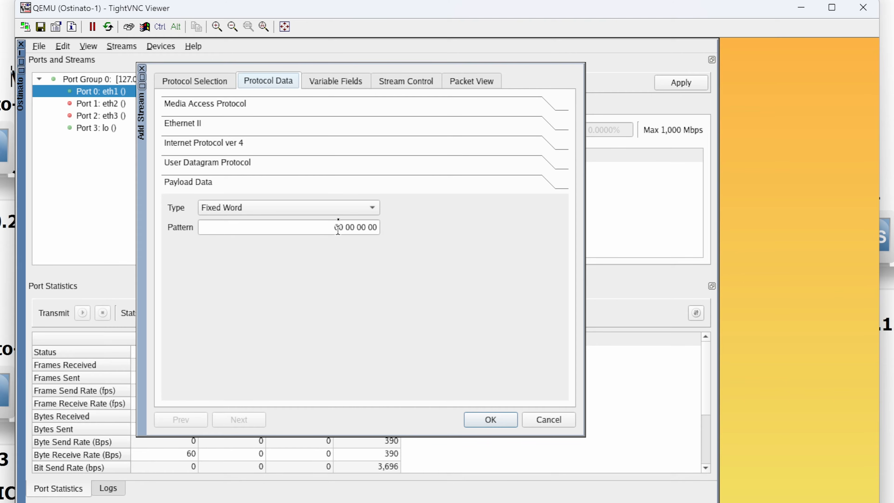
left_click(332, 84)
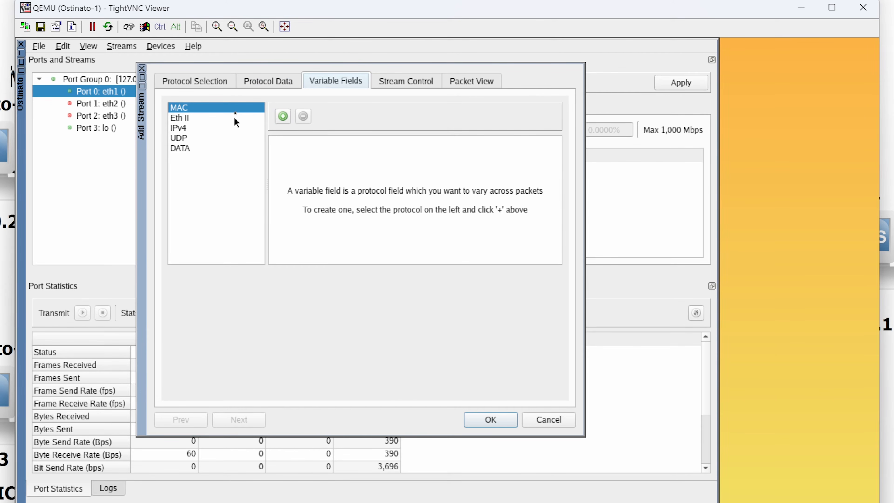
left_click(402, 80)
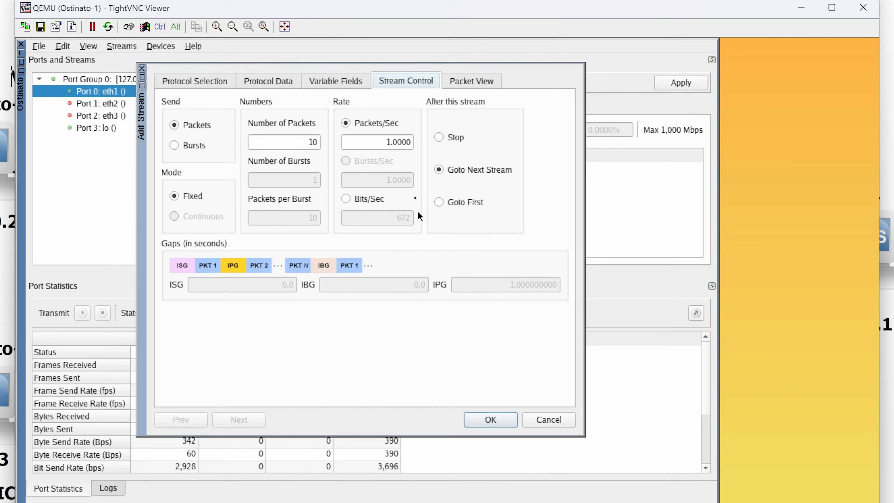
left_click(390, 143)
left_click_drag(390, 142, 381, 142)
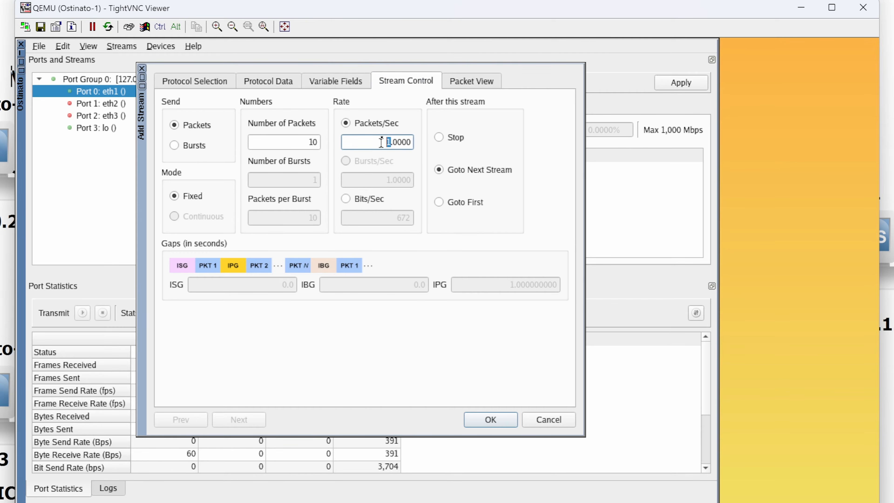
type("6")
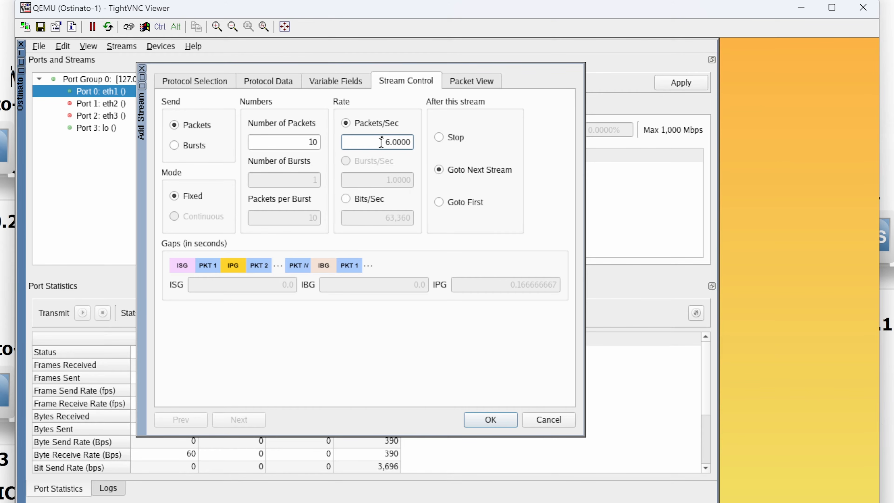
key("BackSpace")
type("7")
key("BackSpace")
type("8")
Step: Make the stream go to the first stream when it ends, accept it and apply the configuration to the port
left_click(438, 202)
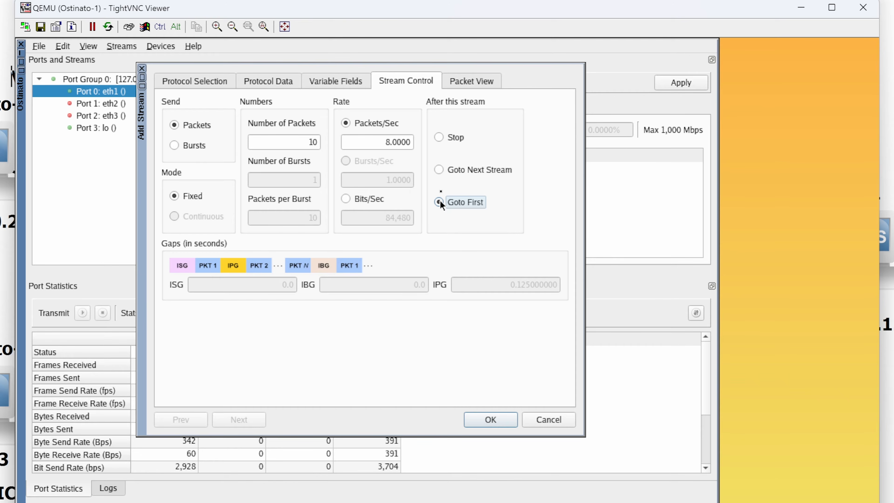
left_click(490, 420)
left_click(682, 83)
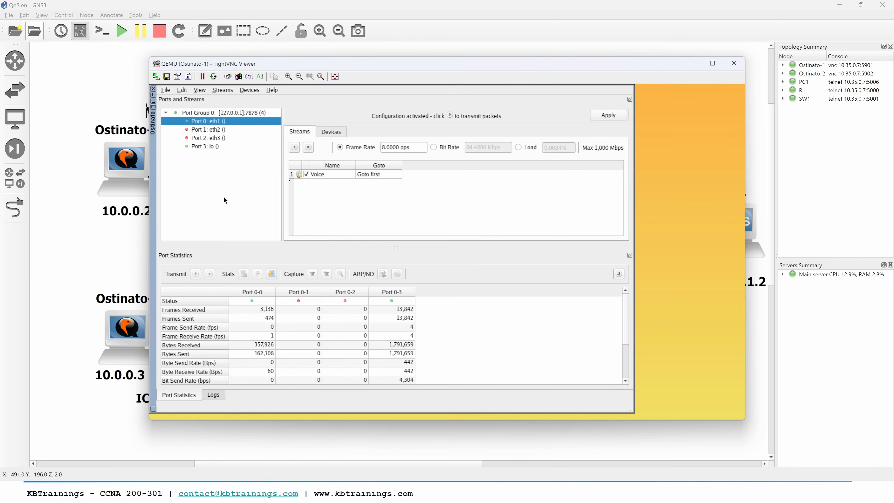
Step: Switch to GNS3, start a packet capture on the SW1 Gi0/0 to R1 g0/0 link and dismiss Wireshark's update offer
left_click(109, 235)
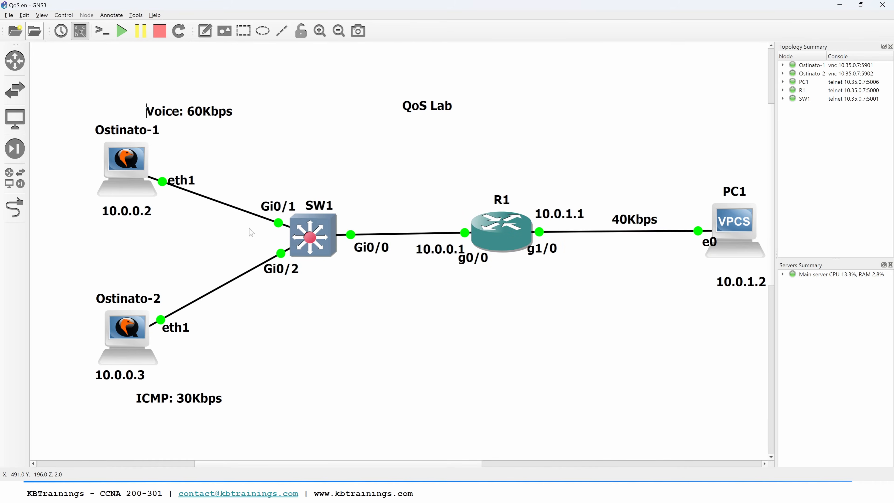
right_click(408, 234)
left_click(417, 240)
left_click(500, 263)
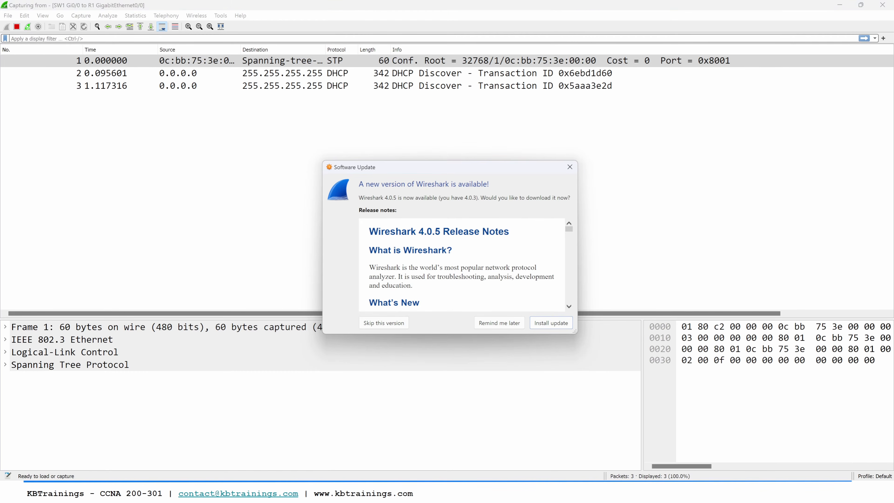
left_click(569, 167)
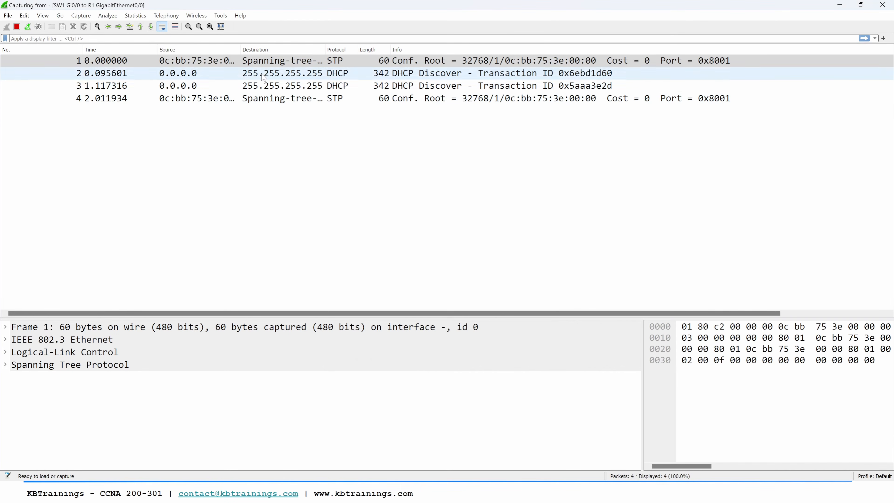
Step: Filter the DHCP packets out of the SW1–R1 capture, using the protocol of a DHCP Discover packet
left_click(224, 64)
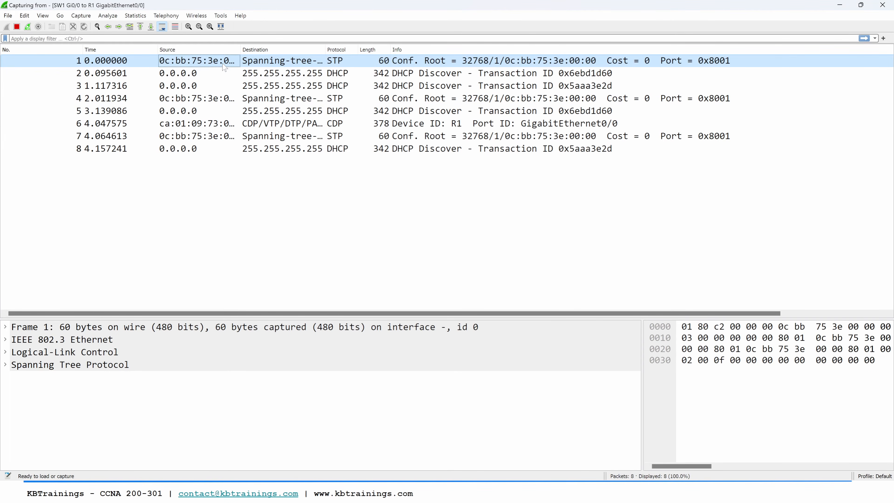
left_click(225, 75)
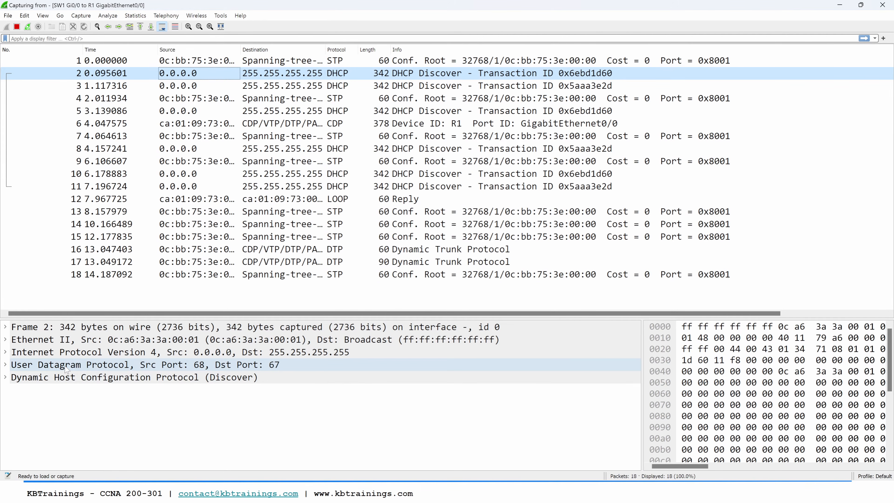
right_click(69, 381)
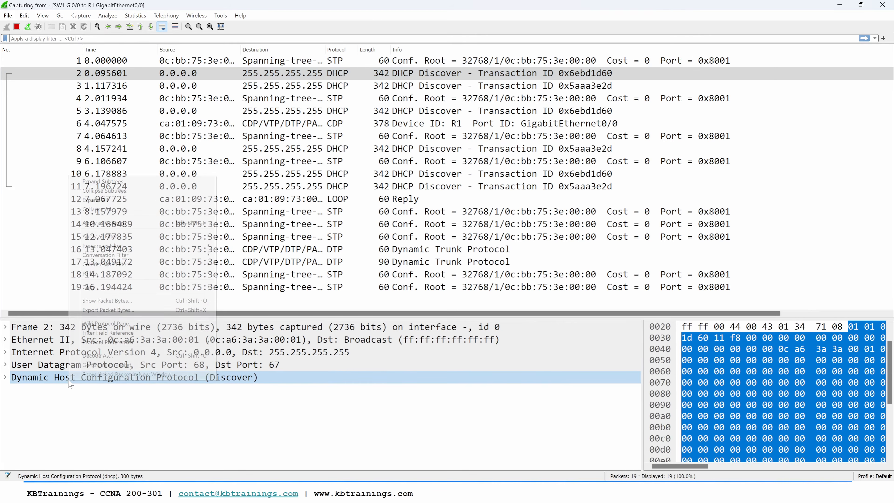
mouse_move(122, 236)
left_click(248, 260)
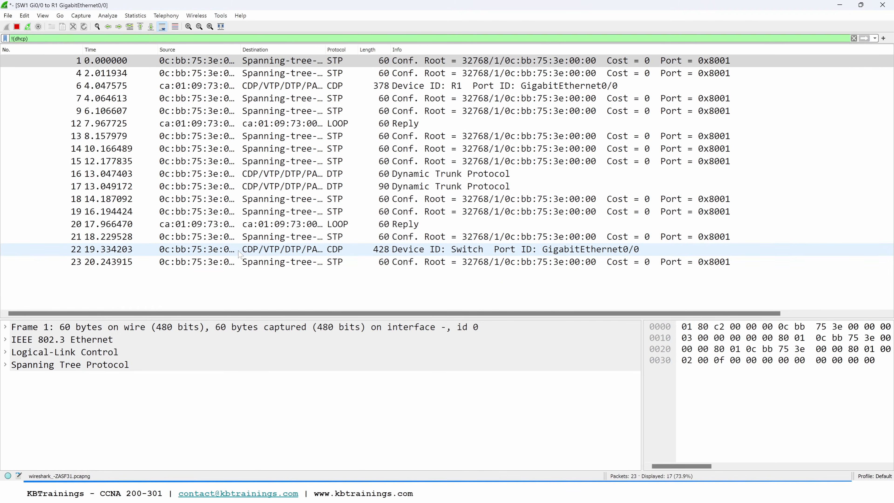
Step: Extend the display filter to also exclude Spanning Tree Protocol and Cisco Discovery Protocol packets
left_click(95, 366)
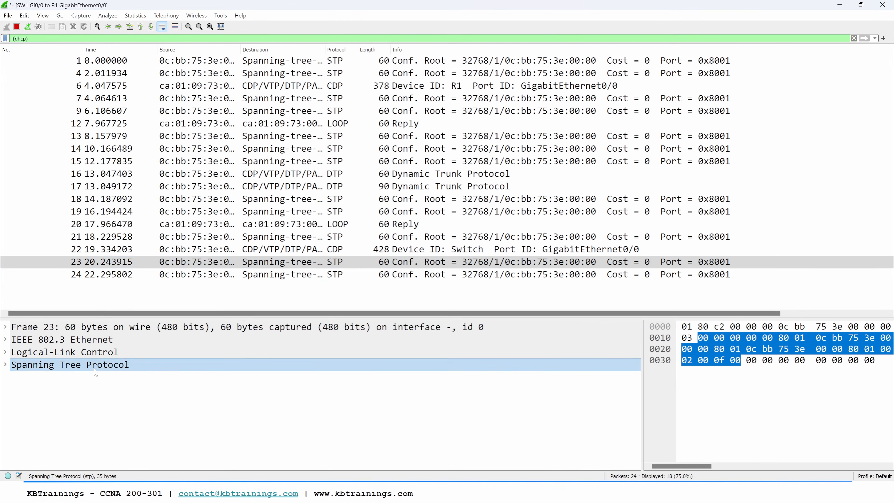
right_click(94, 368)
mouse_move(225, 225)
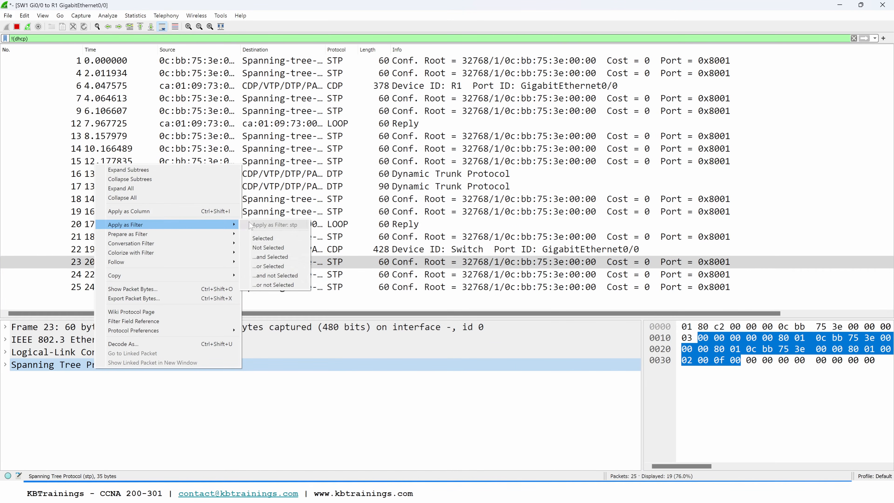
left_click(273, 275)
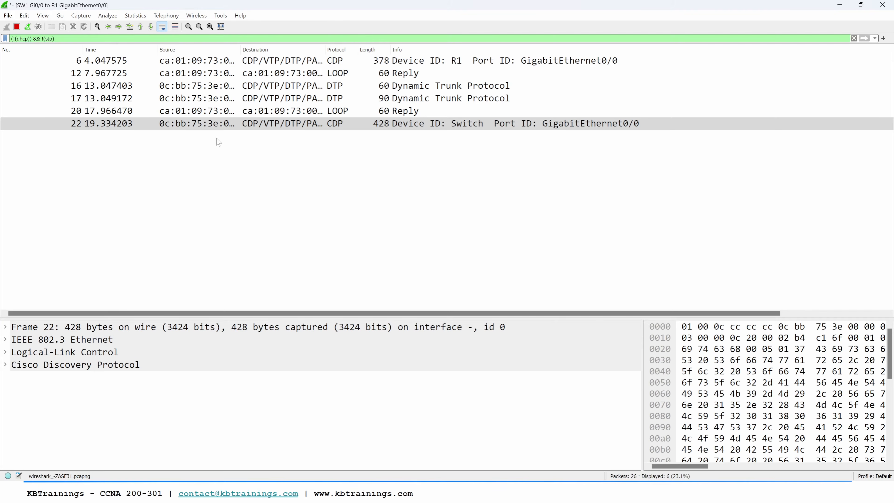
right_click(75, 371)
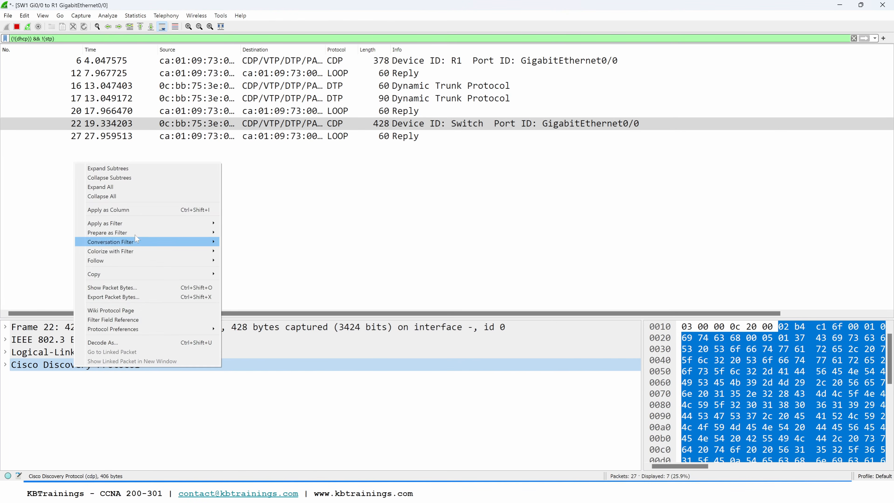
mouse_move(224, 226)
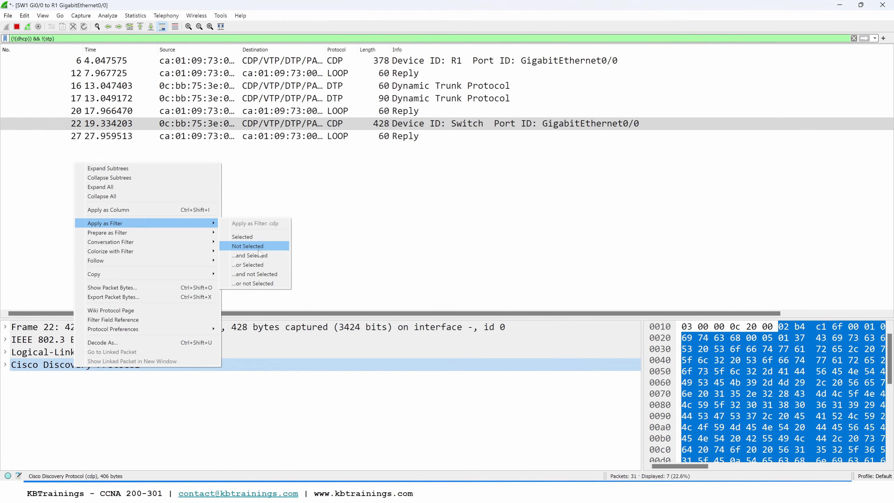
left_click(261, 275)
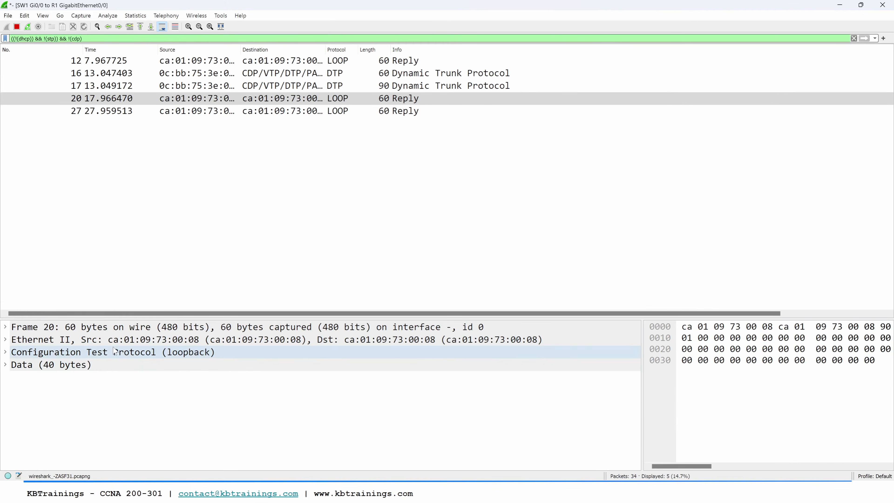
Step: Extend the display filter to also exclude loopback and Dynamic Trunk Protocol packets
right_click(104, 358)
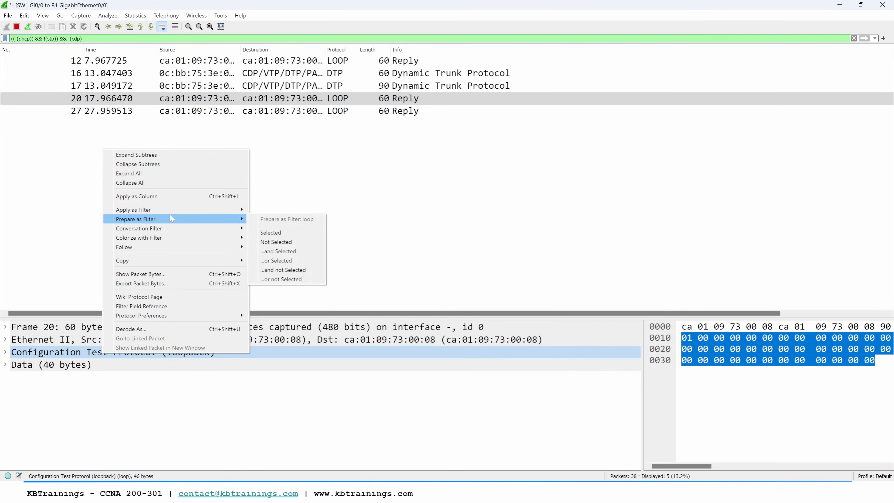
mouse_move(169, 210)
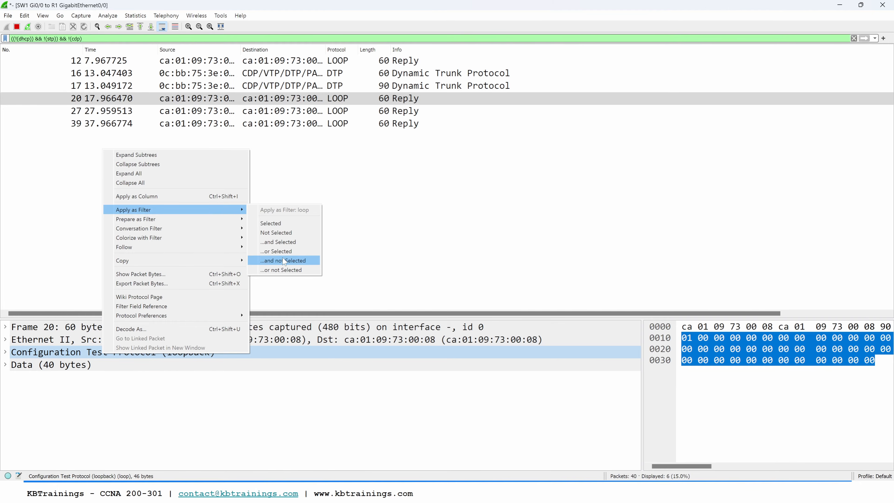
left_click(284, 260)
right_click(79, 382)
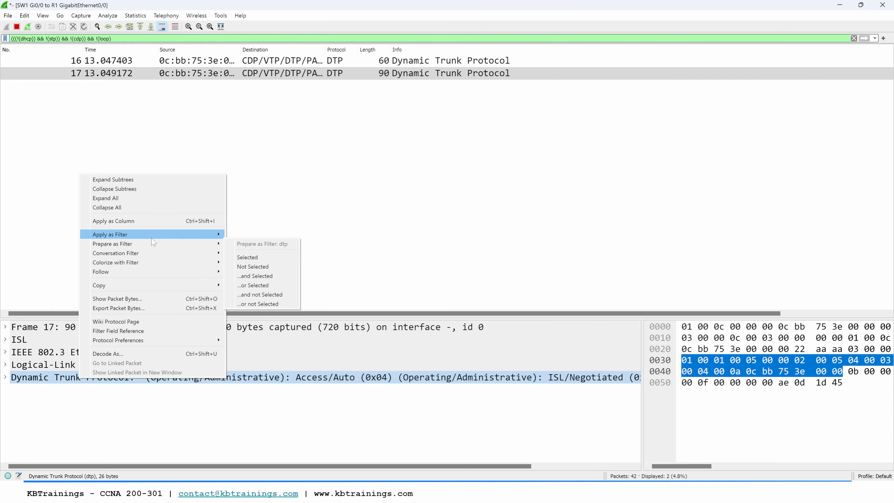
mouse_move(204, 236)
left_click(251, 286)
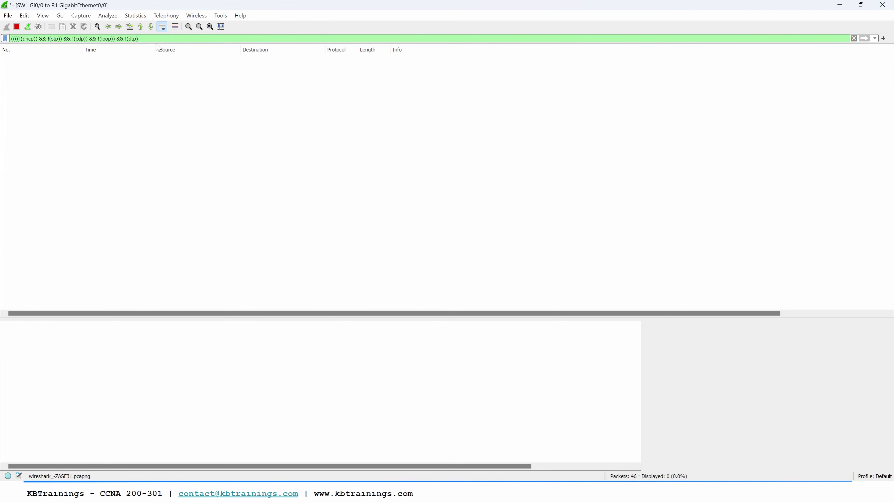
Step: Copy the complete display filter, start a capture on the R1 g1/0 to PC1 link in GNS3 and apply the same filter there
left_click_drag(157, 38, 11, 39)
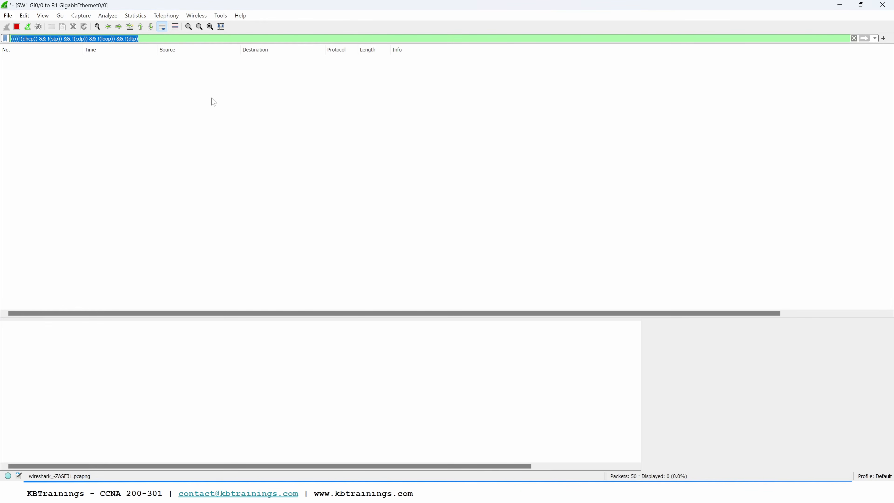
key("alt+Tab")
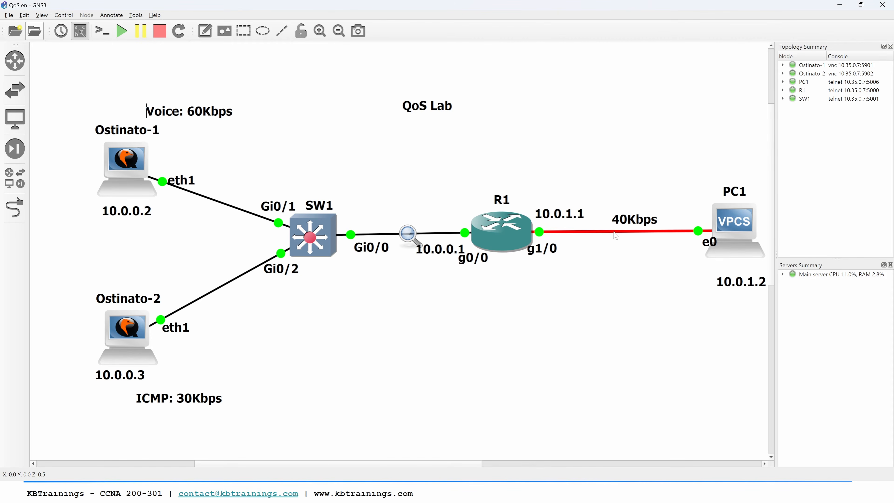
right_click(617, 233)
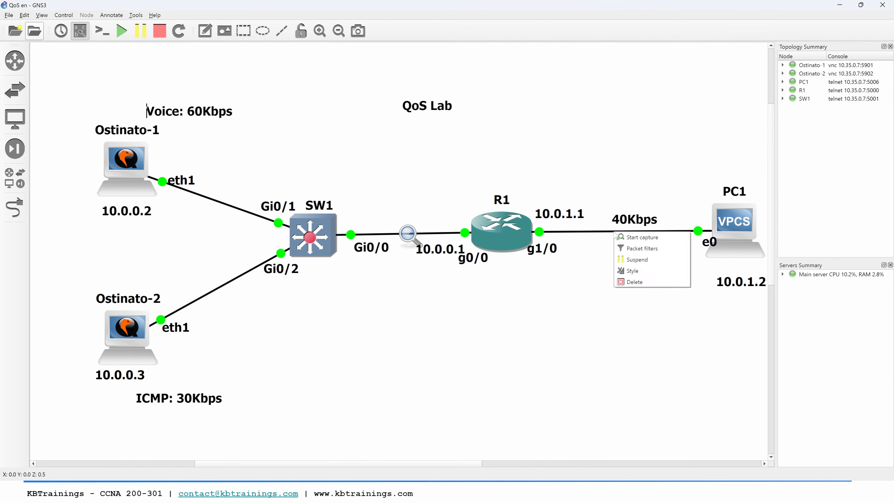
left_click(628, 238)
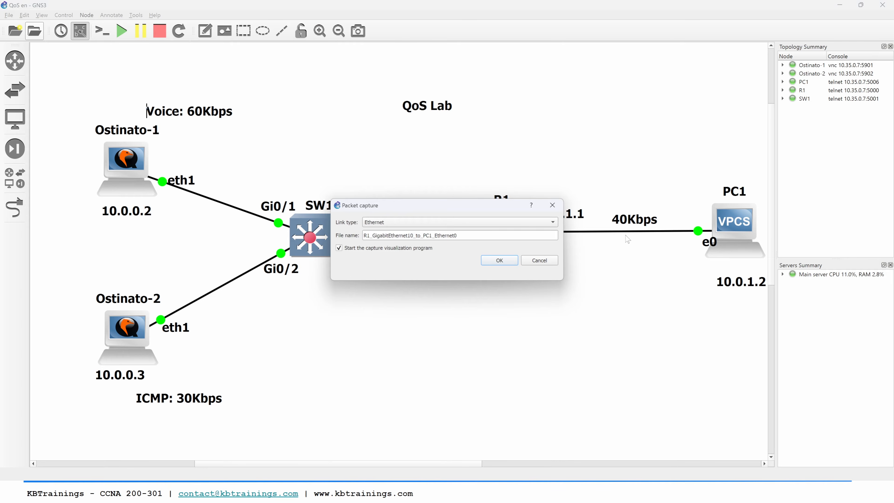
left_click(500, 260)
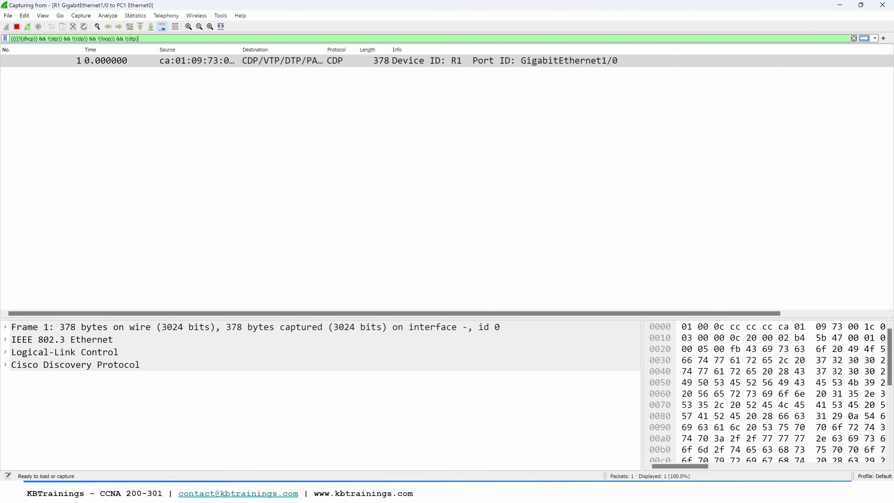
left_click(864, 38)
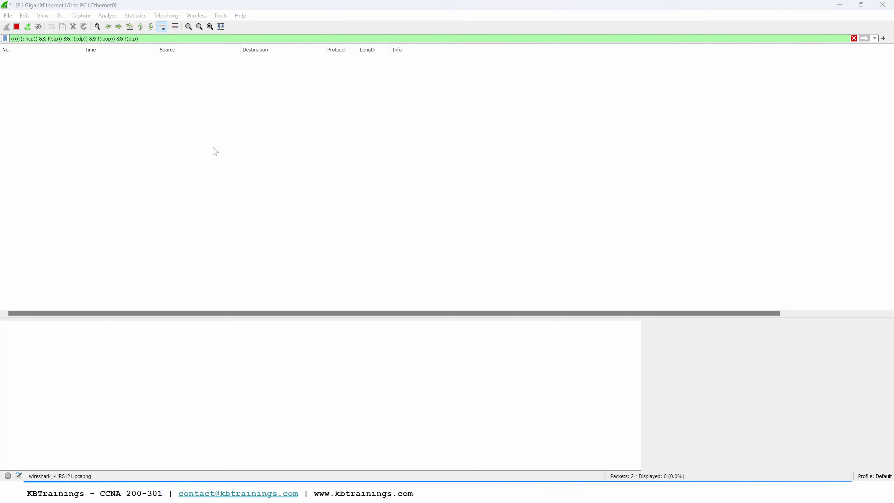
Step: Switch to the Ostinato-1 window and start transmitting the Voice stream on port eth1
key("alt+Tab")
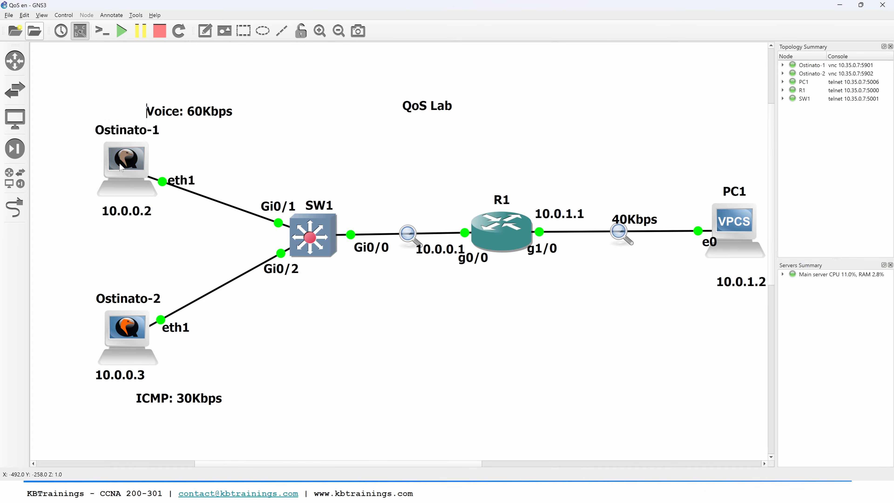
key("alt+Tab")
key("alt+Tab")
key("alt+Tab")
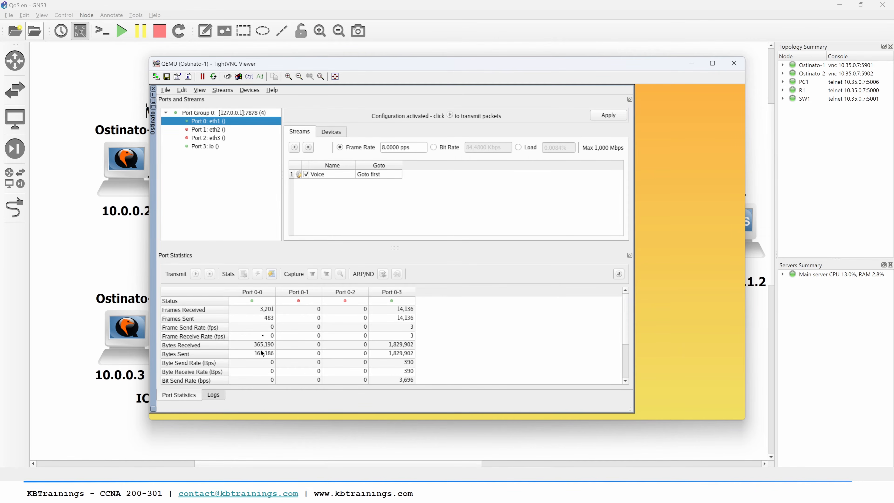
left_click(296, 148)
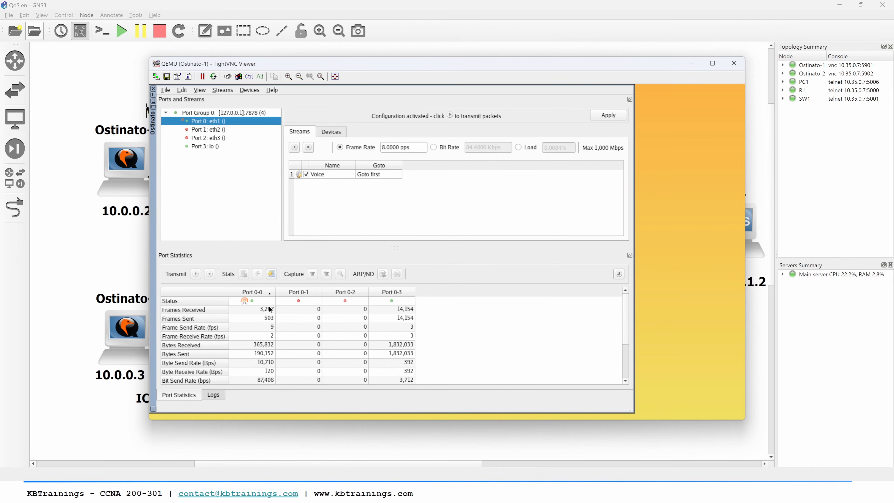
Step: Switch to the R1 g1/0 to PC1 capture in Wireshark and select a UDP packet sent from 10.0.0.2 to 10.0.1.2
left_click(148, 263)
key("alt+Tab")
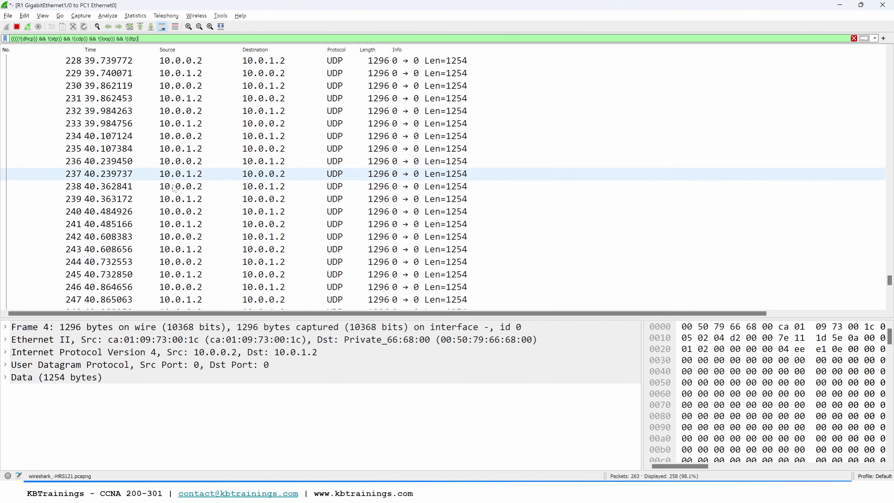
left_click(190, 216)
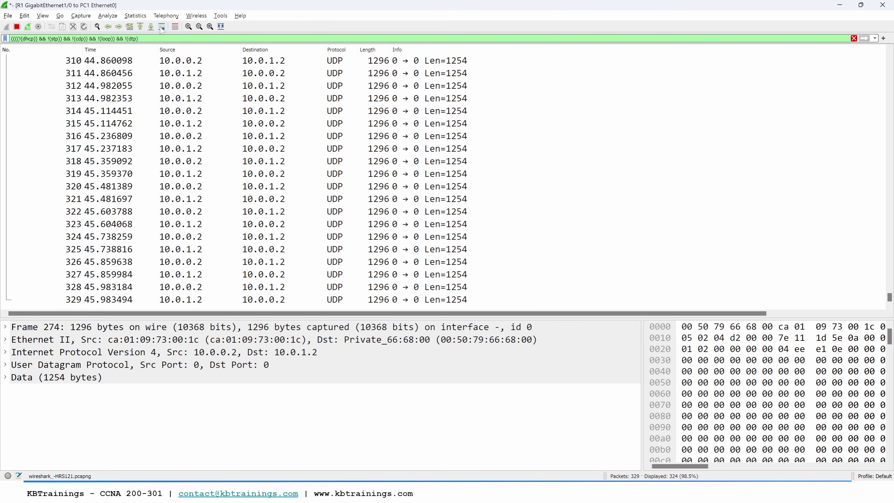
left_click(199, 249)
left_click(198, 239)
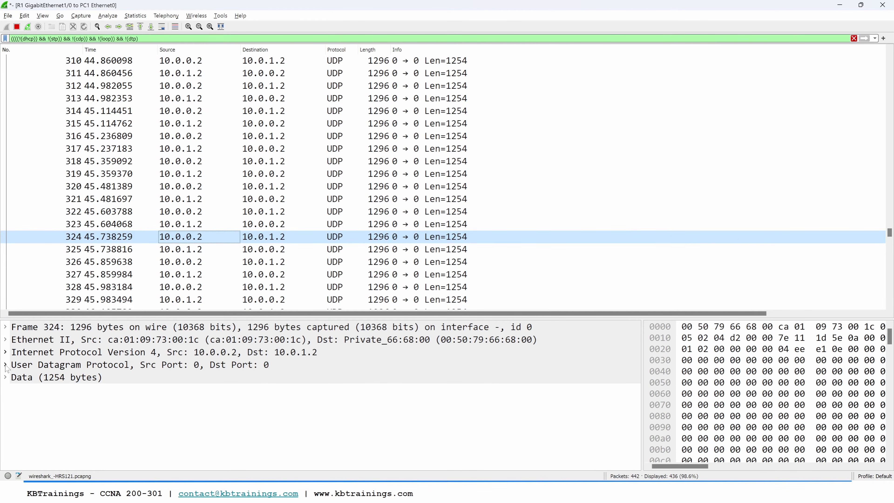
Step: Expand the selected packet's UDP and IPv4 headers to check the DSCP marking, and collapse both again
left_click(6, 365)
left_click(5, 352)
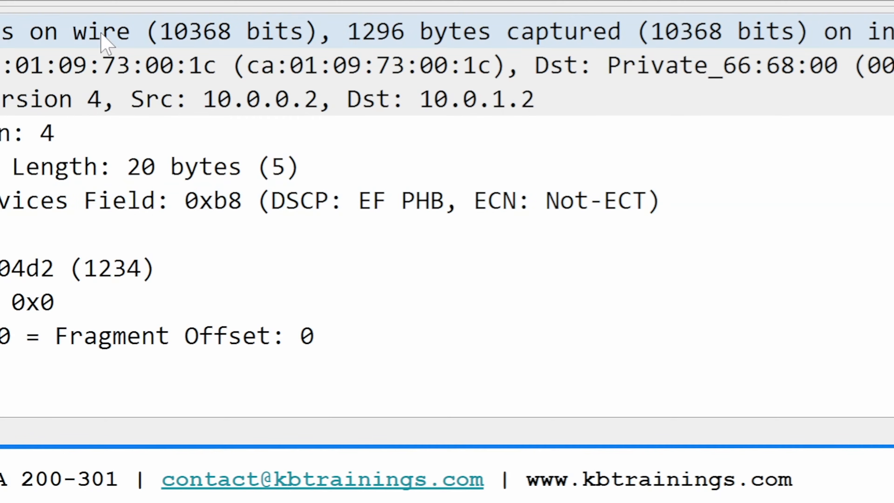
left_click(6, 351)
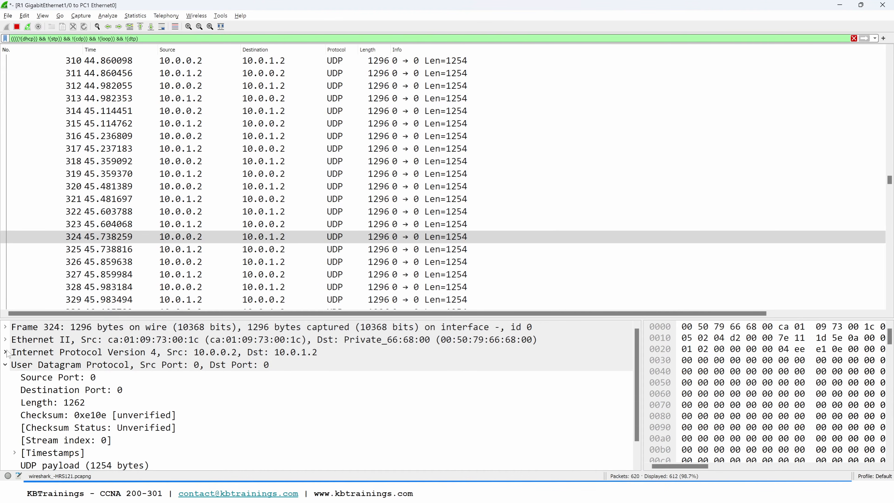
left_click(6, 365)
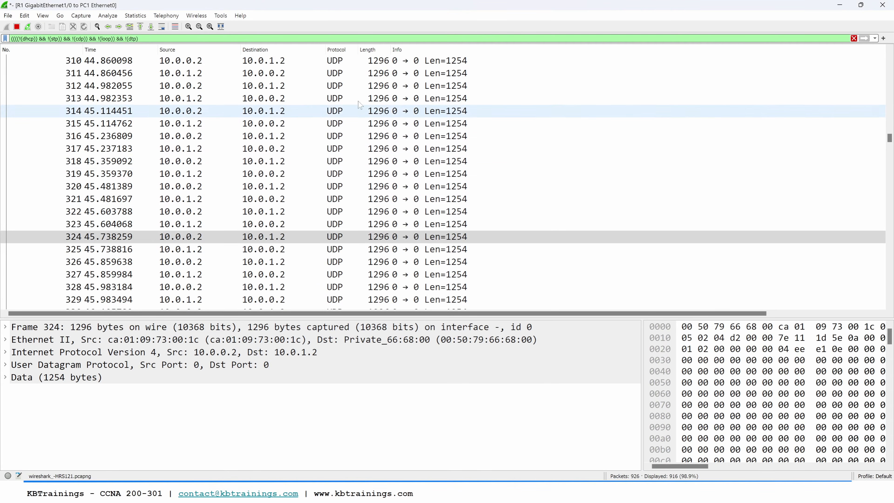
Step: Check the traffic in the SW1 Gi0/0 to R1 capture and switch to the R1 console
key("alt+Tab")
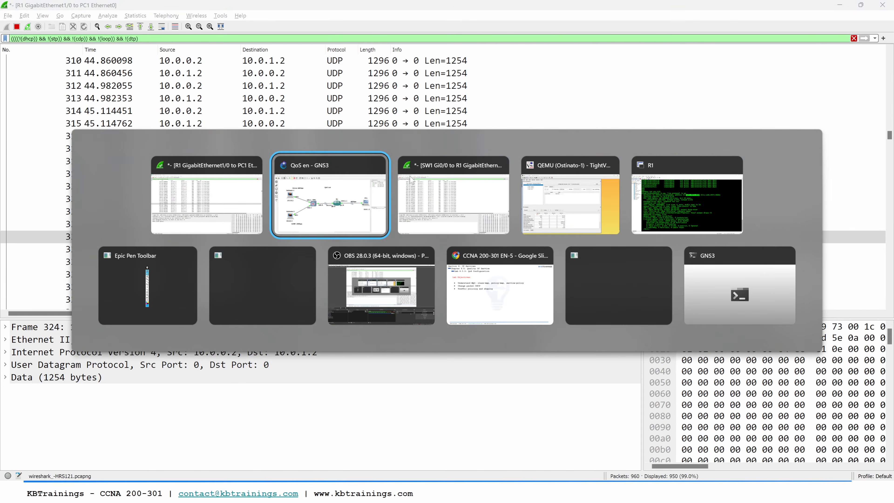
left_click(444, 190)
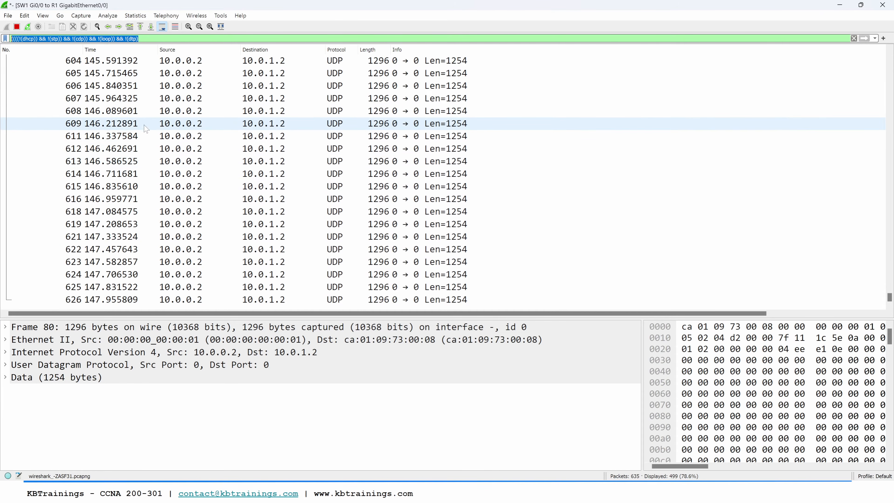
key("alt+Tab")
key("alt+Tab")
key("alt+Tab")
key("alt+Tab")
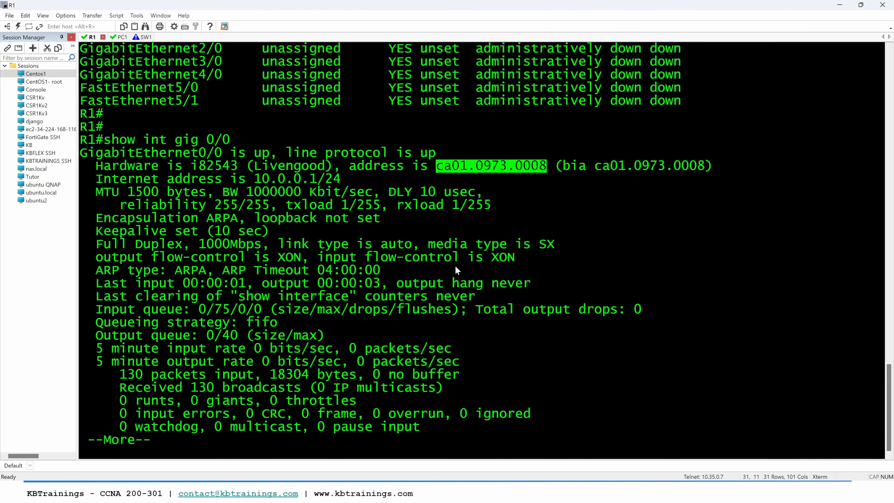
Step: Run "show int gig 0/0" on R1 and examine the 5 minute input and output rates
left_click(497, 324)
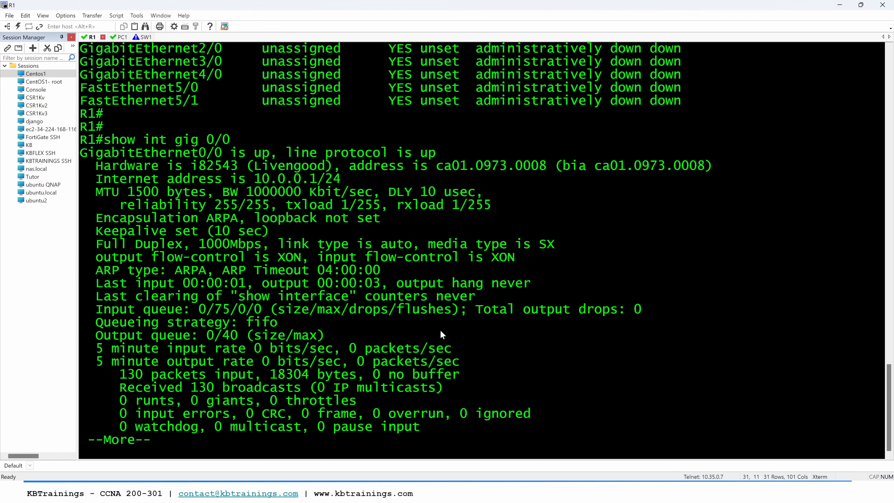
key("q")
key("Up")
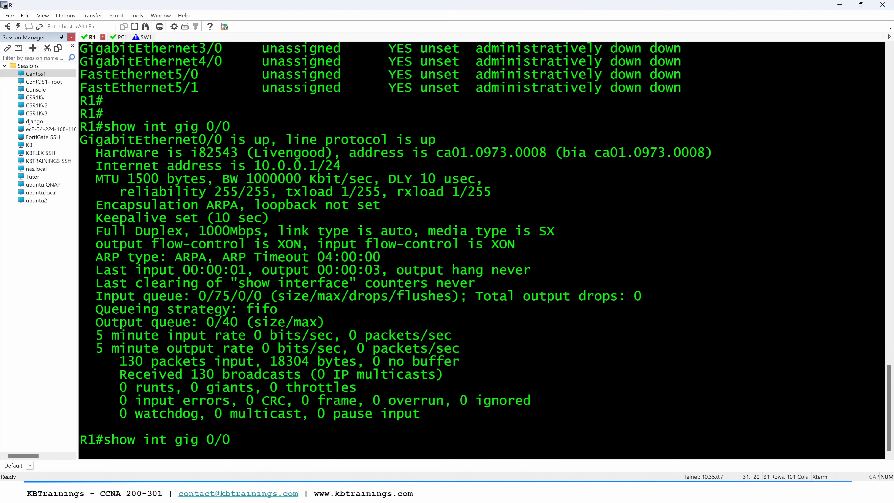
key("Return")
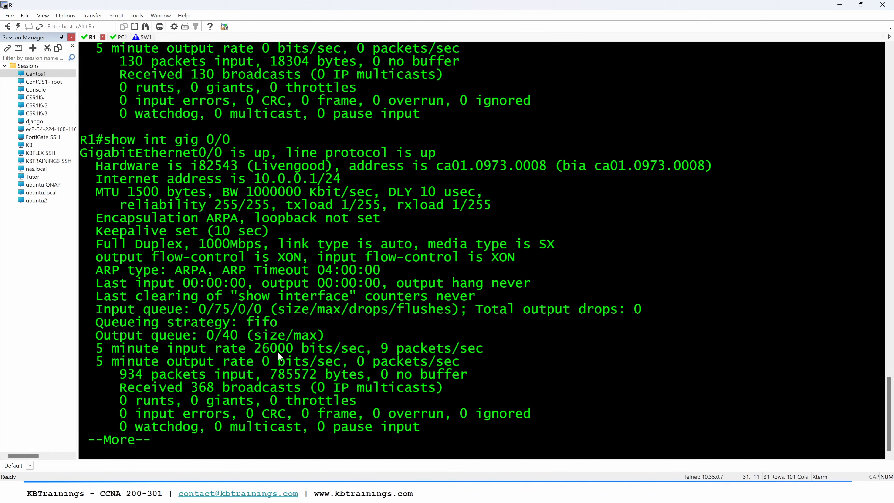
left_click_drag(261, 350, 289, 352)
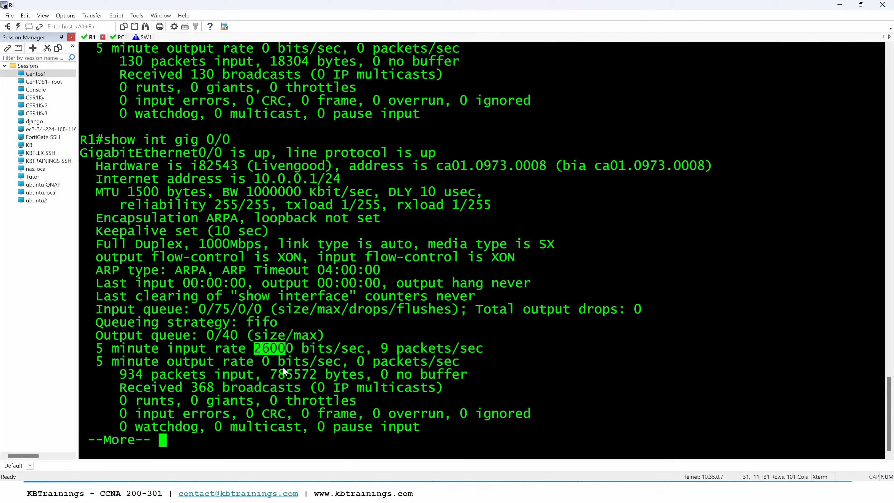
left_click_drag(265, 362, 270, 363)
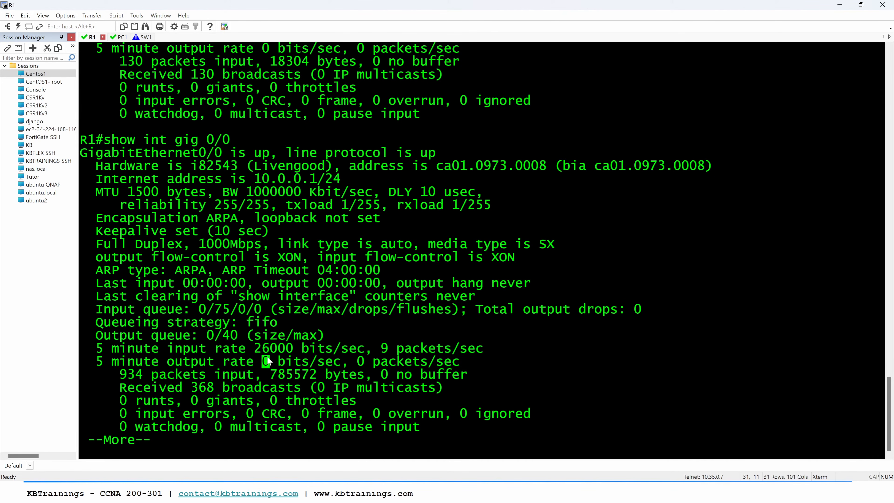
Step: Repeat "show int gig 0/0" to examine the updated 5 minute input rate
key("space")
key("Up")
key("Return")
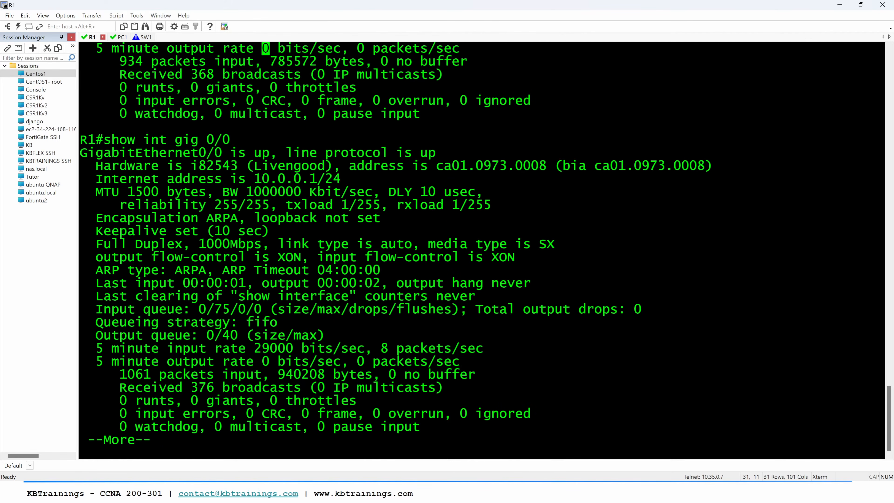
left_click_drag(254, 348, 288, 352)
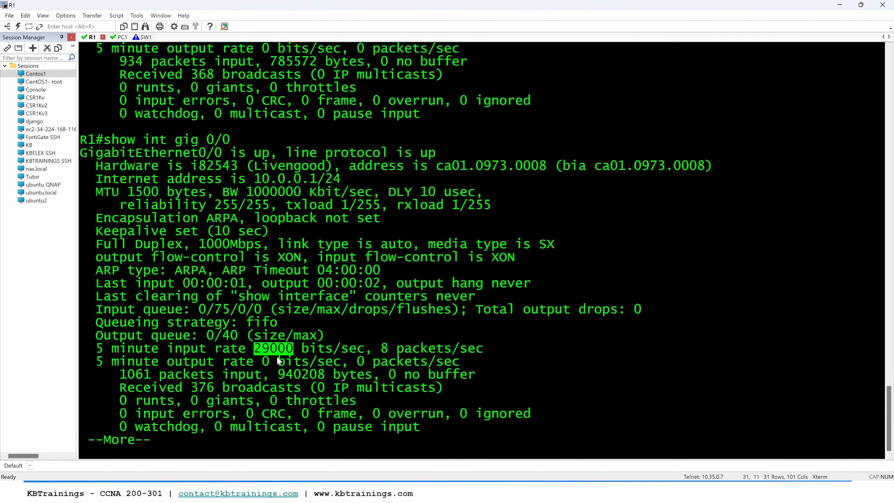
Step: Return to the SW1 Gi0/0 to R1 capture and select a recent UDP packet from 10.0.0.2
key("alt+Tab")
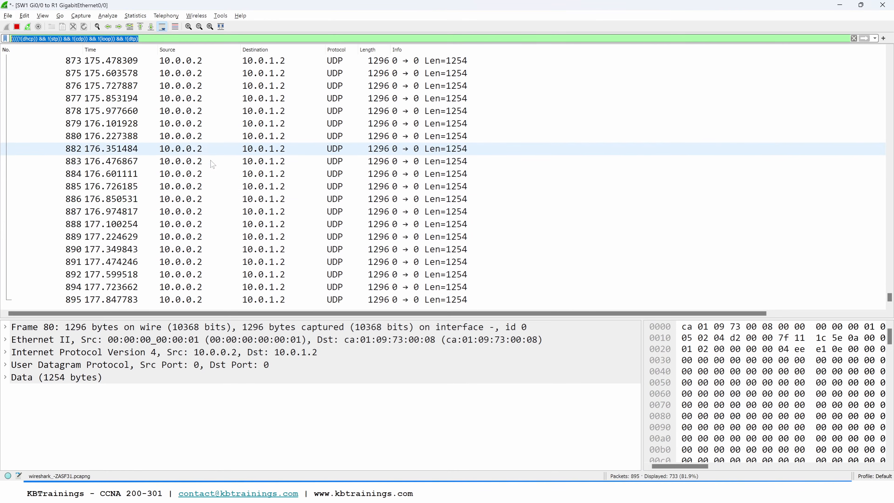
key("alt+Tab")
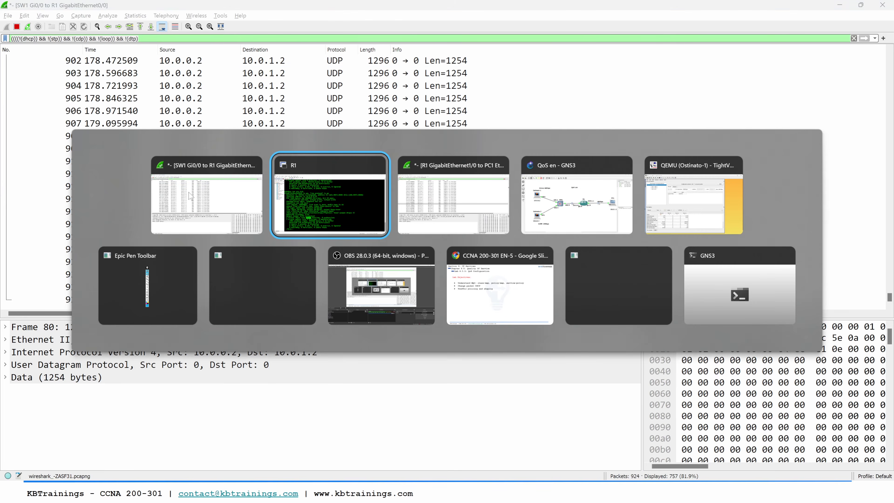
key("alt+Tab")
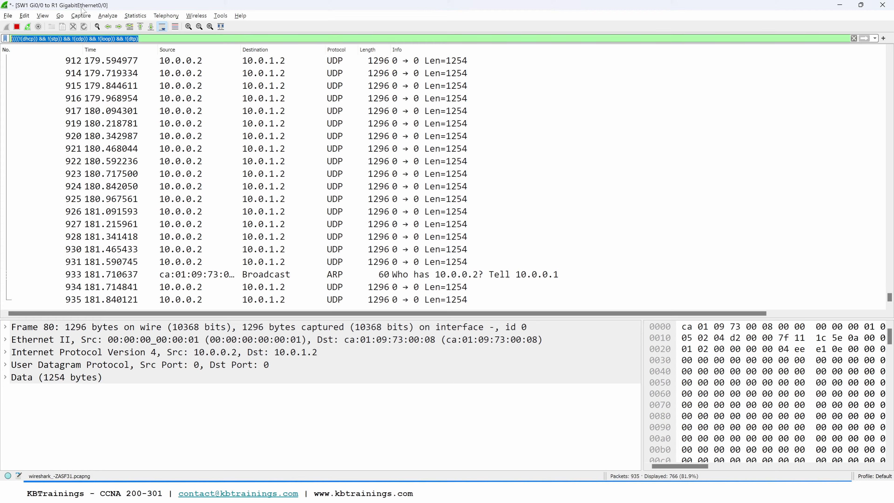
left_click(192, 252)
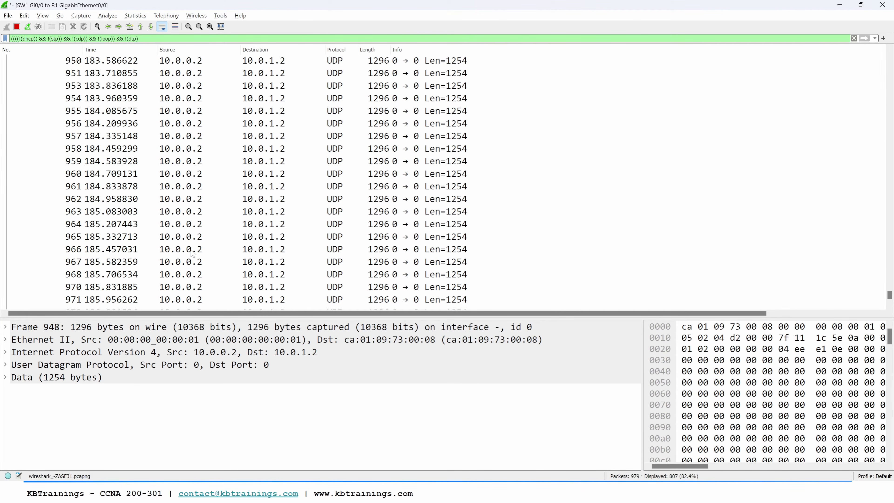
Step: Switch back to the R1 console, run "show ip route" and examine the routes on GigabitEthernet1/0
key("alt+Tab")
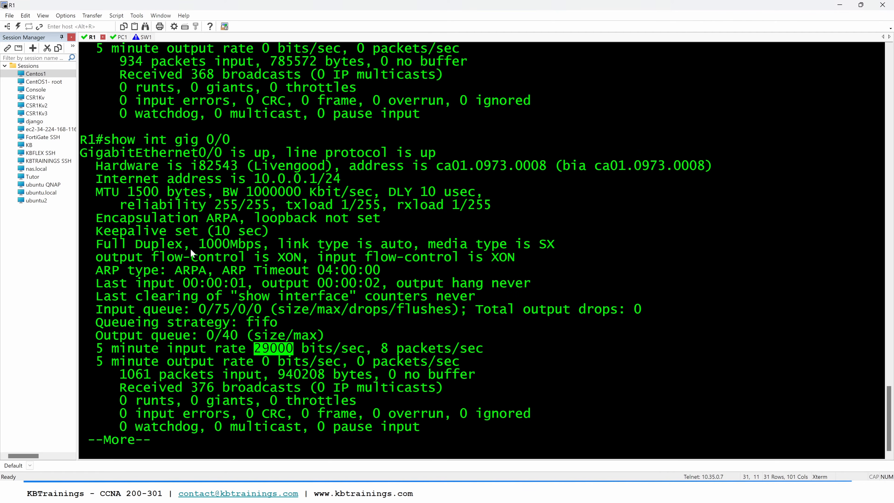
key("q")
key("Return")
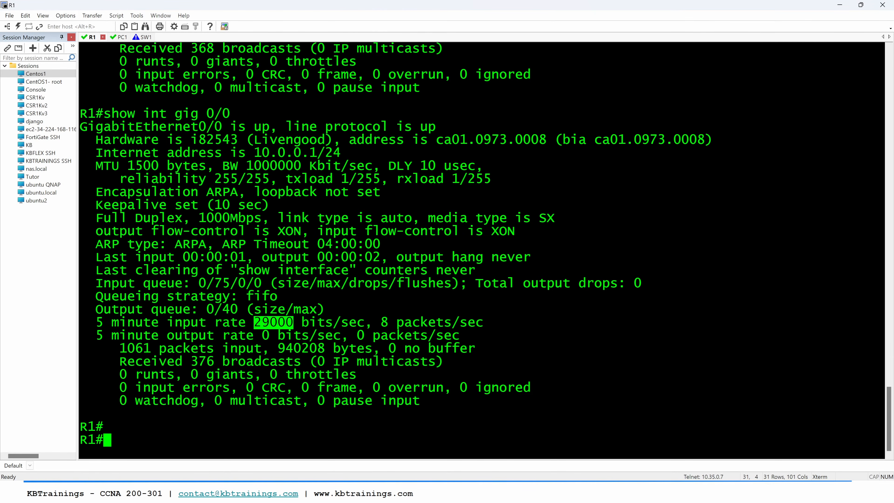
key("Return")
type("show ip routw")
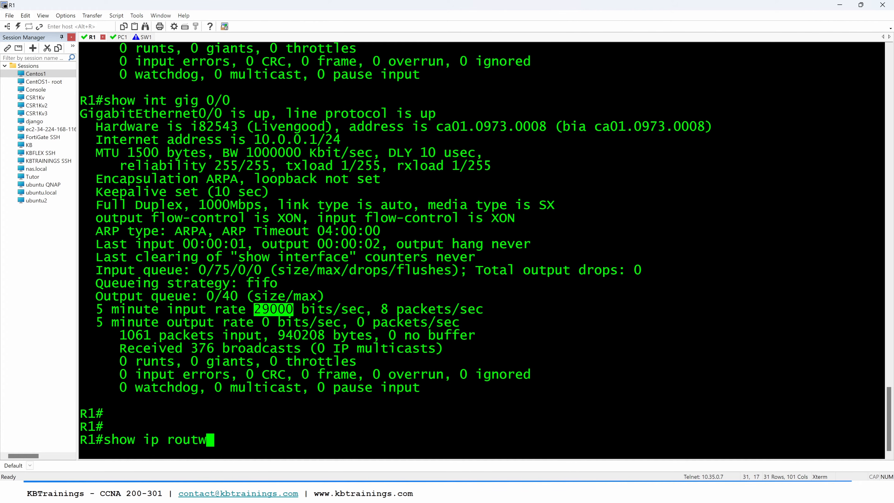
key("BackSpace")
type("e")
key("Return")
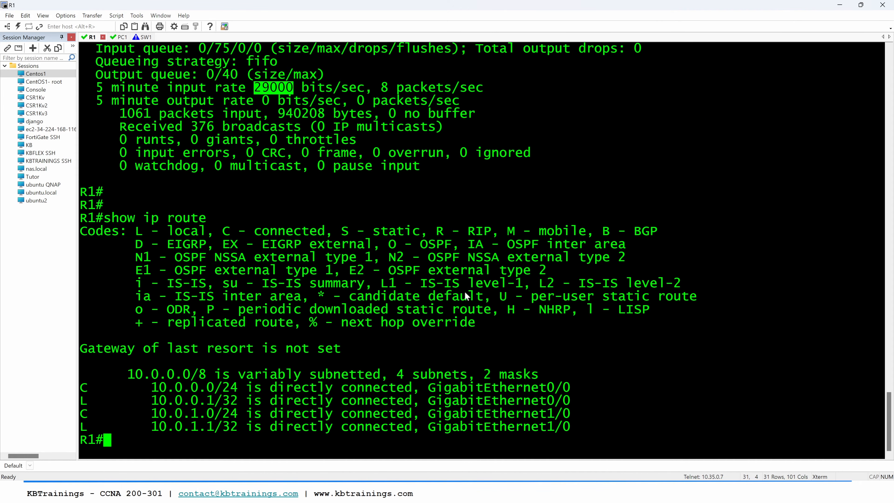
left_click(194, 416)
left_click_drag(193, 427, 196, 429)
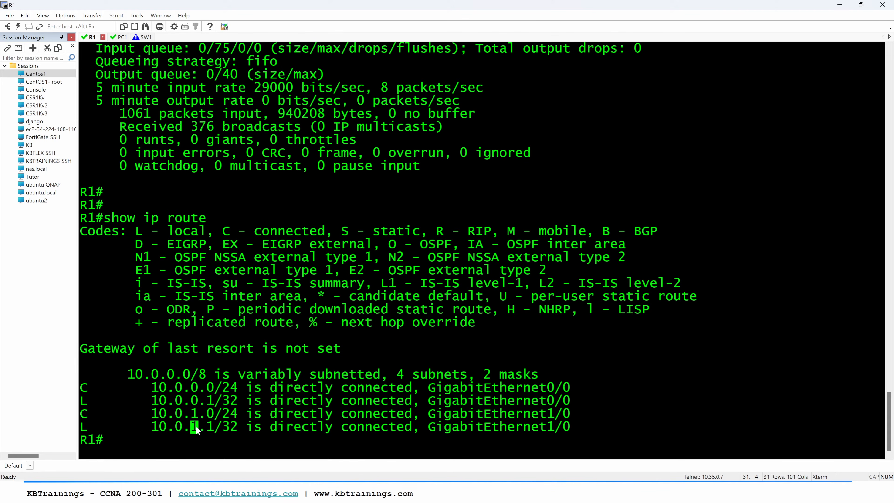
Step: Run "show arp" on R1 and examine the hardware address entry for 10.0.0.2
type("show arp")
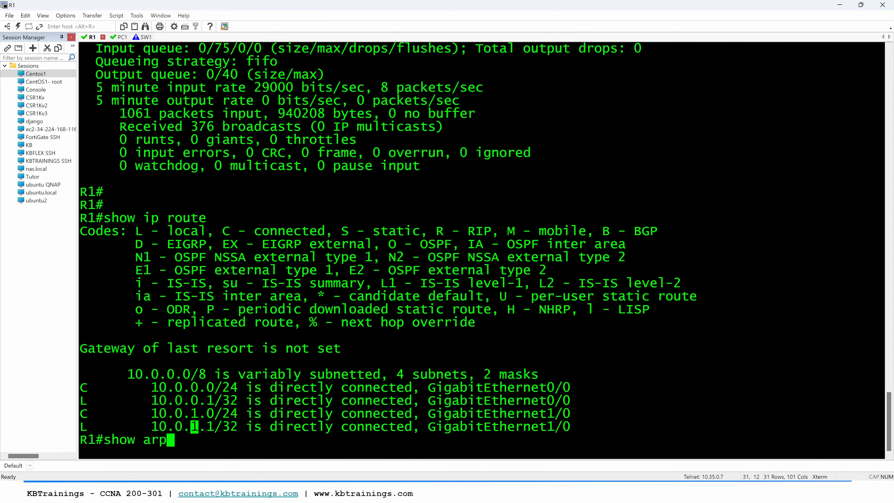
key("Return")
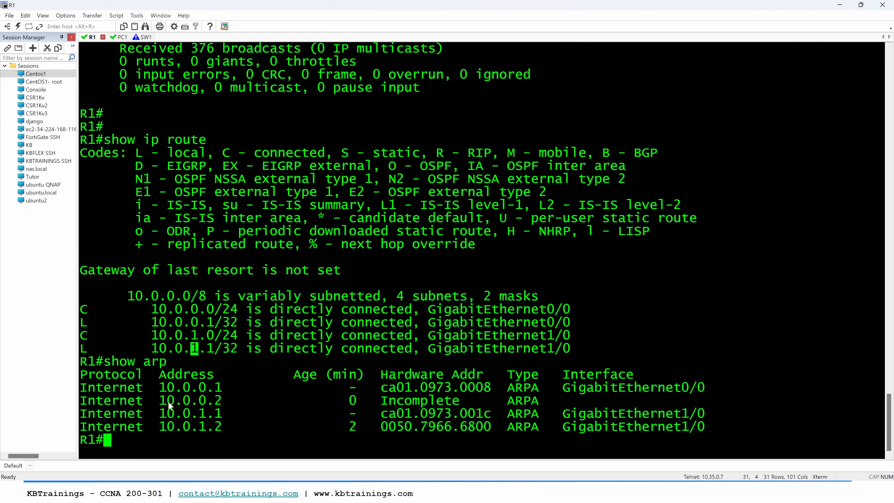
double_click(391, 403)
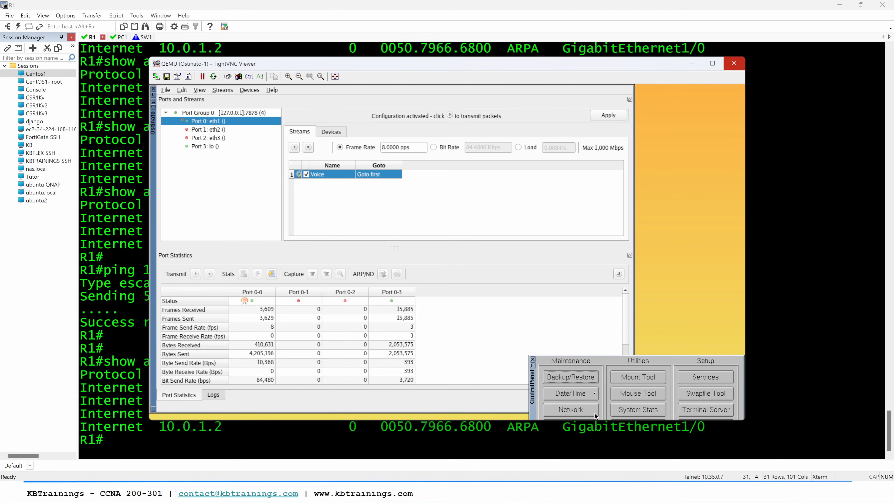
Step: Configure Ostinato-1's eth0 network settings with IP address 10.0.0.2, broadcast 10.0.0.255 and gateway 10.0.0.1
left_click(582, 412)
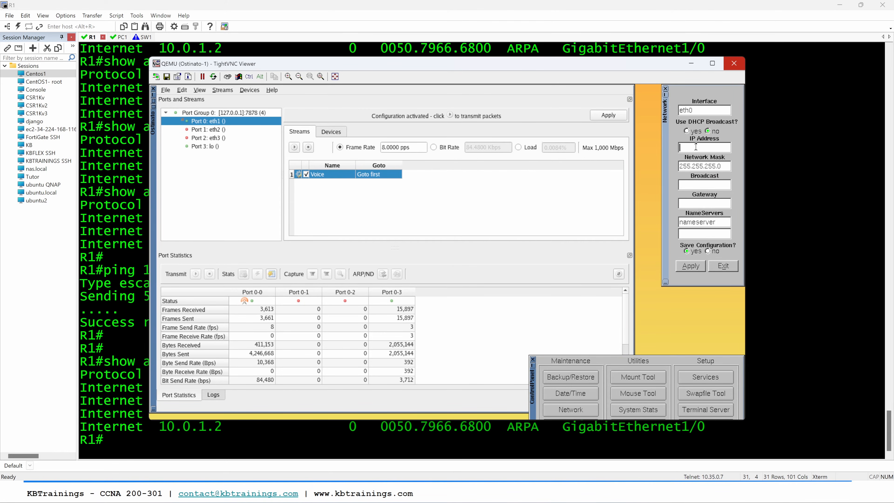
type("0.0.0.2")
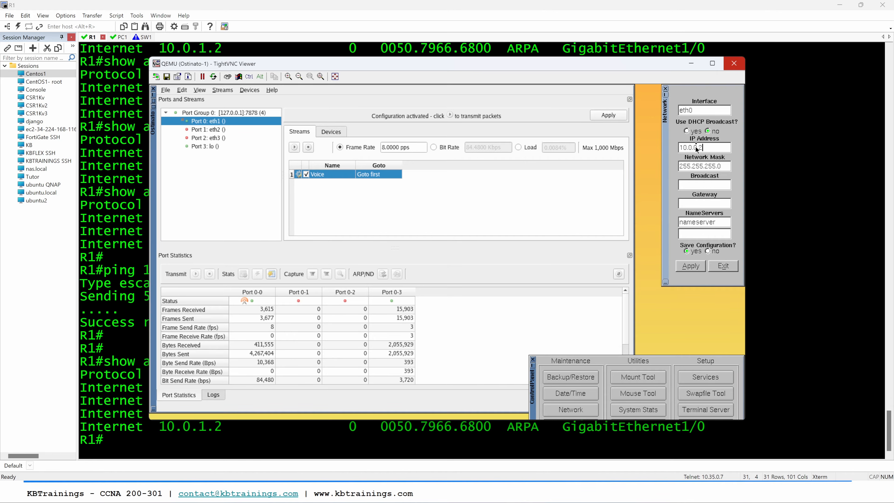
key("Tab")
key("Tab")
type("10.0.0.1")
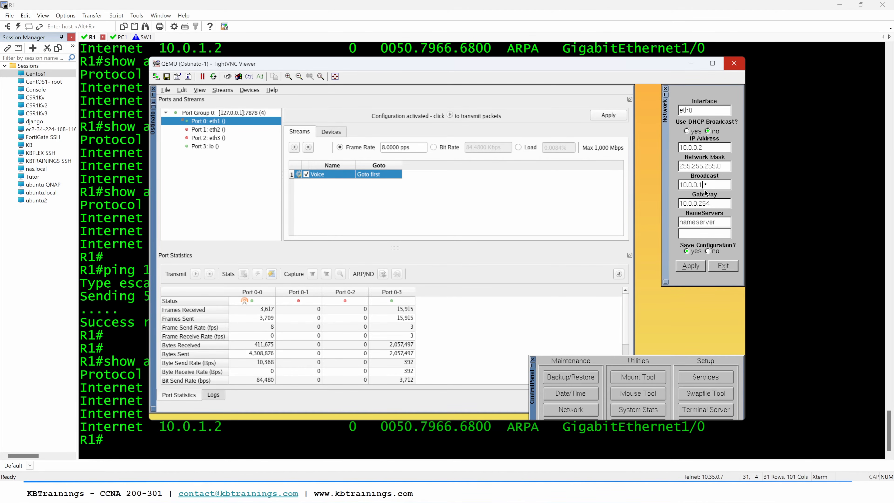
type("55")
key("Tab")
type("10.0.0.1")
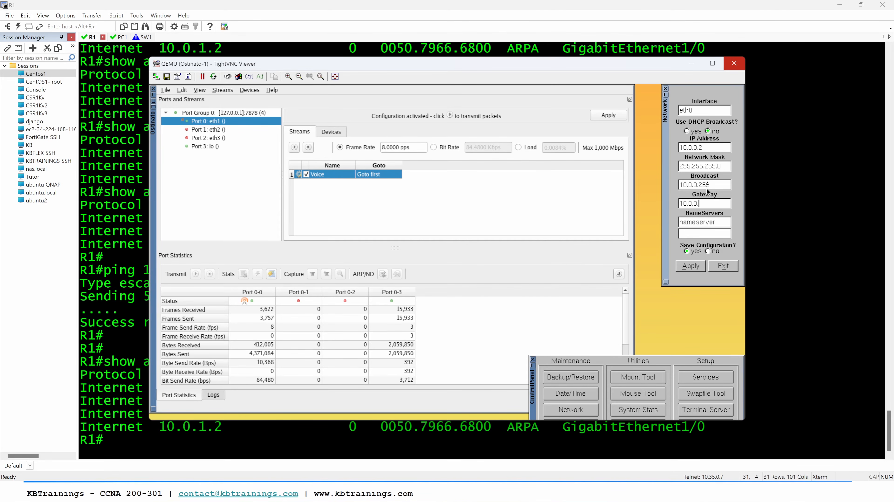
Step: Check the SW1 Gi0/0 to R1 capture in Wireshark, and return to the R1 console
key("alt+Tab")
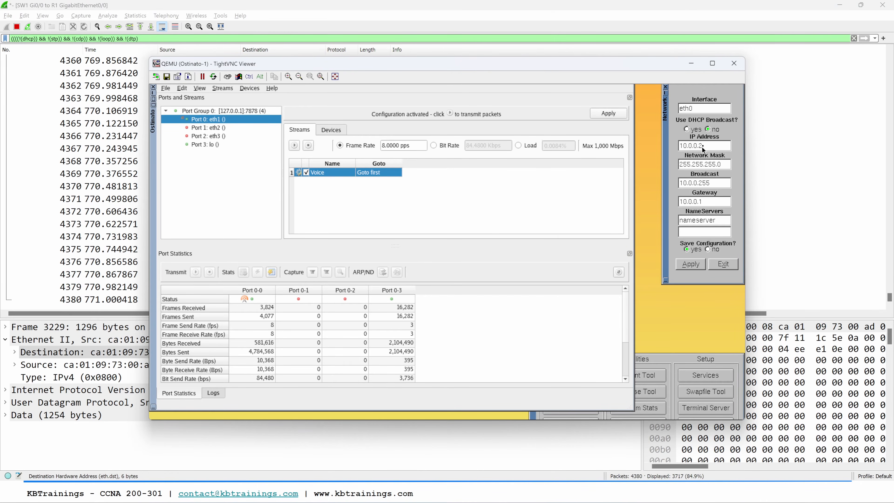
key("alt+Tab")
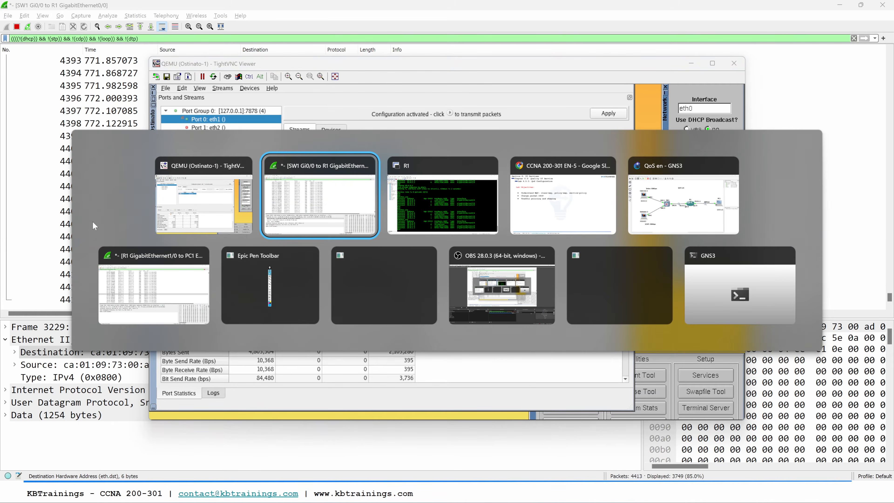
key("Return")
Step: Run "show int gig 0/0" on R1 and examine the interface's 5 minute input and output rates
key("Return")
key("Return")
key("Return")
key("Return")
key("Return")
key("Return")
key("Return")
key("Return")
key("Return")
key("Return")
key("Return")
key("Return")
key("Return")
key("Return")
key("Return")
key("Return")
key("Return")
key("Return")
key("Return")
key("Return")
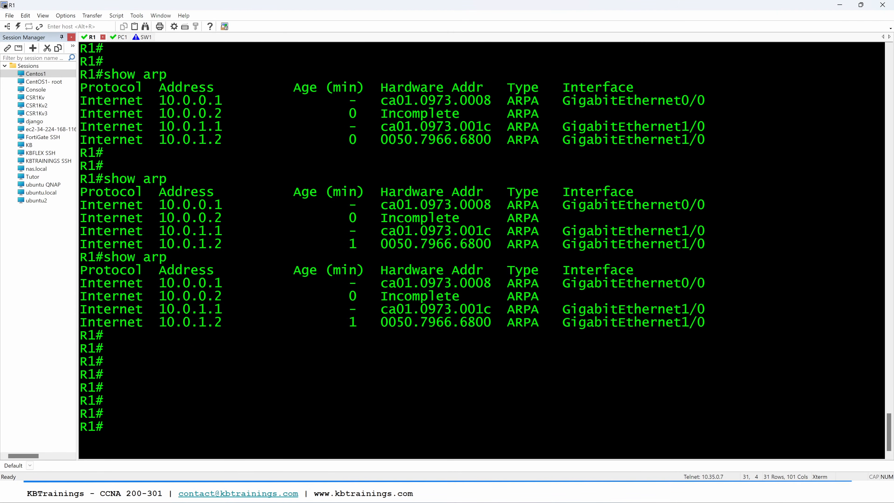
key("Up")
key("Up")
key("Down")
key("Up")
key("Down")
key("Down")
key("Return")
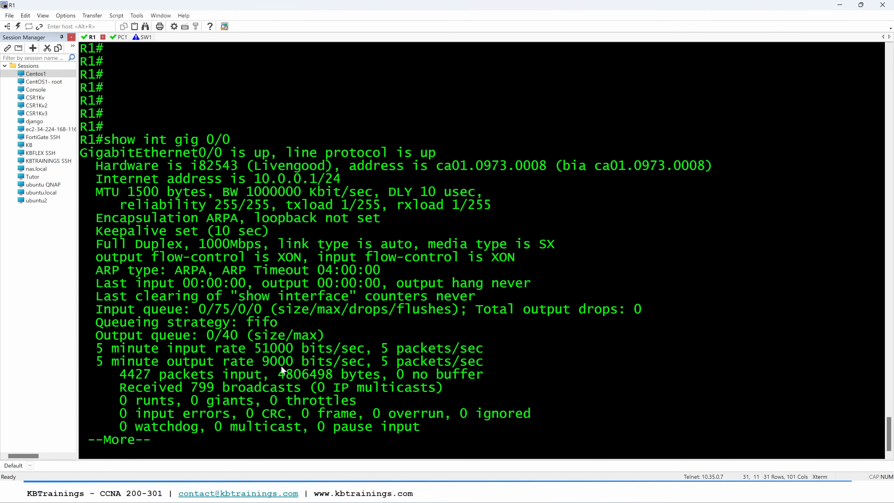
left_click_drag(262, 363, 292, 365)
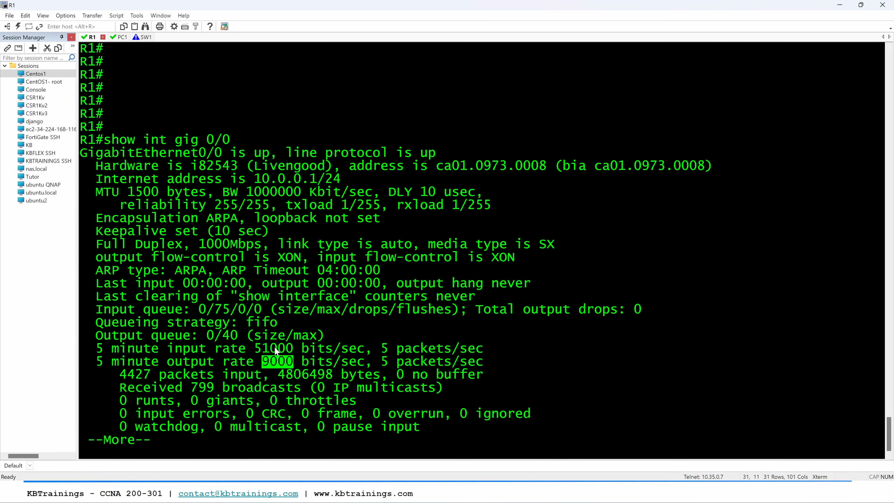
key("Return")
key("Return")
key("Return")
key("Return")
key("Return")
key("Return")
key("Return")
key("Return")
key("Return")
key("Return")
Step: Switch to the QoS lab topology in GNS3 and open the console of Ostinato-2
key("alt+Tab")
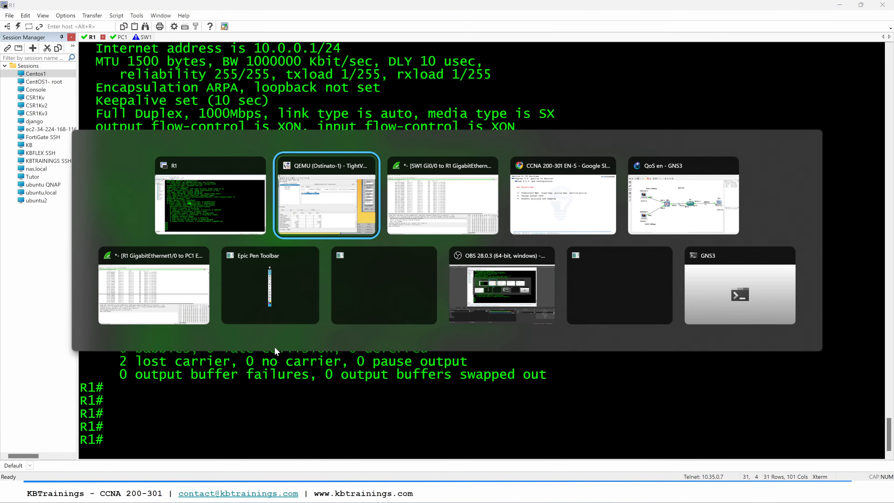
key("alt+Tab")
key("alt+Tab")
key("alt+Tab")
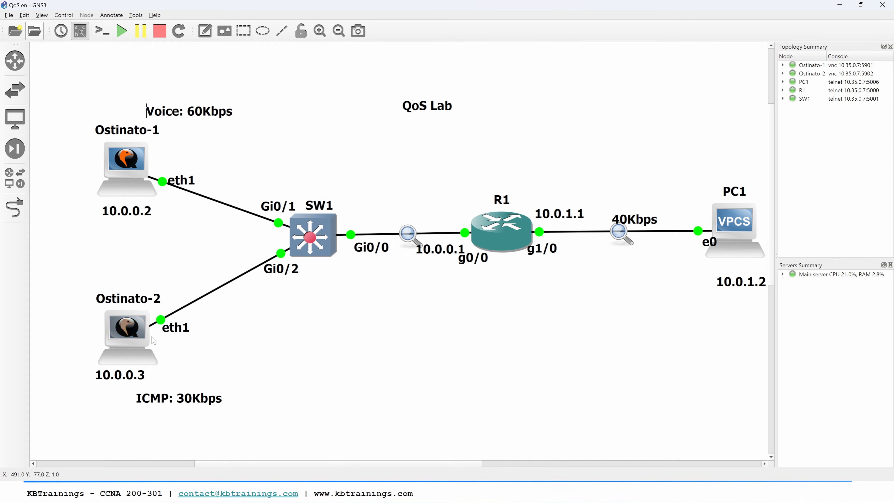
double_click(132, 338)
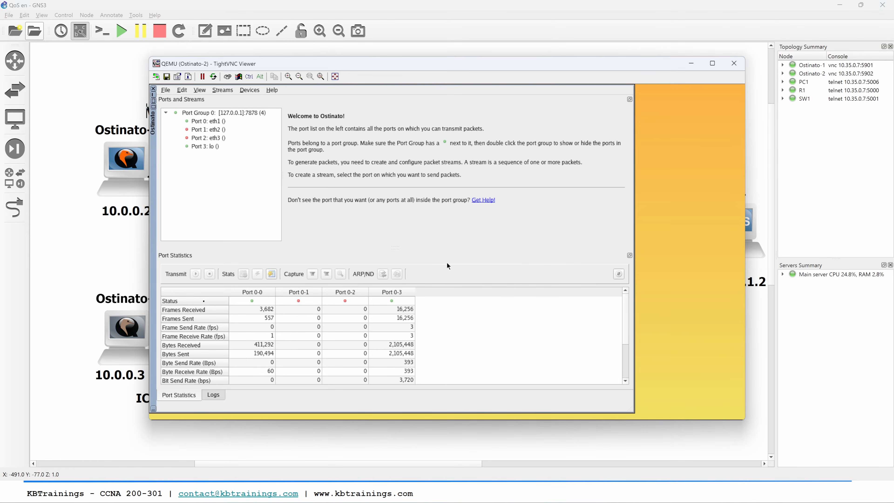
Step: Add a new stream named ICMP on Port 0: eth1 of Ostinato-2
left_click(222, 90)
left_click(98, 93)
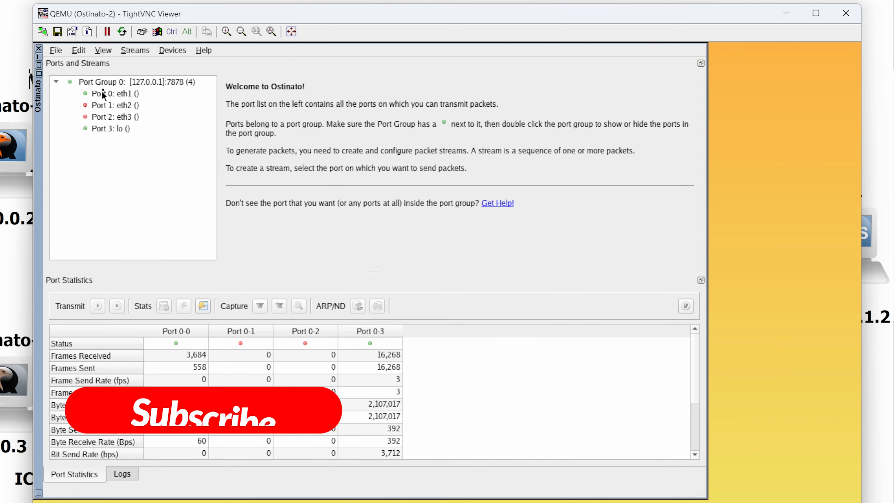
left_click(108, 93)
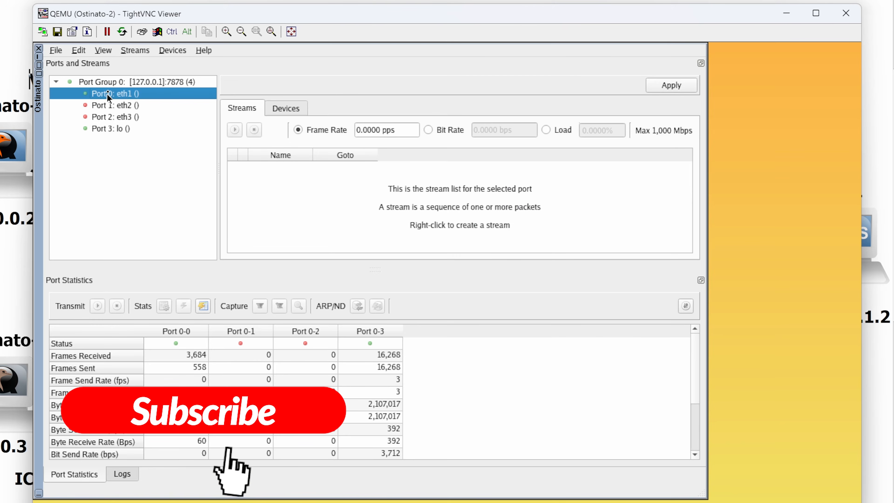
left_click(134, 51)
left_click(141, 67)
left_click(253, 125)
type("ICMP")
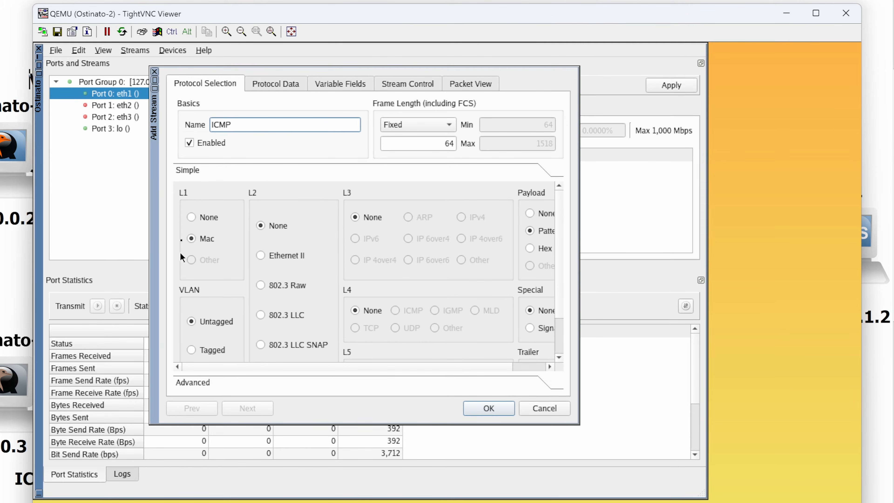
Step: Select Ethernet II, IPv4 and ICMP as the new stream's protocols for layers 2, 3 and 4
left_click(260, 255)
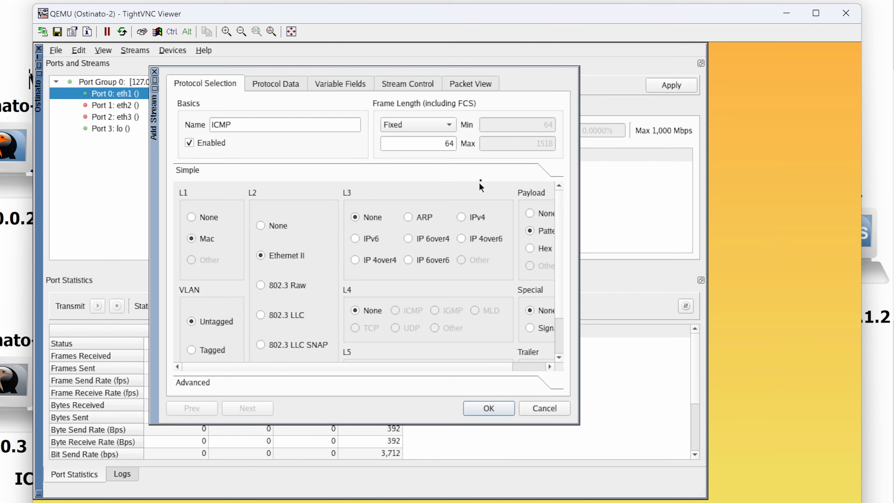
left_click(464, 215)
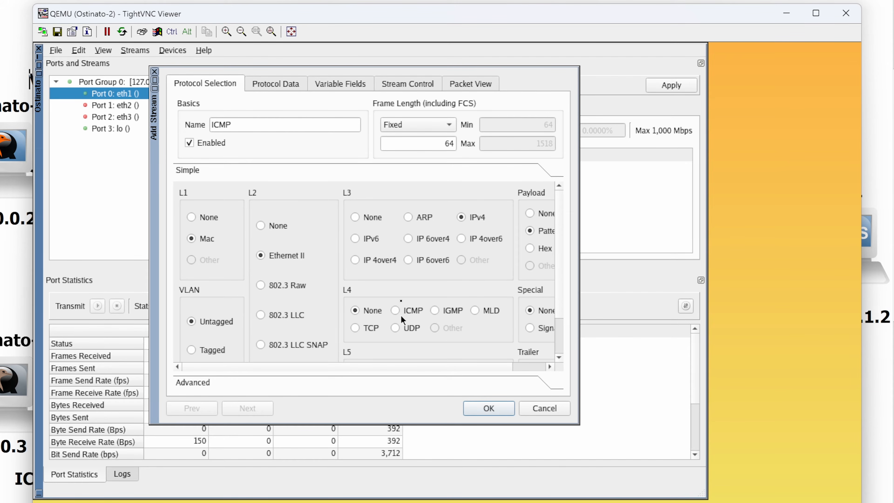
left_click(396, 309)
scroll(503, 339, "right", 3)
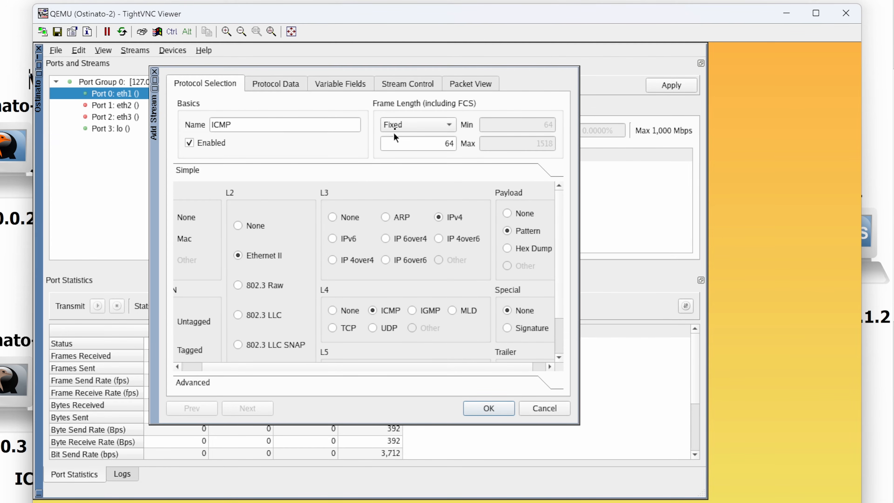
Step: Set the ICMP stream's fixed frame length to 1300 and its destination MAC address to CA:01:09:73:00:08
double_click(422, 146)
type("1300")
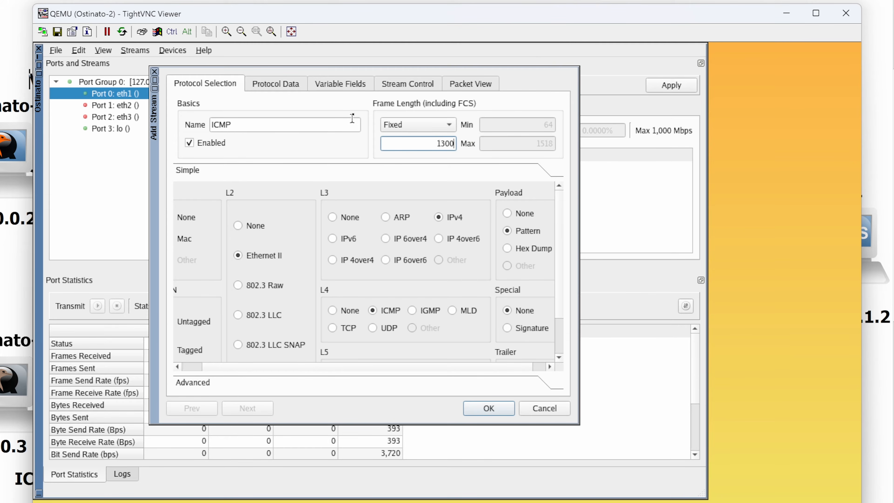
left_click(276, 86)
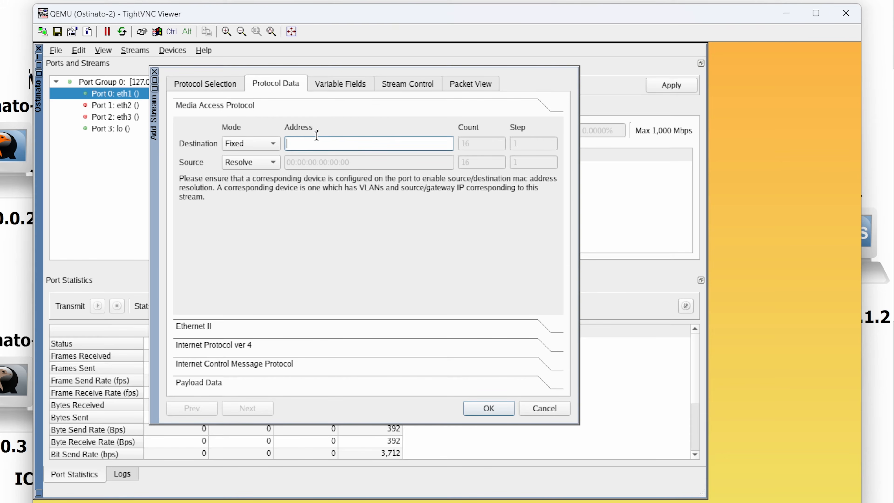
key("ctrl")
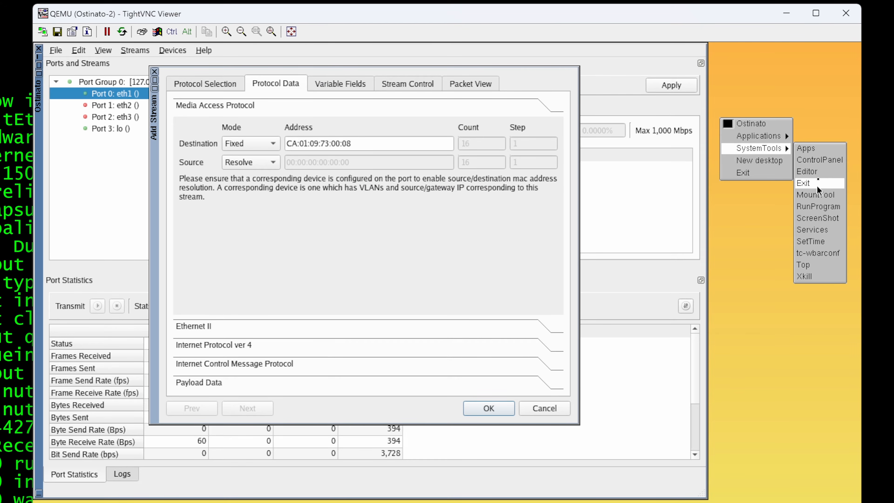
Step: Configure and apply Ostinato-2's eth0 network settings with IP address 10.0.0.3, broadcast 10.0.0.255 and gateway 10.0.0.1
left_click(823, 164)
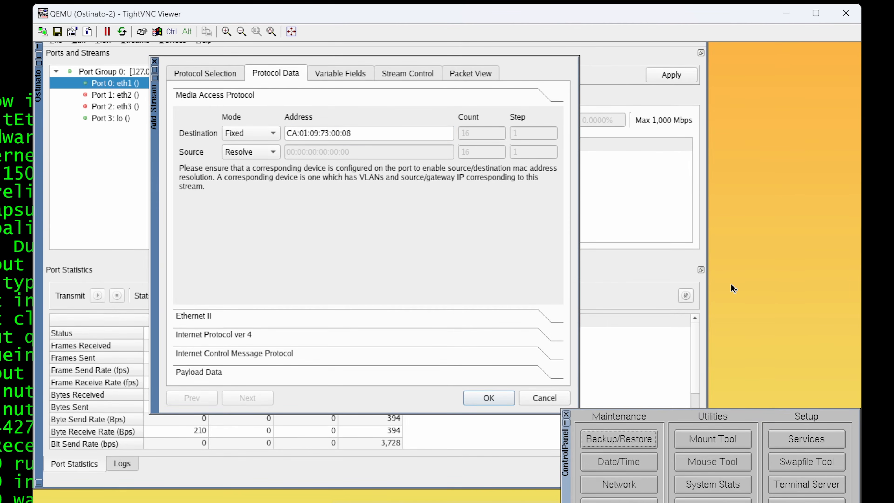
left_click(638, 486)
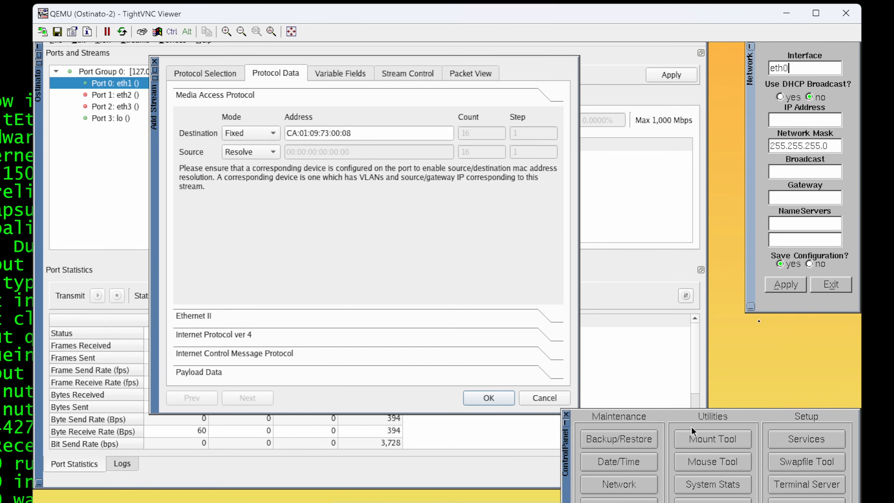
type("10.0.0.3")
key("Tab")
key("Tab")
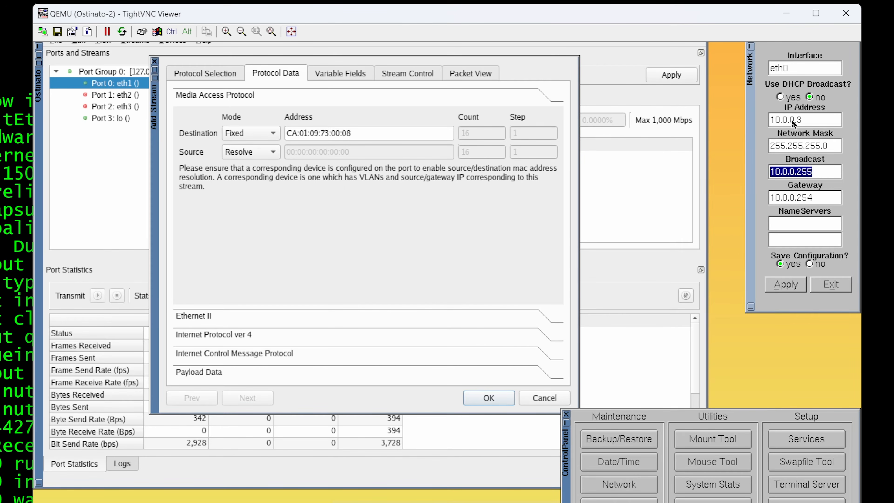
key("Tab")
type("10.0.0.1")
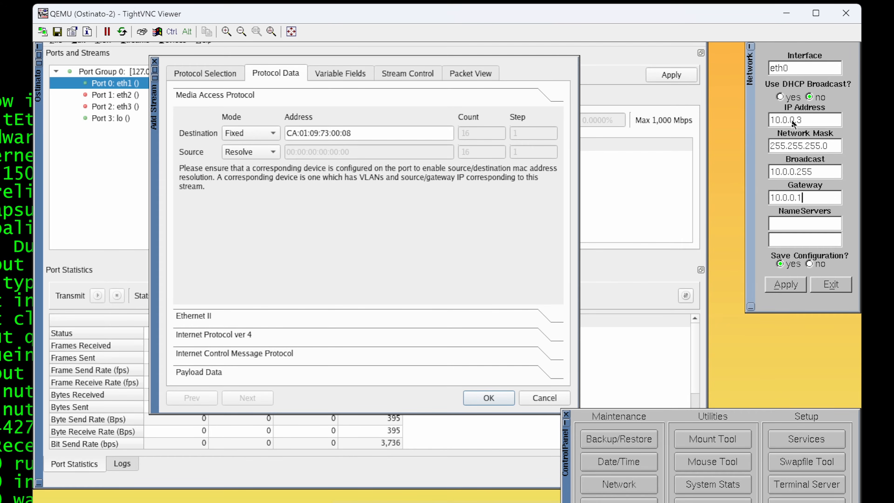
left_click(791, 288)
Step: Set the ICMP stream's source MAC mode to Fixed with the address 00:00:00:00:00:02
left_click(348, 205)
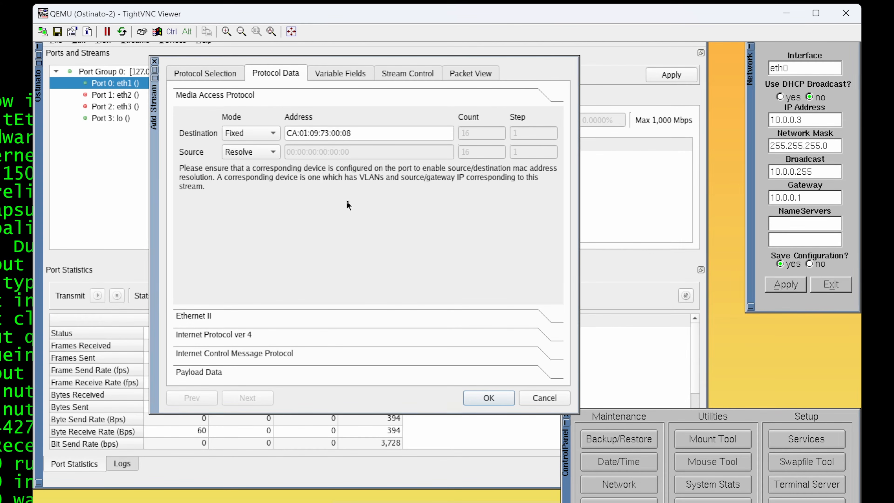
left_click(249, 152)
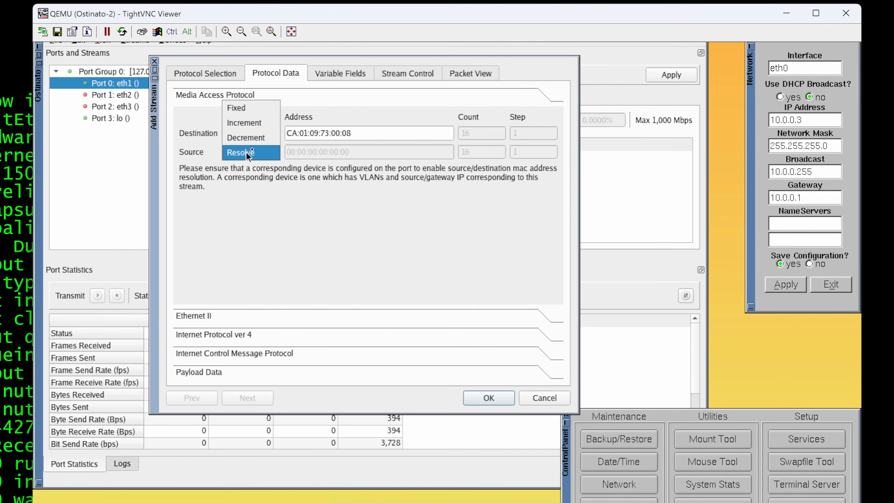
left_click(252, 106)
double_click(348, 151)
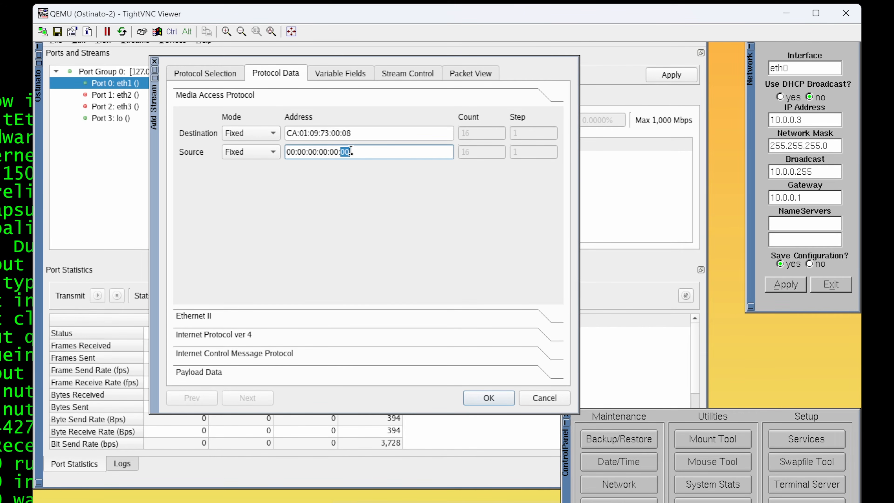
type("02")
Step: Set the ICMP stream's IPv4 source address to 10.0.0.3 and its destination address to 10.0.1.2
left_click(245, 314)
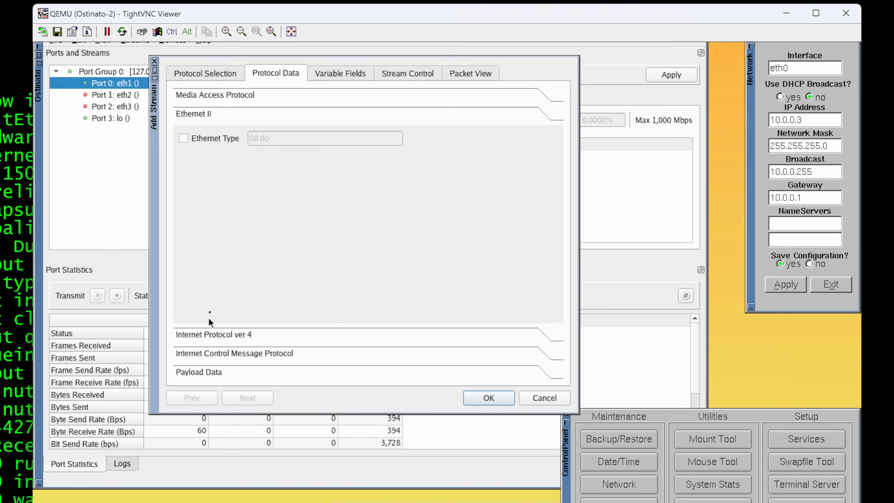
left_click(211, 333)
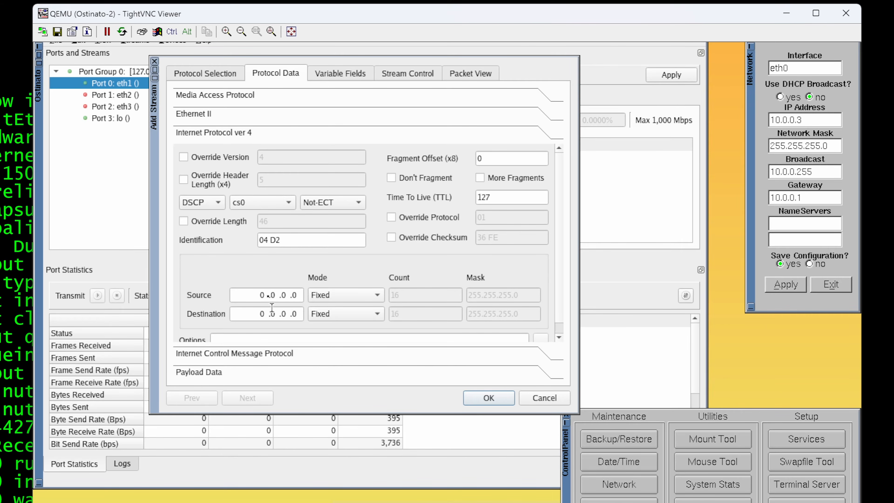
left_click(264, 295)
type("10 .0 .0 .3")
key("Tab")
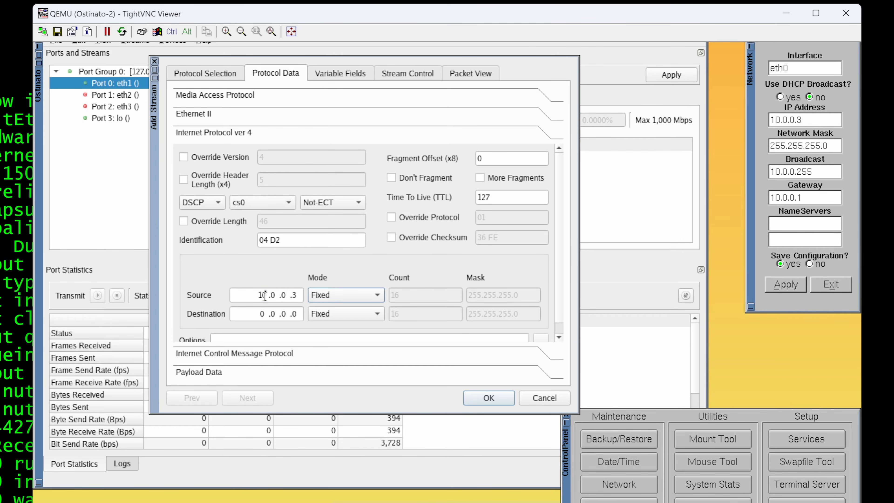
left_click(264, 317)
type("10")
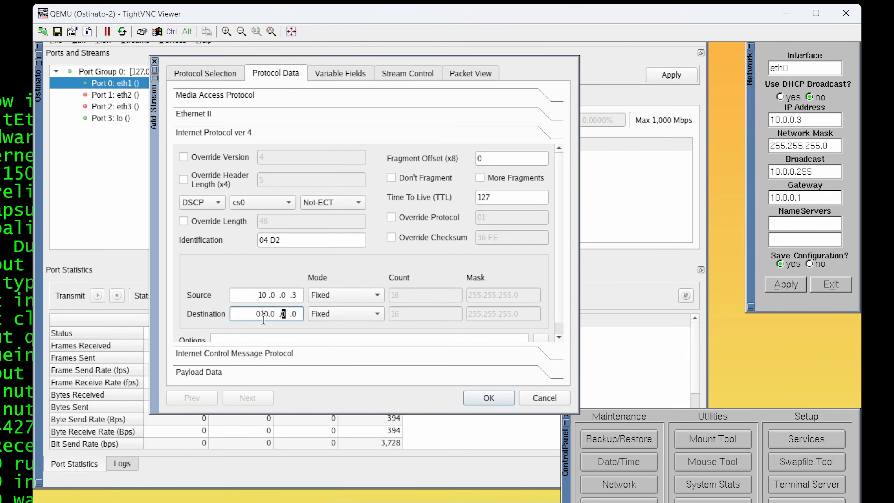
type(".0 .1 .2")
Step: Set the ICMP stream's rate to 4 packets per second with Goto First after the stream, and review its packet view
left_click(251, 353)
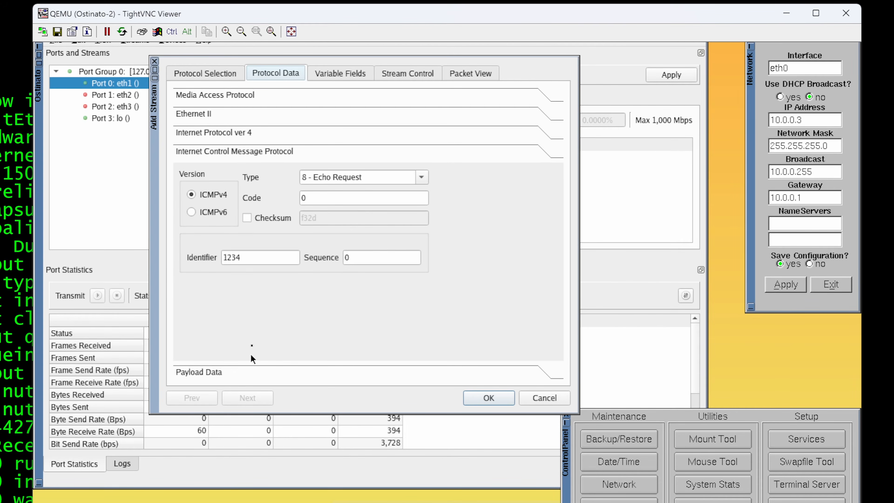
left_click(206, 372)
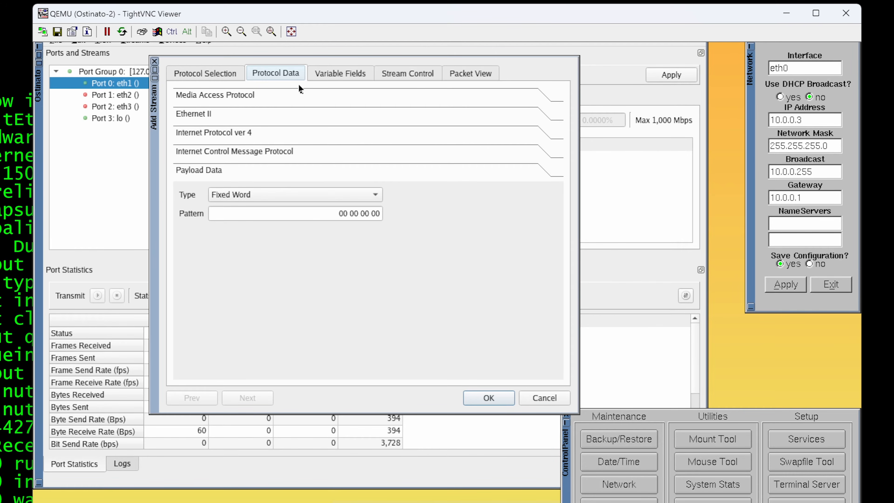
left_click(325, 75)
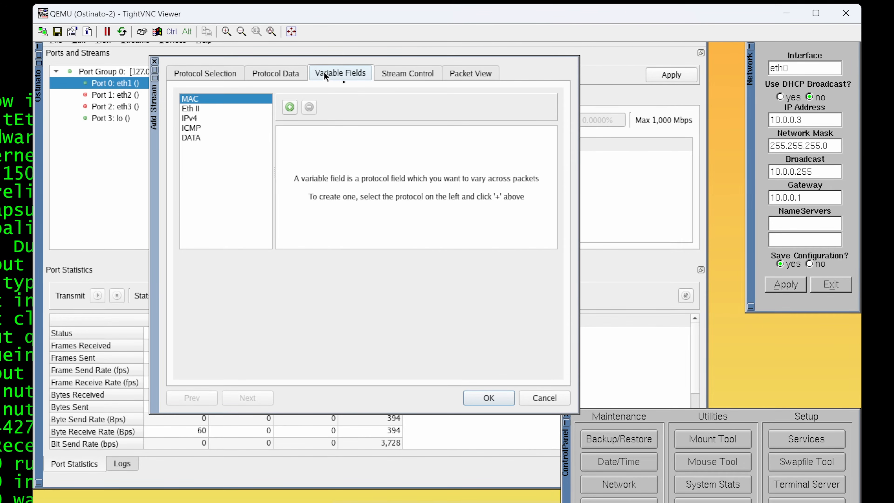
left_click(401, 72)
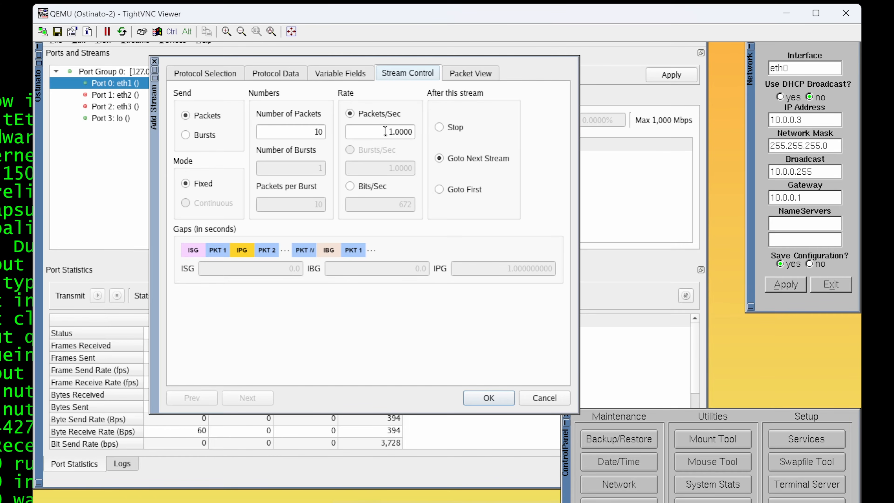
left_click_drag(388, 131, 394, 133)
type("4")
key("Delete")
key("Delete")
key("Delete")
key("Delete")
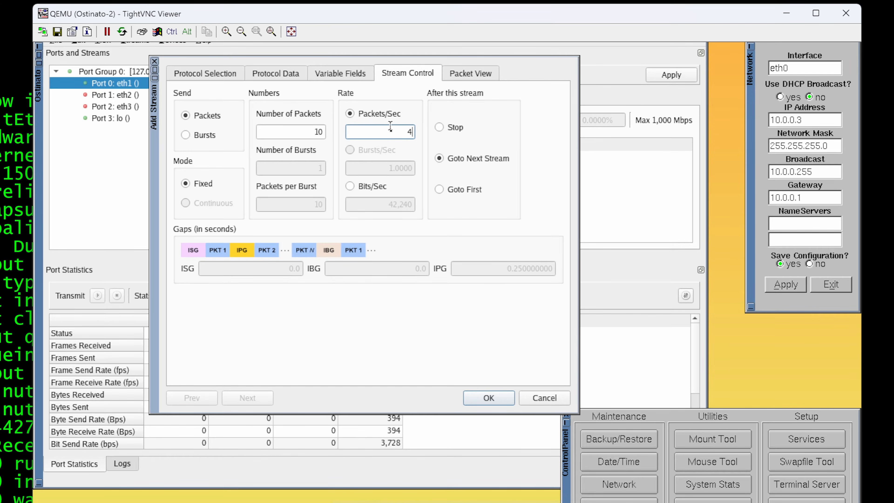
key("BackSpace")
type("5")
key("BackSpace")
type("4")
left_click(439, 190)
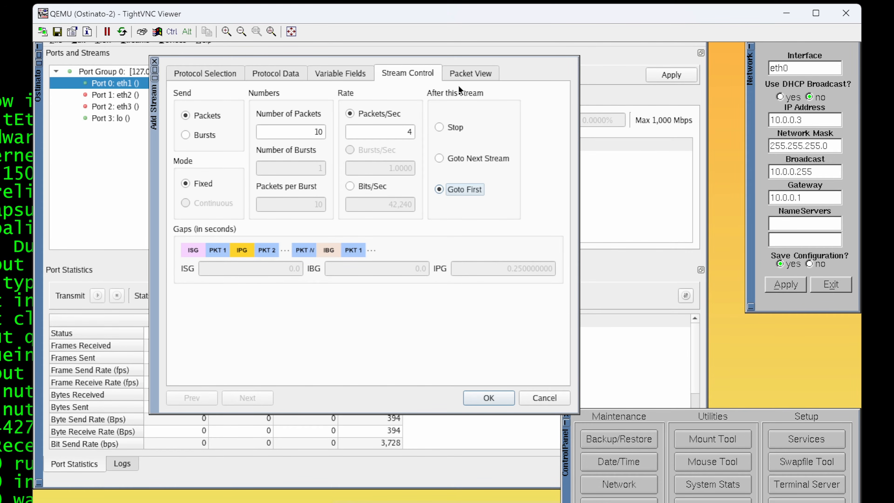
left_click(465, 74)
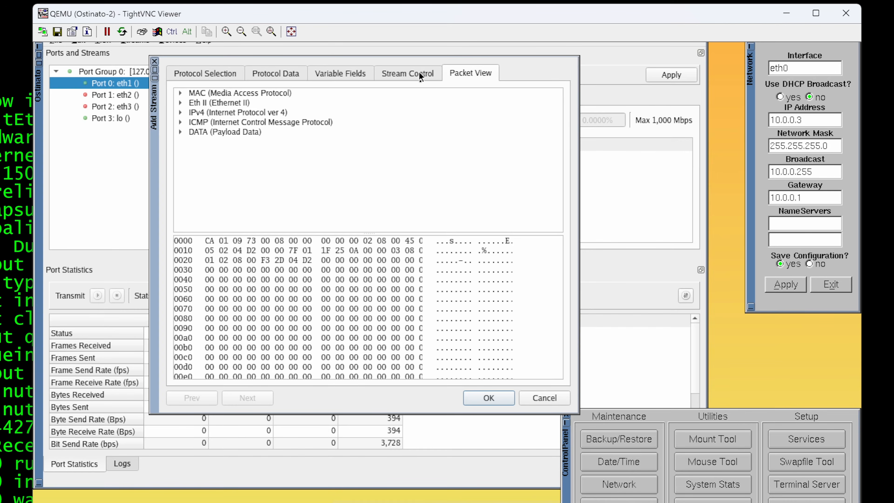
Step: Save the ICMP stream, apply the configuration on Ostinato-2's port eth1, and start transmitting on that port
left_click(421, 76)
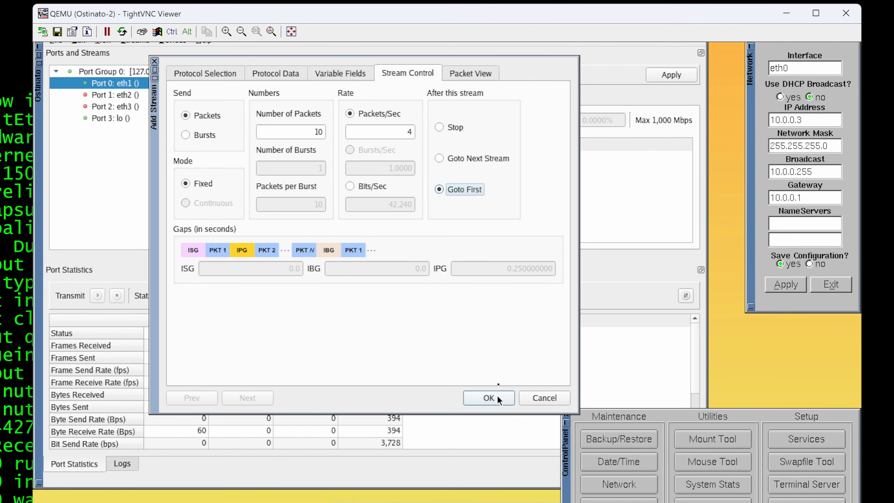
left_click(489, 398)
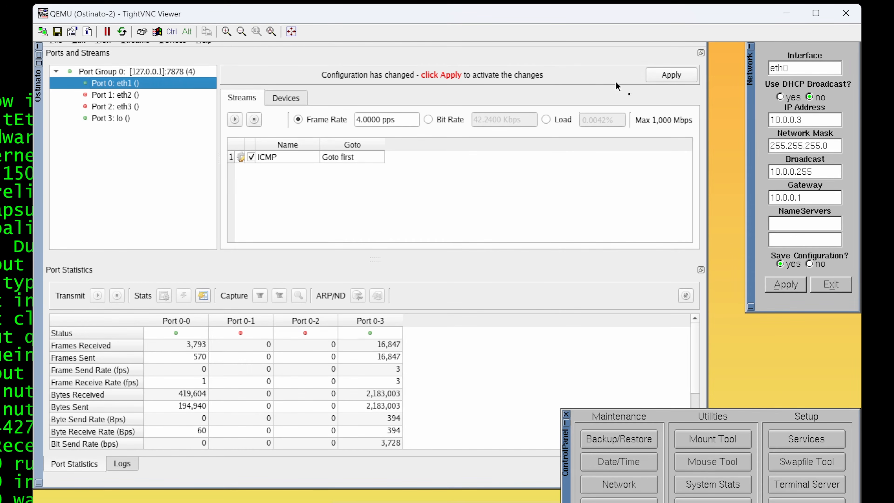
left_click(660, 76)
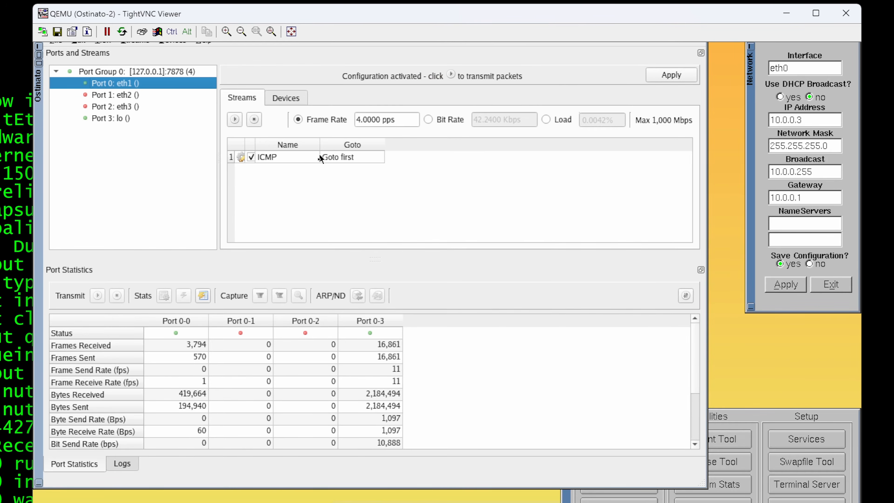
left_click(320, 158)
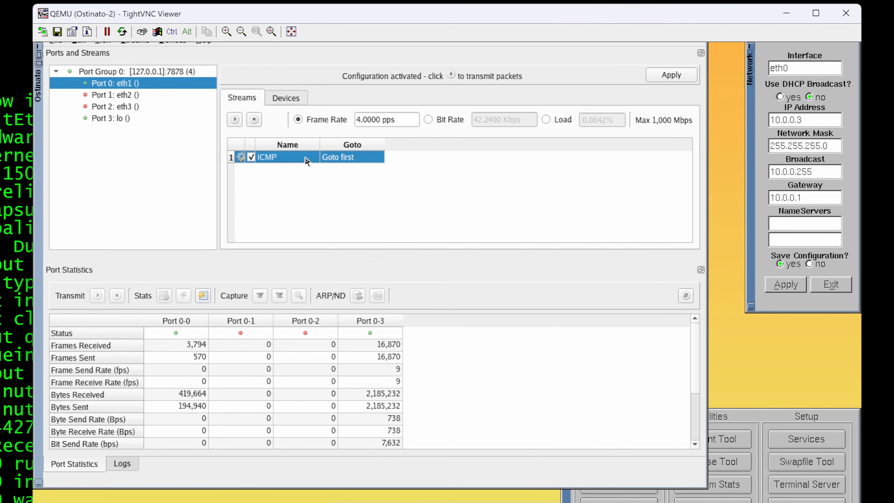
left_click(234, 121)
Step: Switch to the Wireshark capture between SW1 and R1 and inspect the Internet Control Message Protocol details of an ICMP request
key("alt+Tab")
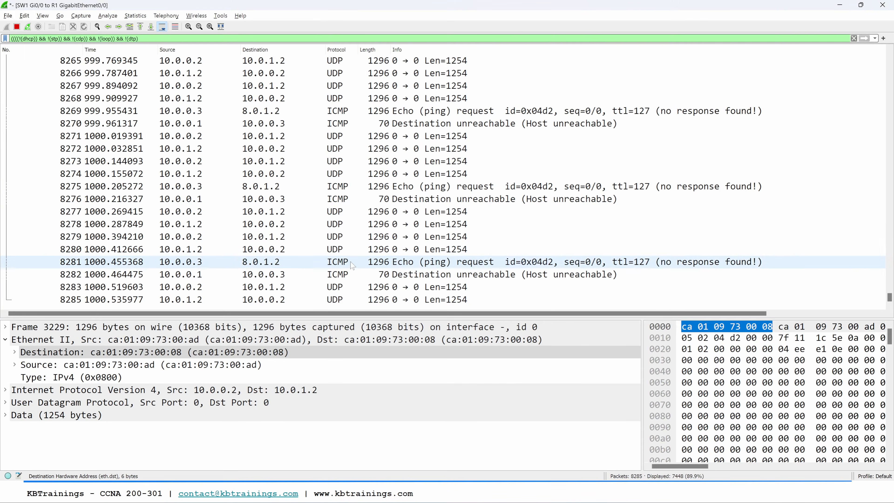
left_click(352, 265)
left_click(350, 266)
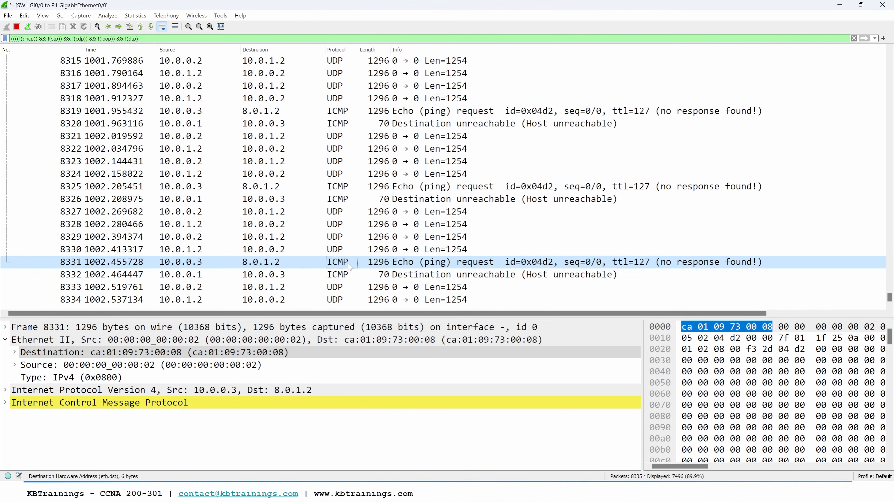
left_click(5, 402)
scroll(69, 410, "down", 2)
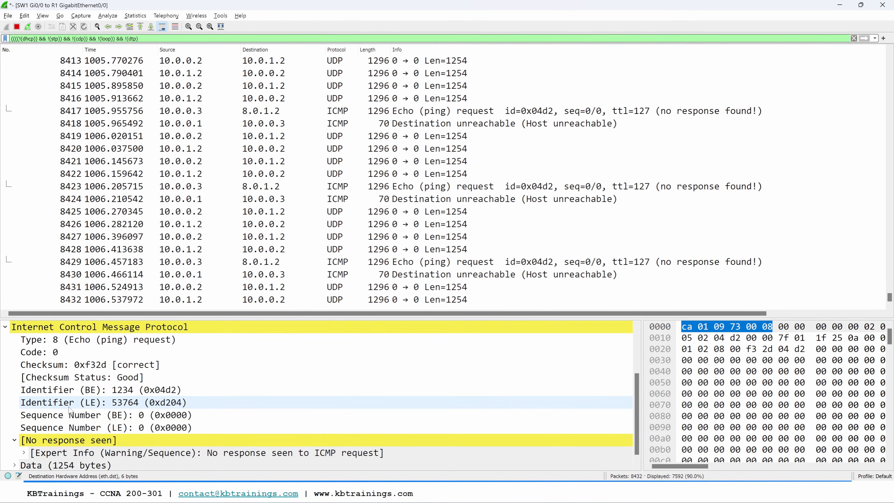
scroll(68, 410, "down", 1)
left_click(75, 428)
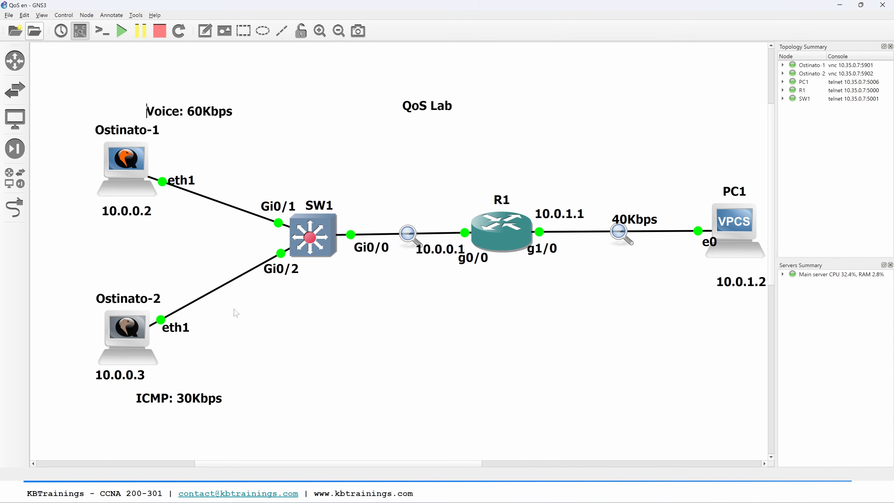
Step: Check the newest packets in the R1 GigabitEthernet1/0 to PC1 capture and compare them with the SW1 to R1 capture
key("alt+Tab")
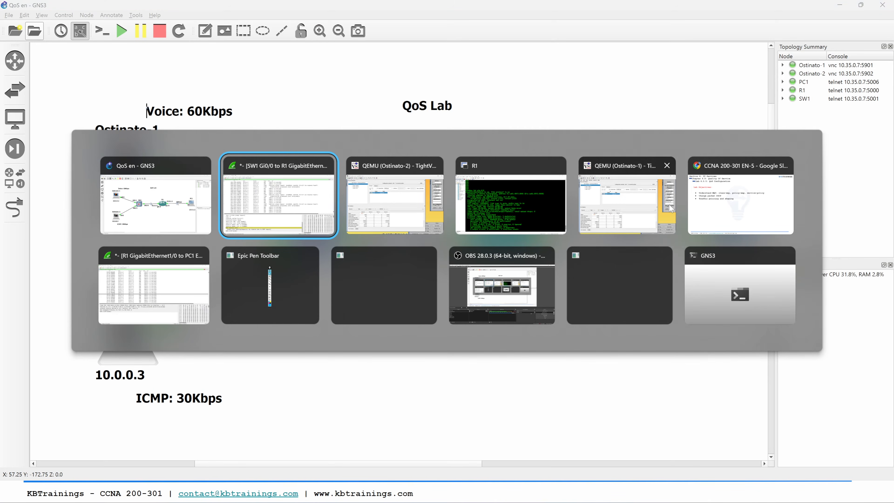
left_click(170, 289)
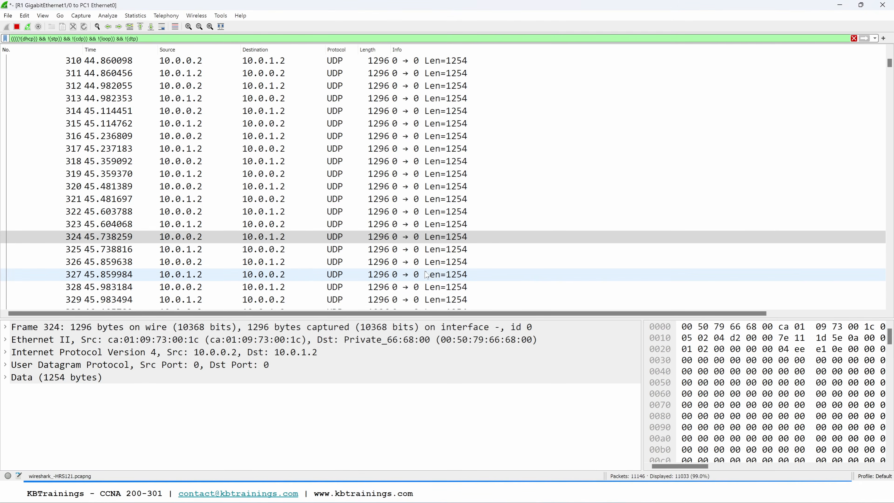
left_click(341, 274)
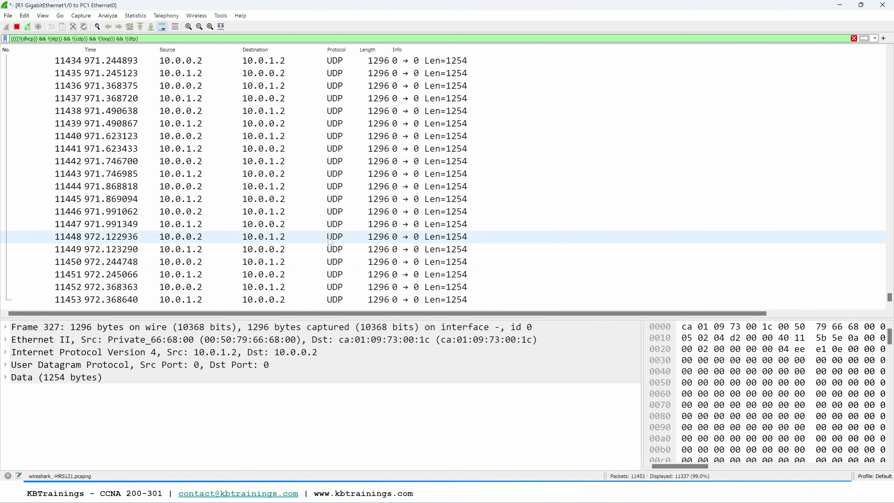
key("alt+Tab")
key("alt+Tab")
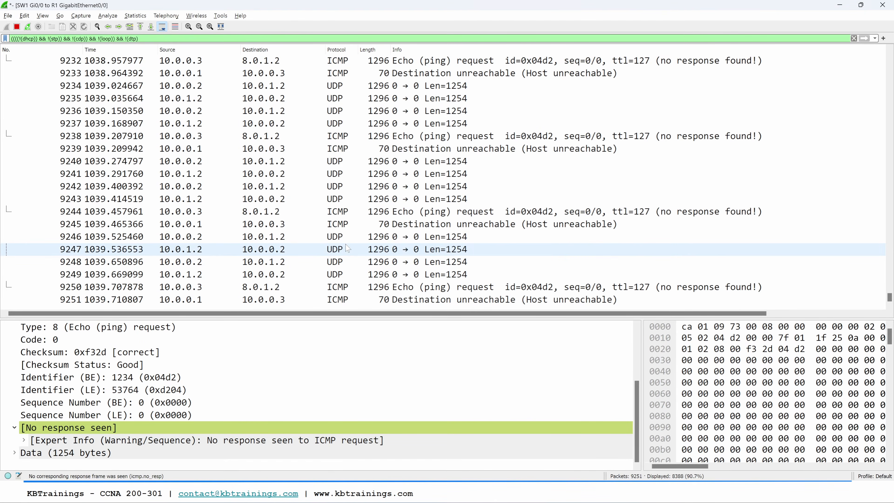
key("alt+Tab")
key("alt+Tab")
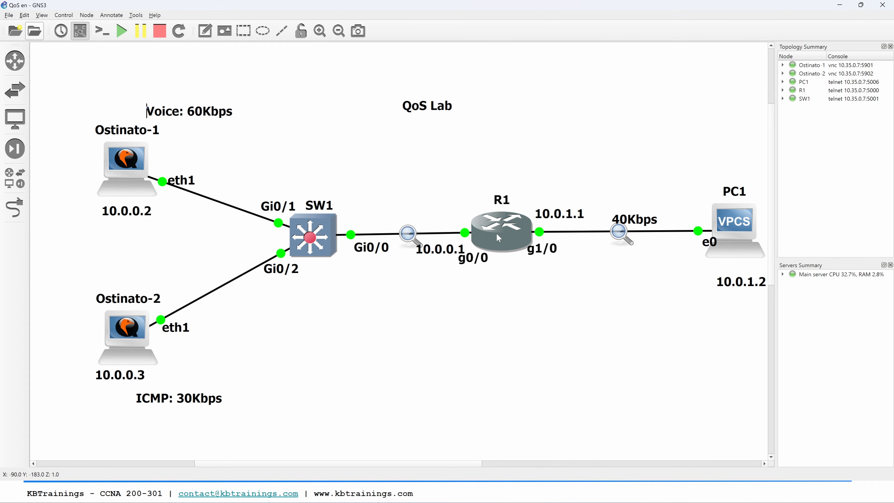
Step: Run show arp on R1's console, and check the destination address of the ICMP requests in the SW1 to R1 capture
double_click(497, 234)
type("arp")
key("Return")
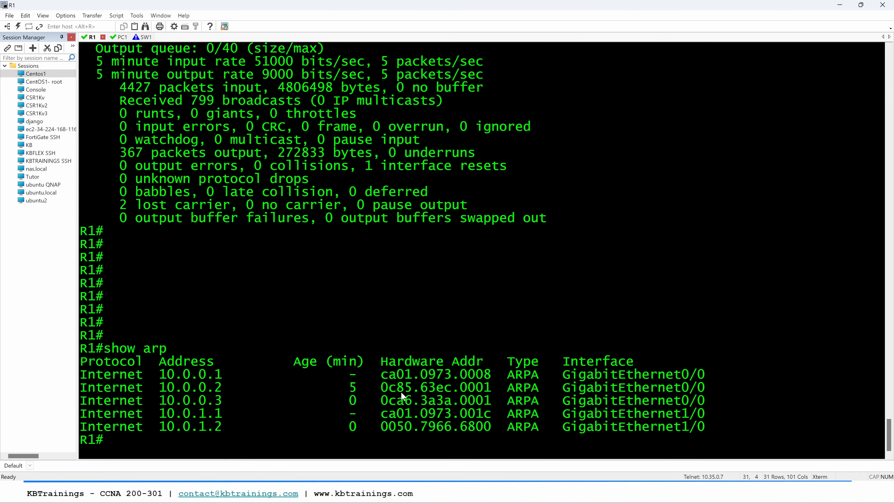
key("alt+Tab")
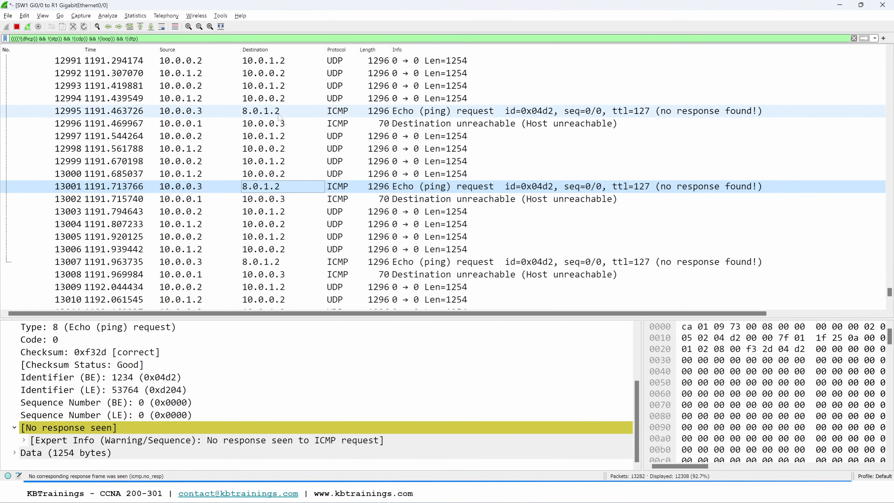
left_click(278, 115)
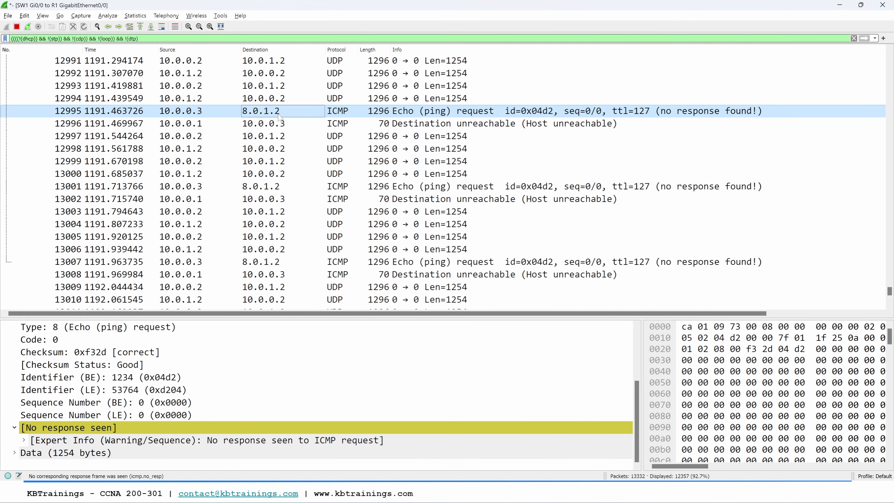
Step: Switch to Ostinato-2 and correct the ICMP stream's IPv4 destination address to 10.0.1.2
key("alt+Tab")
key("alt+Tab")
key("alt+Tab")
key("alt+Tab")
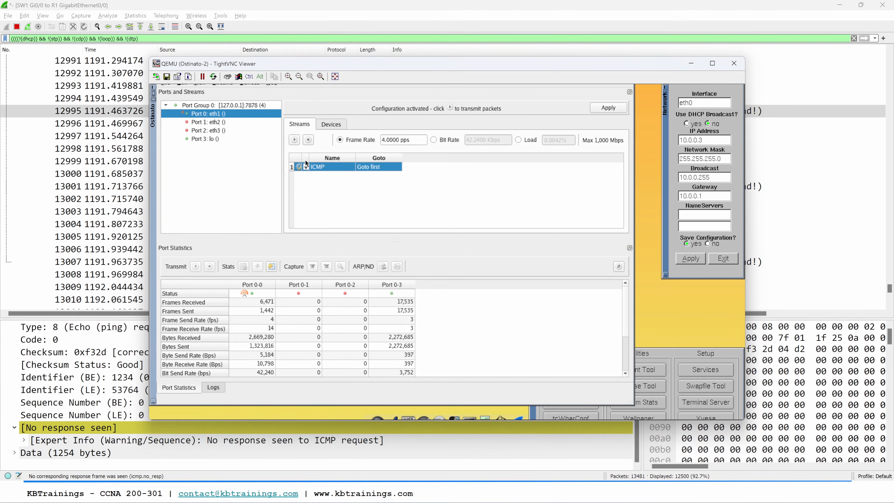
right_click(323, 165)
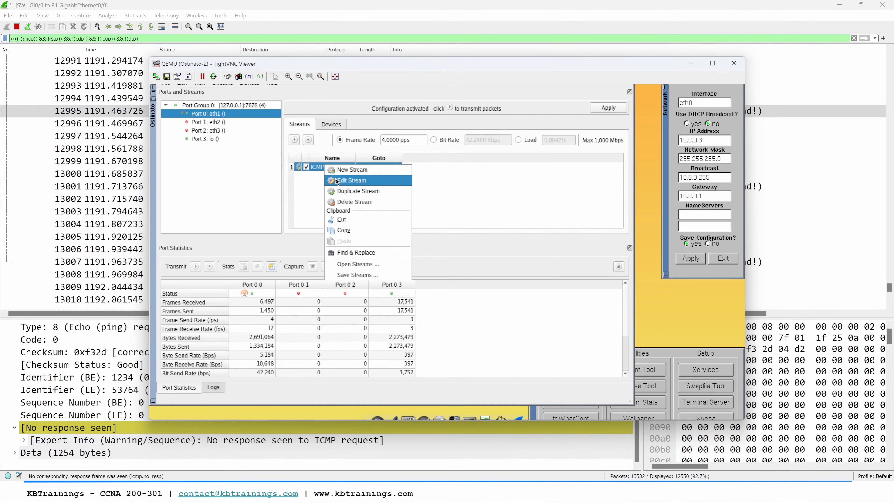
left_click(336, 180)
left_click(315, 107)
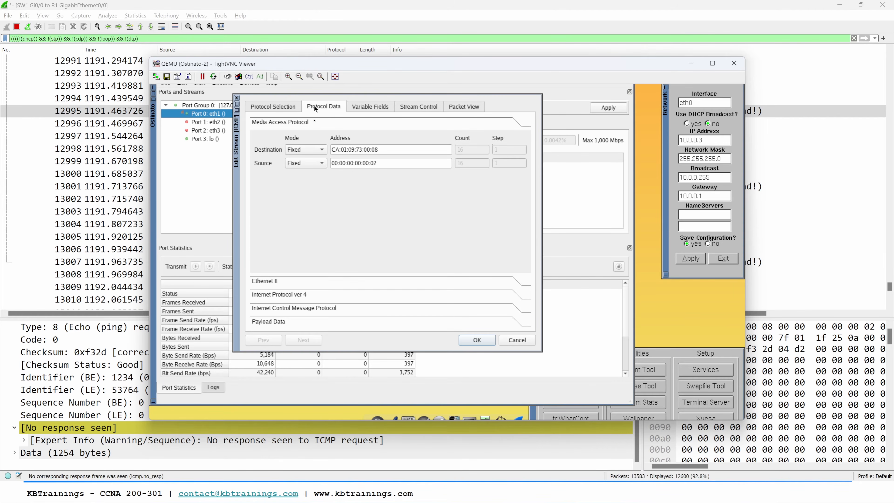
left_click(274, 296)
double_click(305, 281)
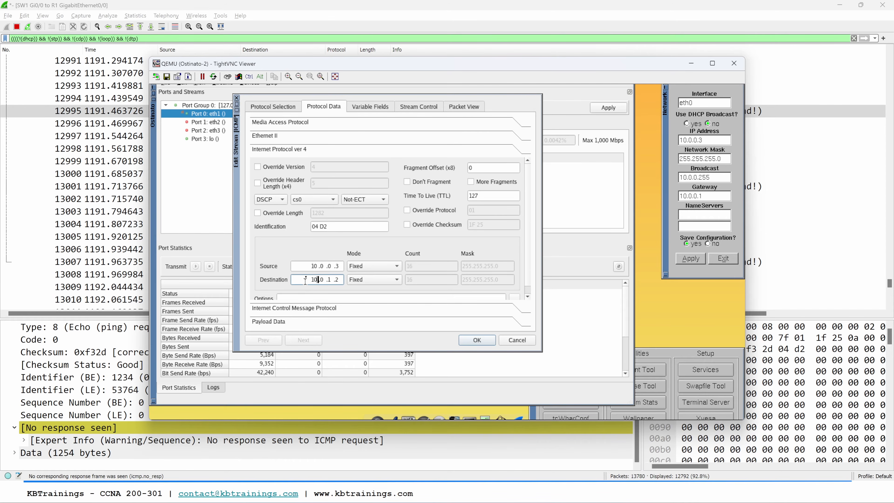
left_click(483, 343)
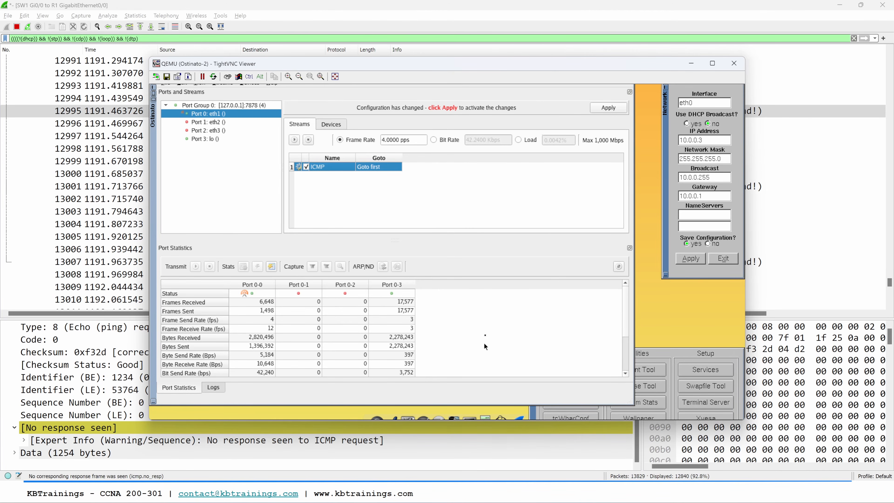
Step: Stop transmission on Ostinato-2's eth1, recheck the ICMP stream's IPv4 addresses, apply the changes and restart transmission
left_click(608, 108)
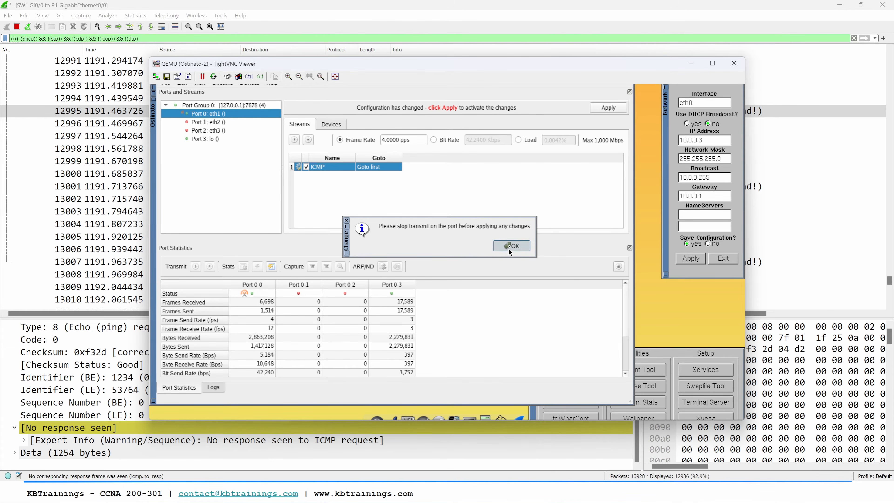
left_click(510, 246)
left_click(307, 140)
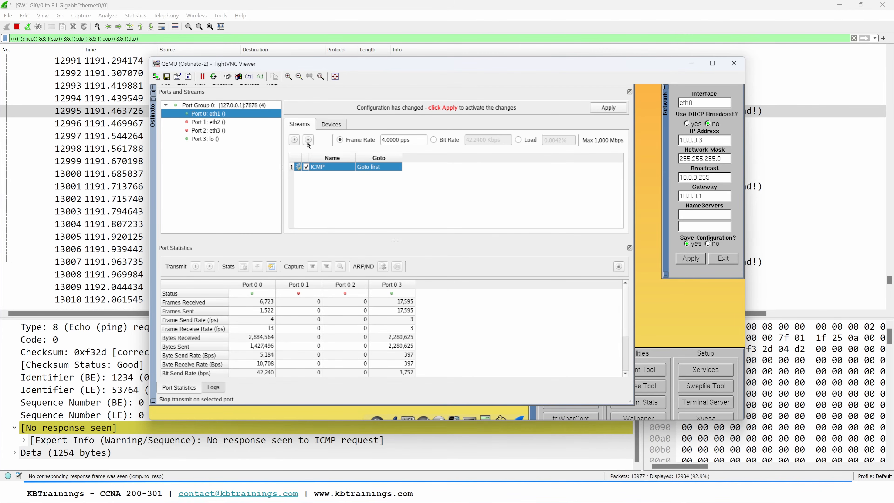
right_click(329, 167)
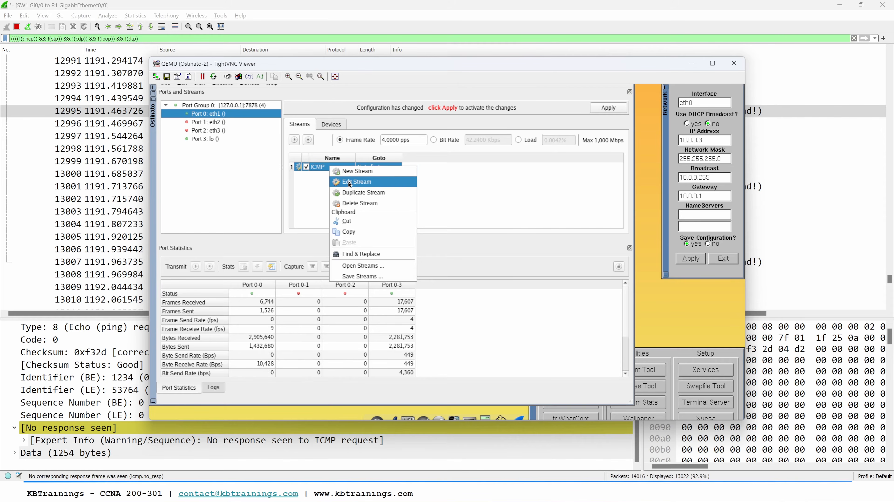
left_click(351, 182)
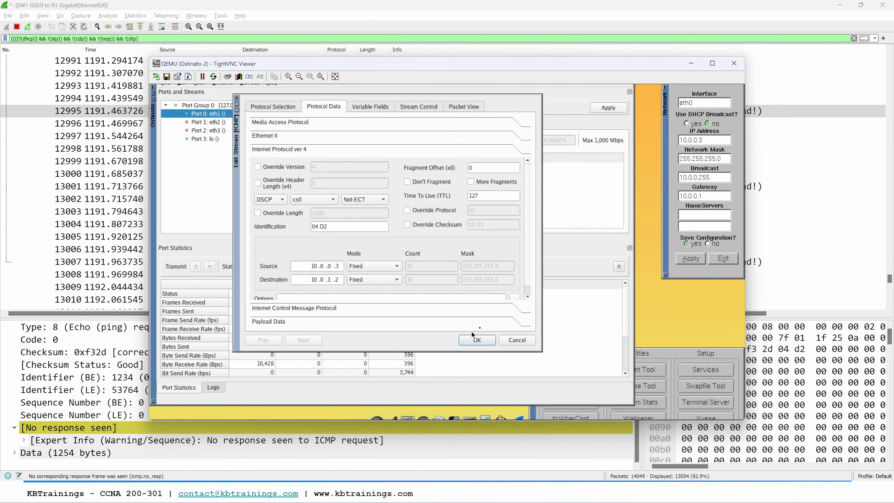
left_click(477, 341)
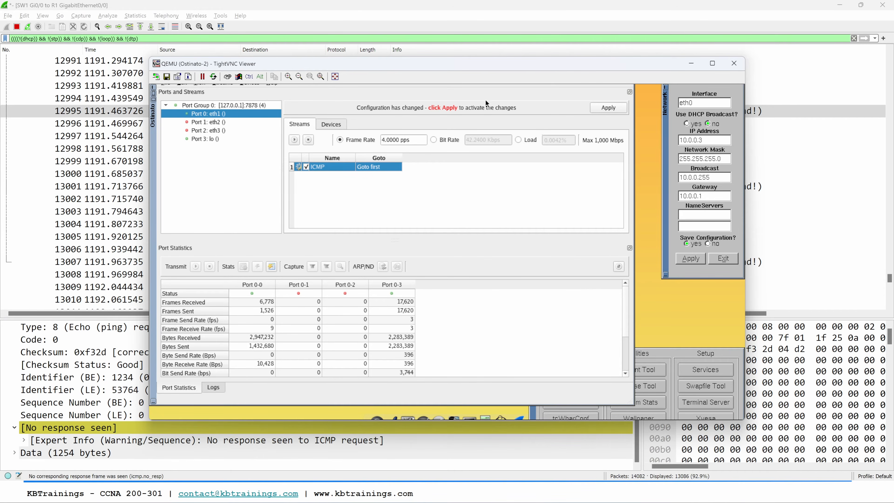
left_click(597, 107)
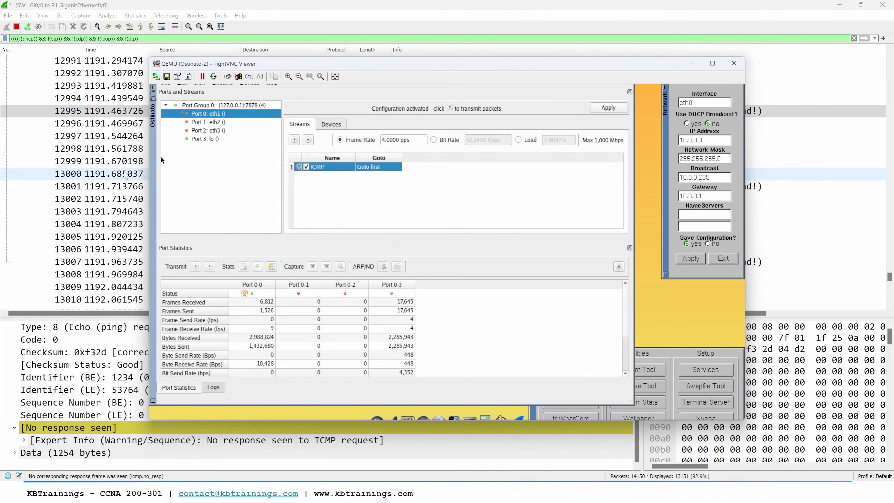
Step: Return to the SW1 to R1 capture, go to the last packet and turn on automatic scrolling during live capture
left_click(48, 181)
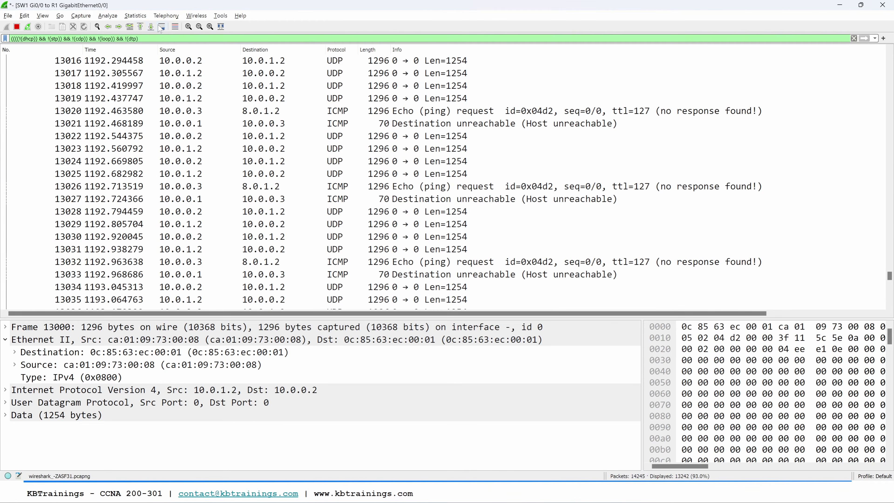
left_click(151, 27)
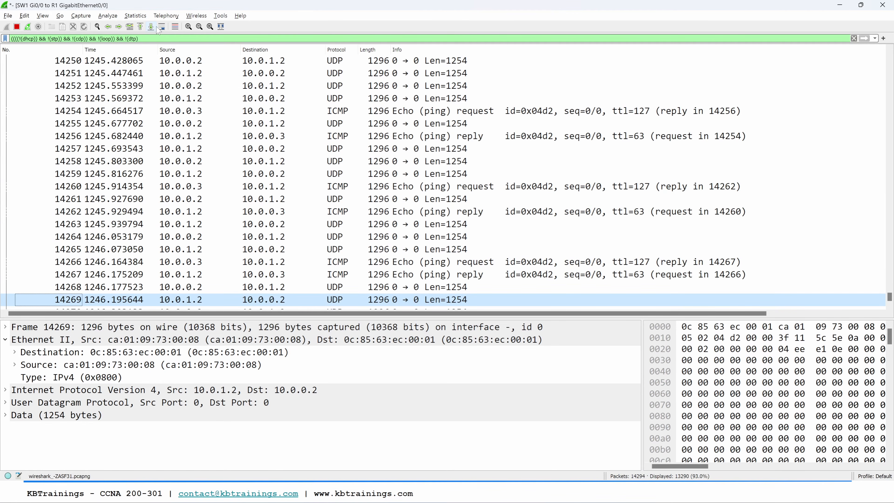
left_click(161, 28)
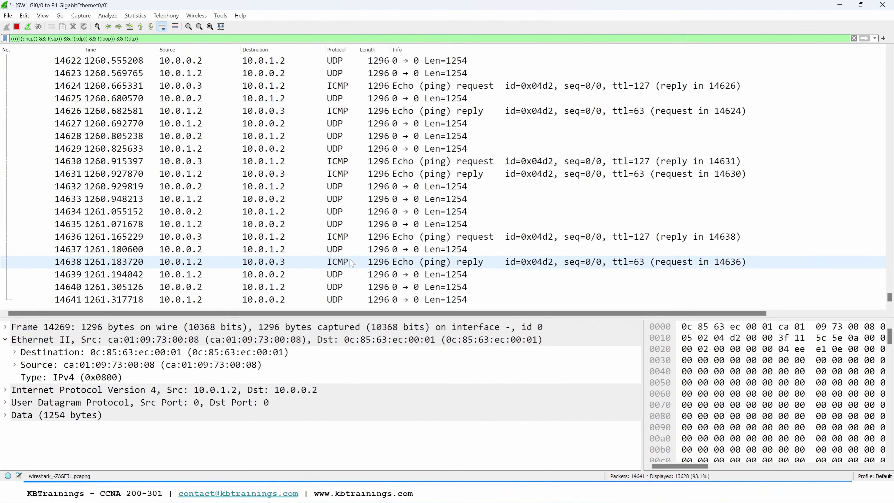
Step: Switch to R1's console, run show int gig 0/0 summary and examine the interface's receive bit rate
key("alt+Tab")
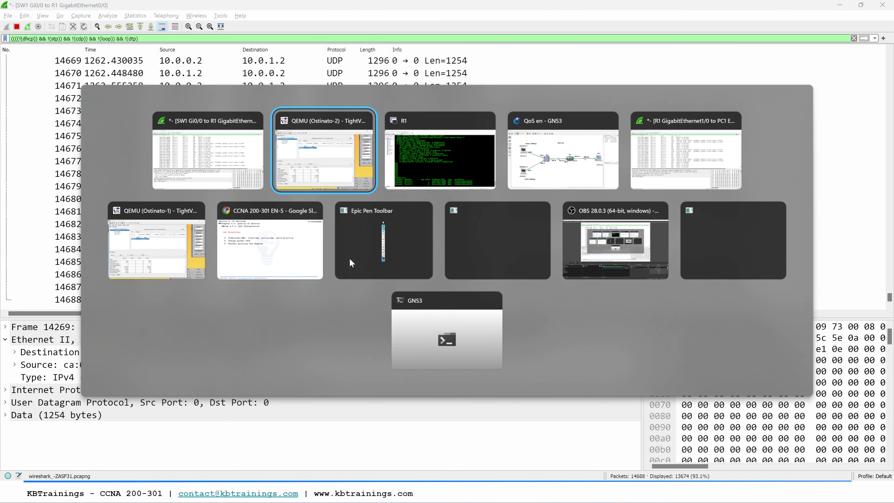
key("alt+Tab")
key("Tab")
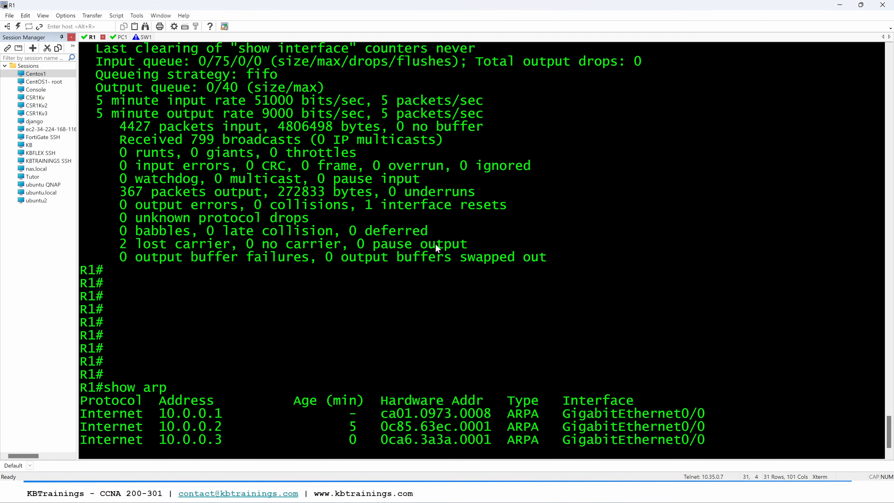
key("Return")
key("Return")
key("Return")
type("show int gig 0/0 sum")
key("Tab")
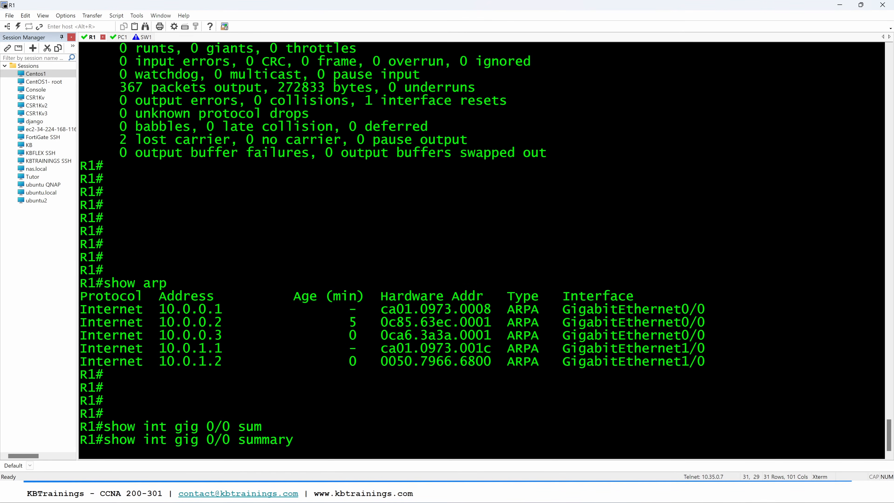
key("Return")
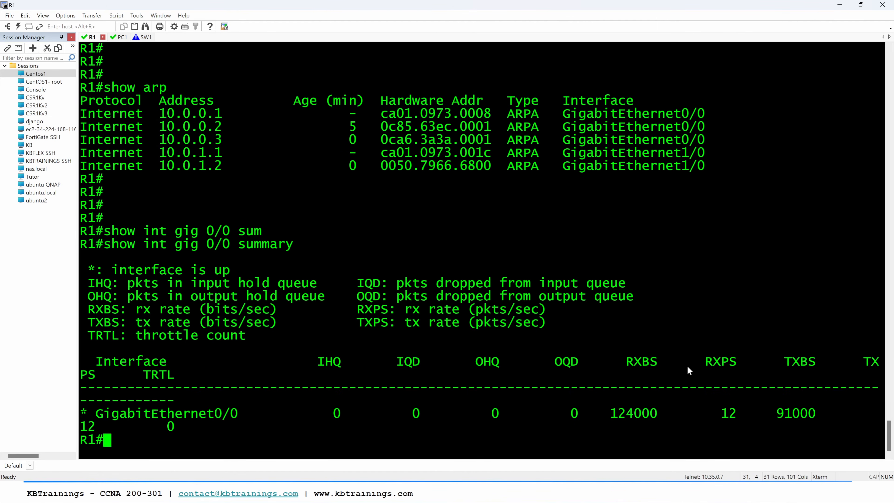
left_click_drag(613, 416, 654, 417)
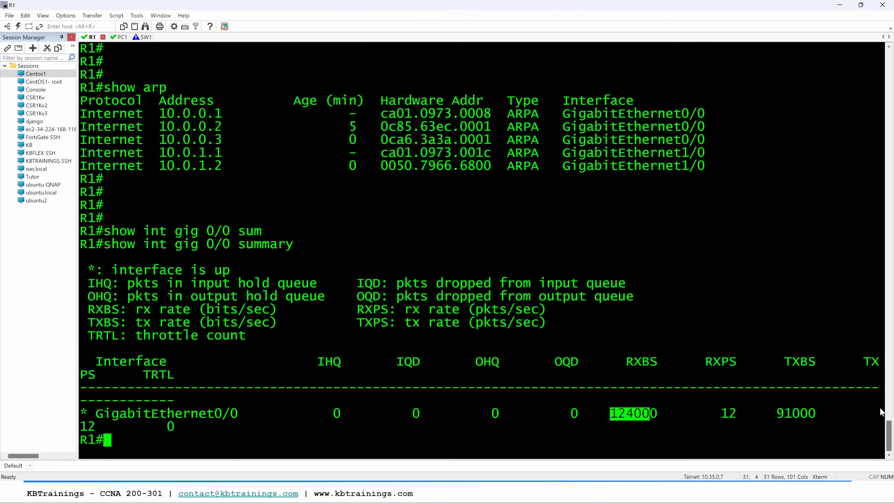
Step: Examine GigabitEthernet0/0's transmit bit rate on R1 and rerun show int gig 0/0 summary twice to refresh it
left_click_drag(777, 417, 806, 411)
left_click(792, 413)
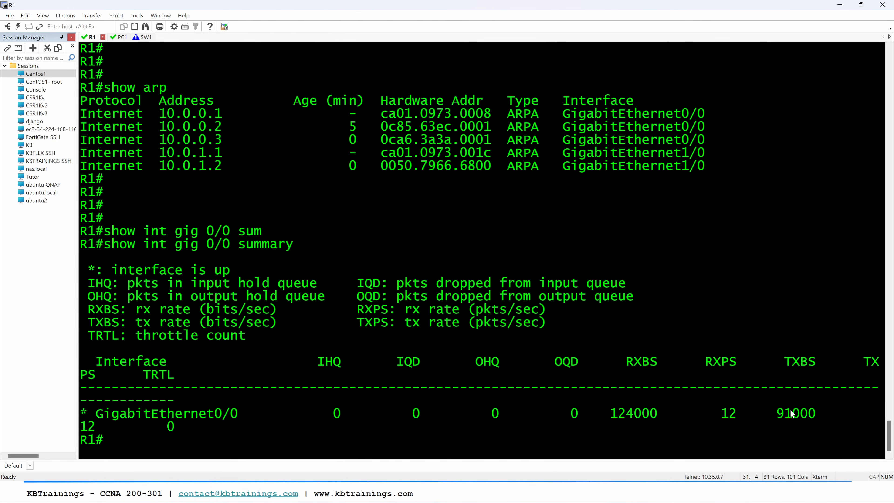
key("Return")
key("Up")
key("Return")
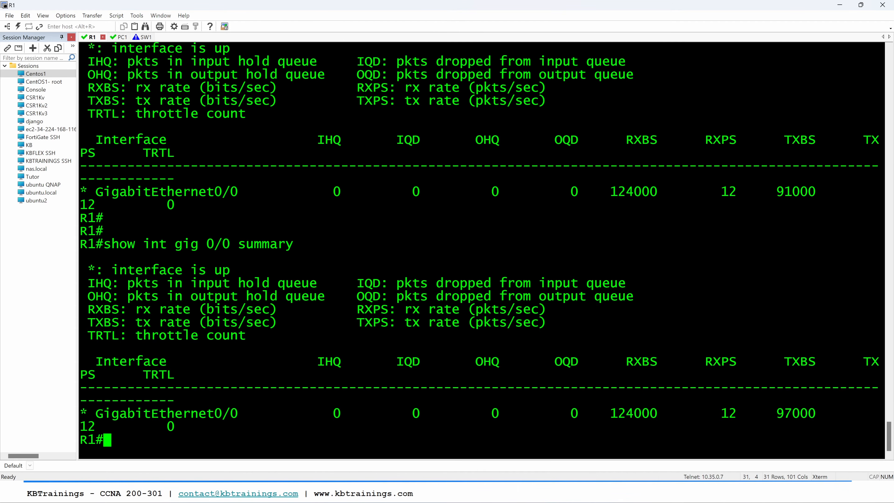
key("Up")
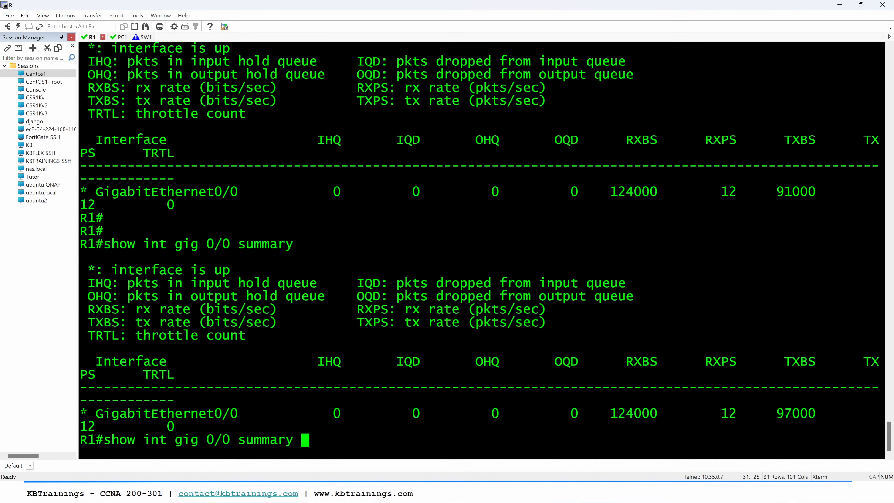
key("Return")
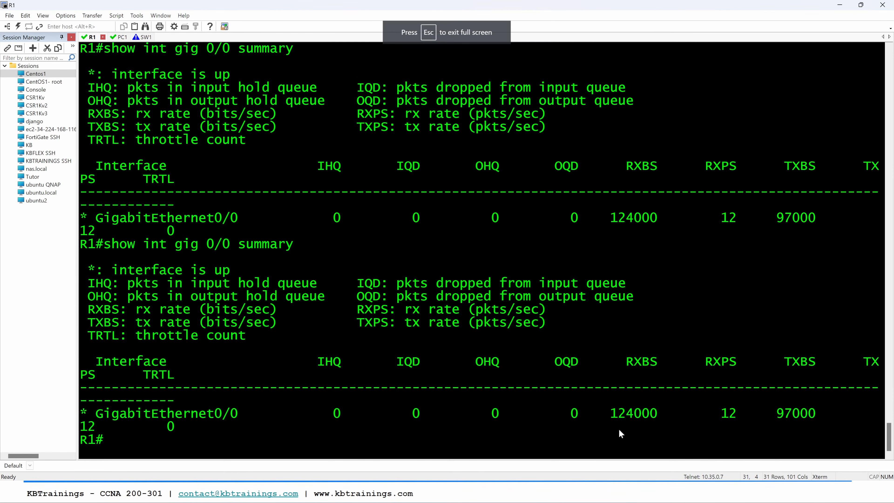
Step: Check GigabitEthernet0/0's receive bit rate and repeat show int gig 0/0 summary to compare it with the transmit rate
left_click_drag(613, 420, 658, 419)
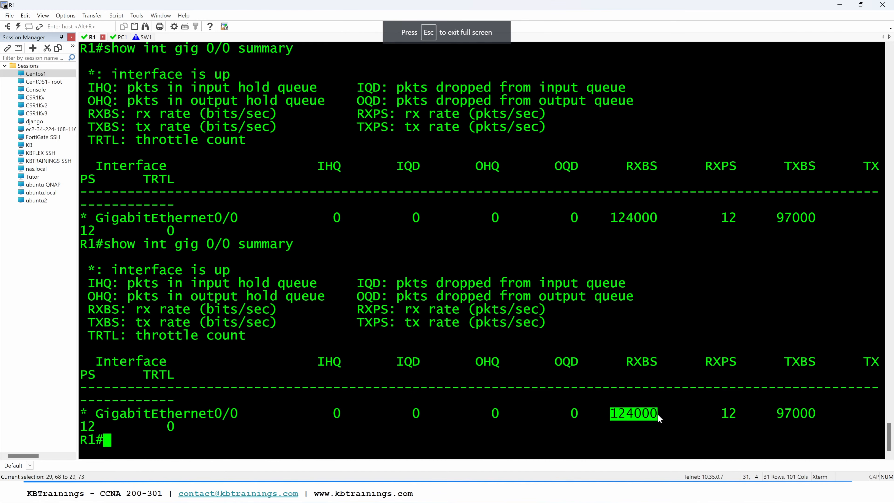
key("Up")
key("Return")
key("Up")
key("Return")
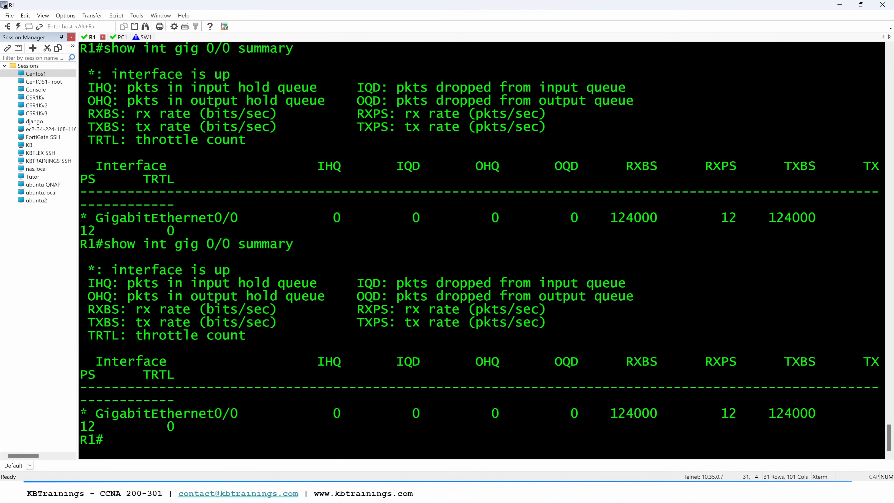
key("Up")
key("Return")
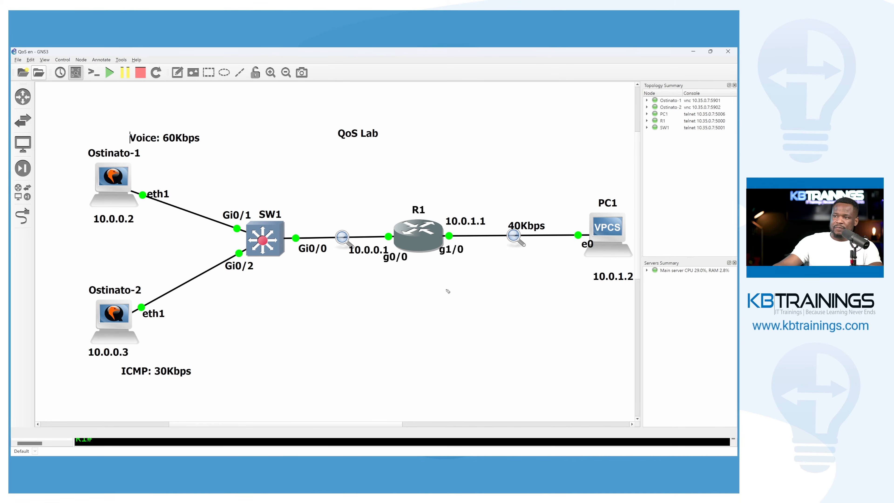
Step: Switch to the GNS3 topology and draw freehand arrows marking traffic from Ostinato-1 and Ostinato-2 to SW1, and from SW1 to R1
left_click_drag(168, 167, 228, 209)
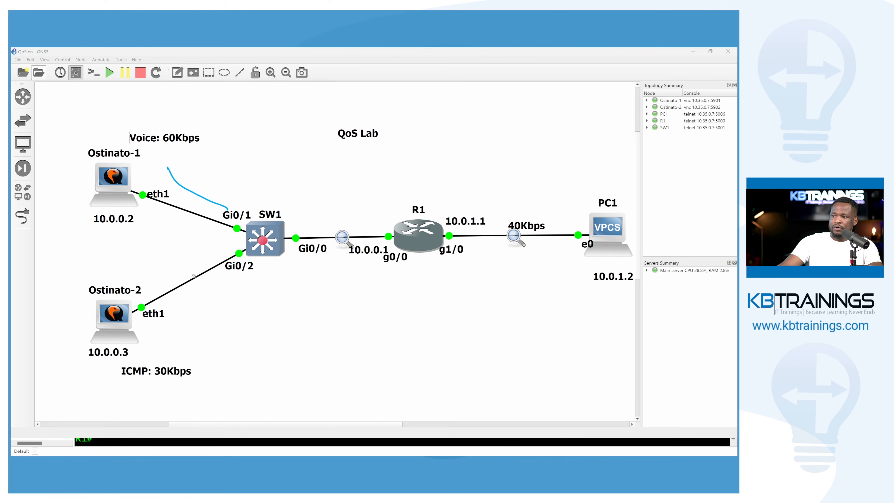
left_click_drag(179, 321, 262, 281)
left_click_drag(262, 281, 250, 298)
left_click_drag(230, 197, 225, 218)
left_click_drag(321, 224, 372, 225)
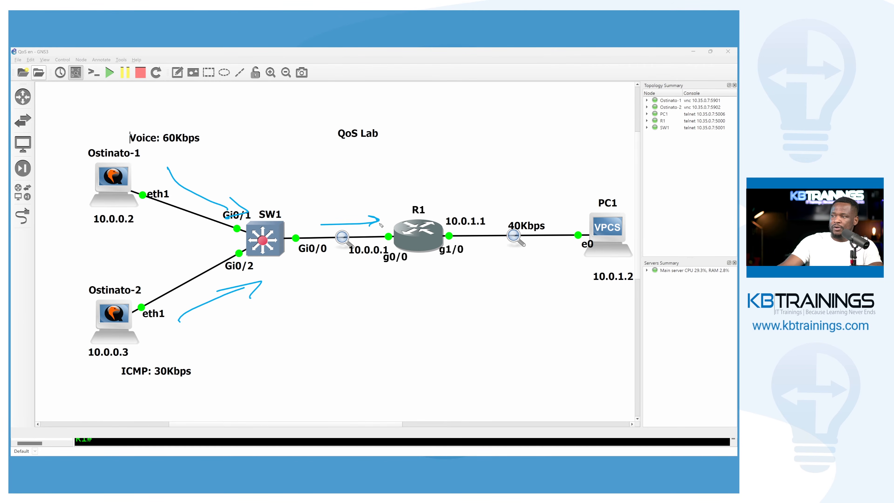
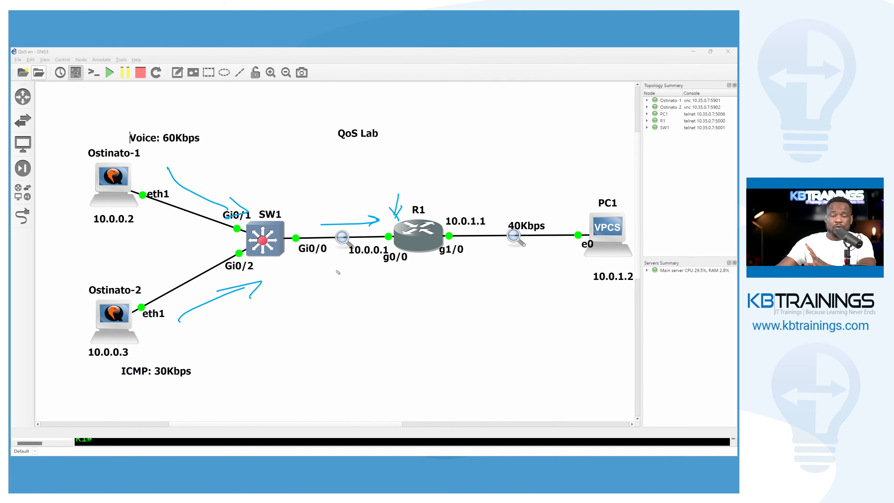
Step: Mark R1's g1/0 interface, circle g0/0, underline the ICMP label near Ostinato-2 and draw a freehand arrow from it toward R1
left_click_drag(454, 222, 458, 219)
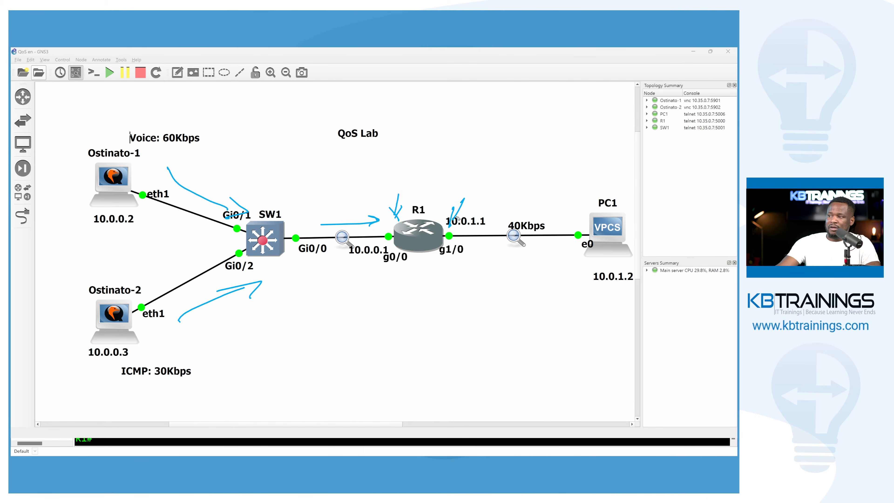
left_click_drag(398, 228, 399, 223)
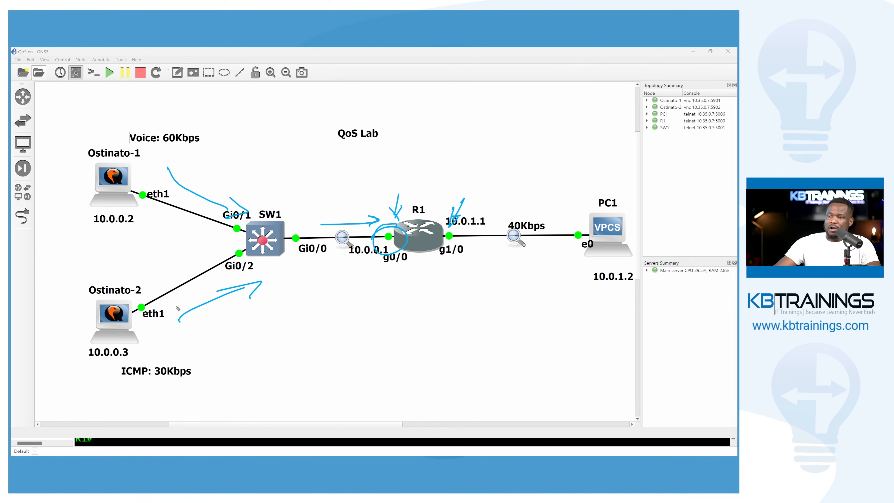
left_click_drag(139, 368, 170, 354)
left_click_drag(117, 383, 158, 383)
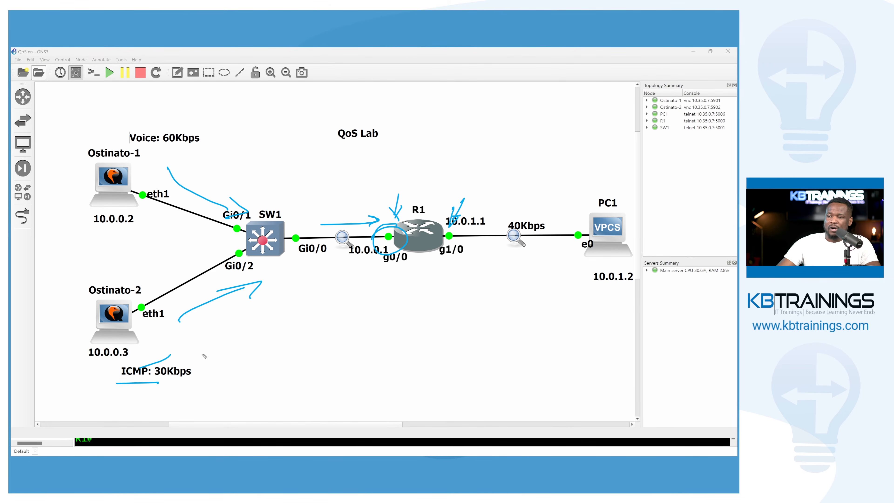
mouse_move(222, 358)
left_mouse_down()
mouse_move(344, 290)
mouse_move(347, 299)
left_mouse_up()
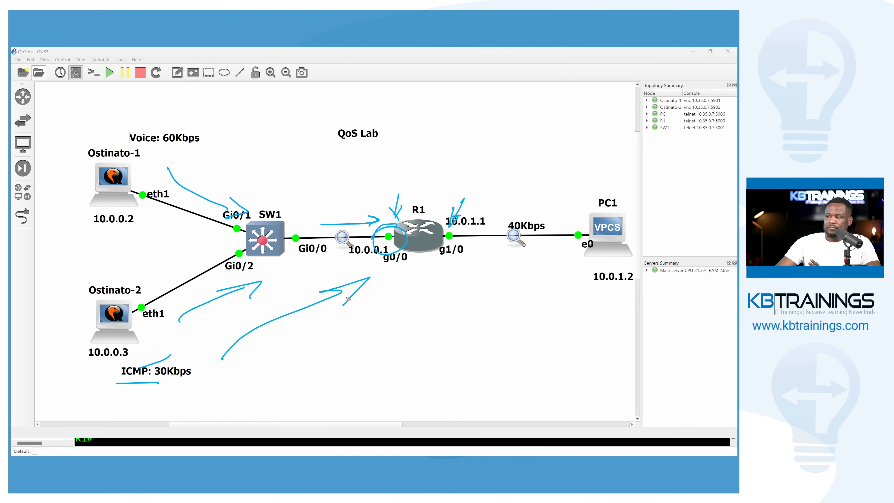
Step: Handwrite a double-underlined CS0 below R1 and draw an arrow from R1 toward PC1, clearing all annotations at the end
mouse_move(404, 288)
left_mouse_down()
mouse_move(390, 301)
mouse_move(407, 302)
left_mouse_up()
mouse_move(430, 286)
left_mouse_down()
mouse_move(411, 291)
mouse_move(408, 301)
left_mouse_up()
left_click_drag(447, 292, 444, 287)
left_click_drag(373, 319, 462, 306)
left_click_drag(377, 327, 455, 315)
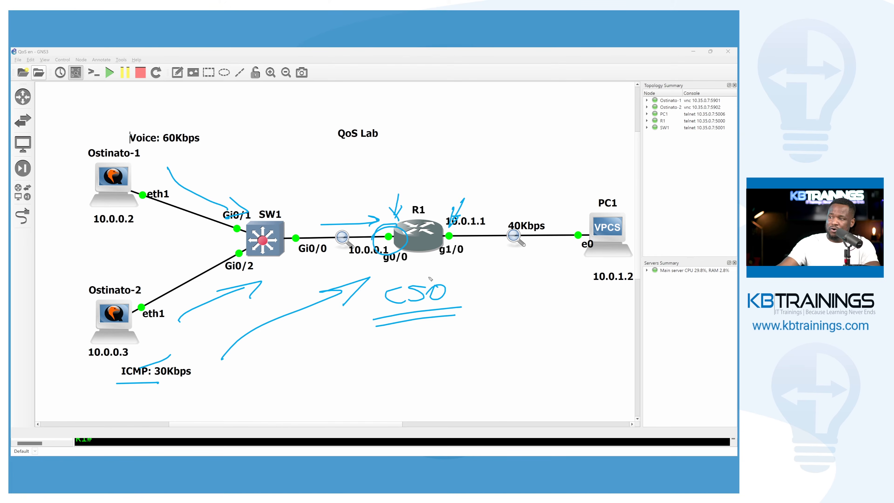
mouse_move(419, 262)
left_mouse_down()
mouse_move(501, 262)
mouse_move(486, 270)
left_mouse_up()
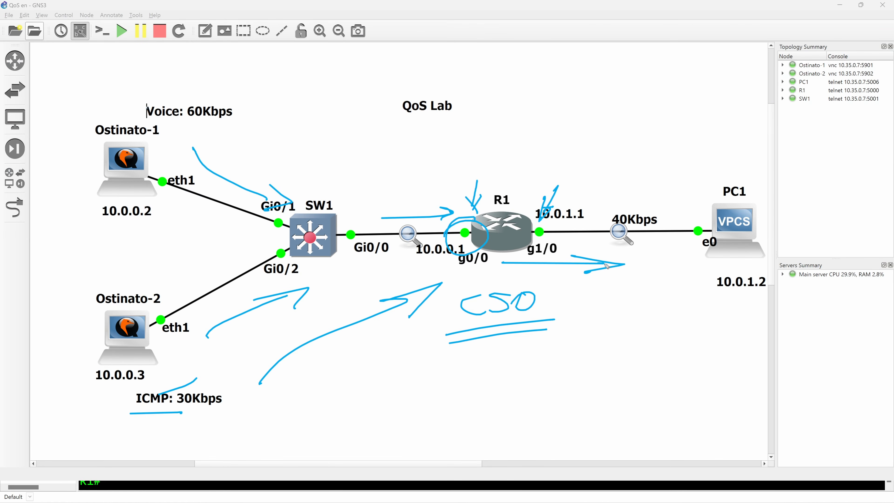
key("ctrl+shift+7")
Step: Switch to the SW1-to-R1 Wireshark capture, stop auto-scrolling and expand an ICMP echo request's IPv4 header to examine its DSCP value
key("alt+Tab")
key("alt+Tab")
key("alt+Tab")
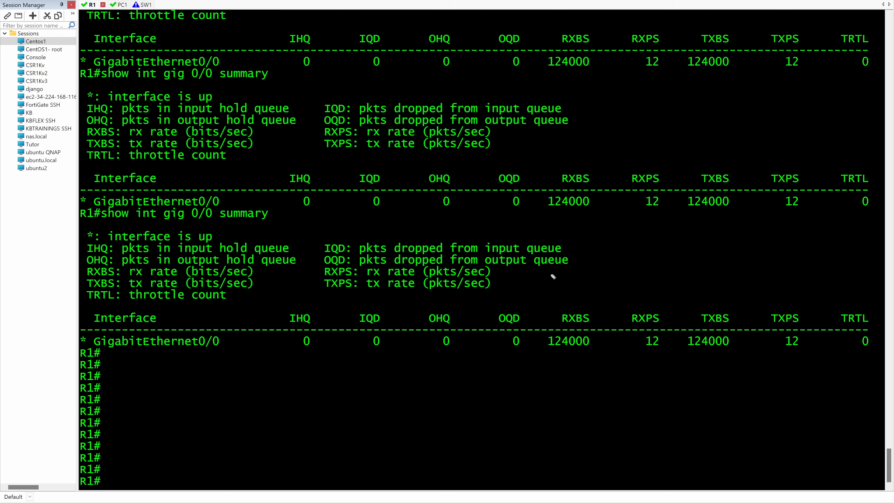
key("alt+Tab")
key("alt+Tab")
key("alt+Tab")
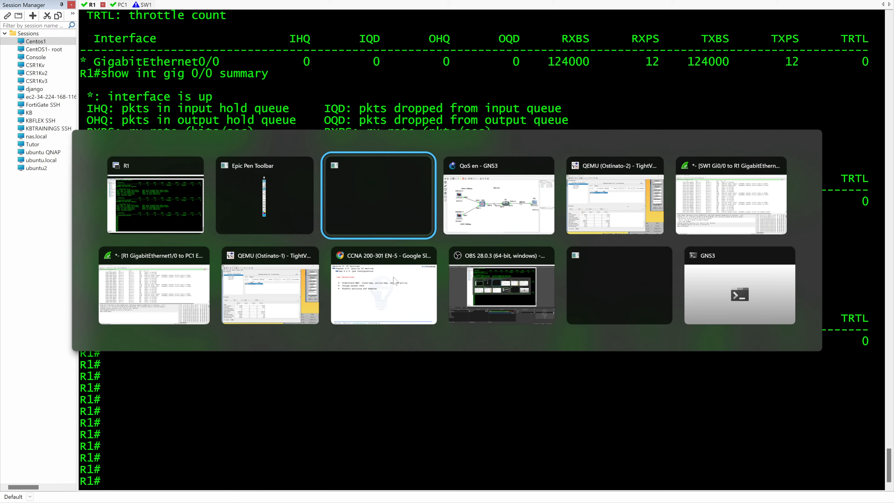
key("alt+Tab")
key("alt+Tab")
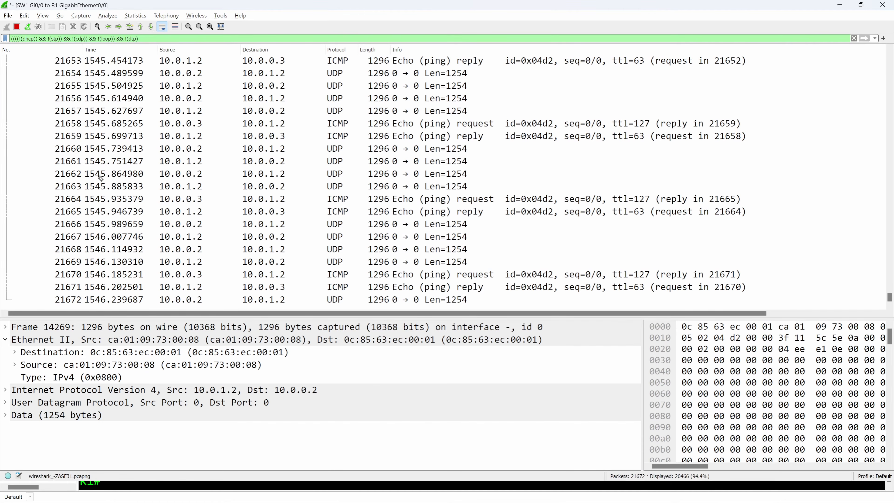
left_click(161, 27)
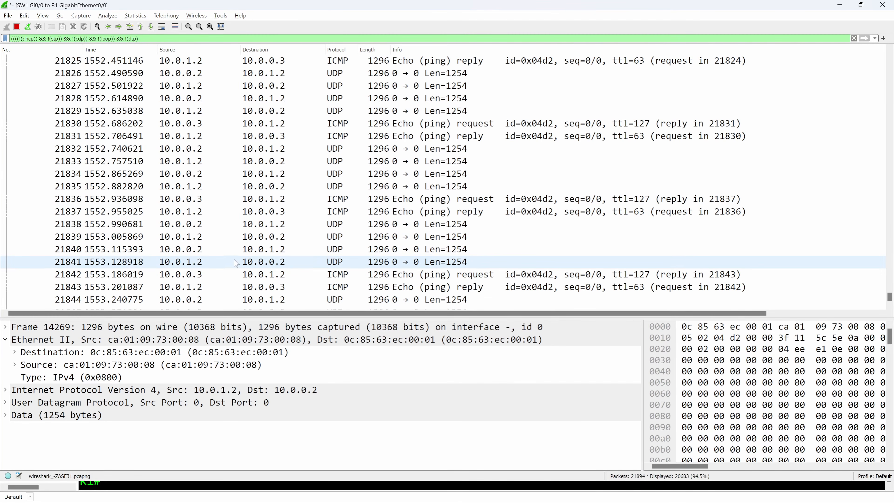
left_click(295, 276)
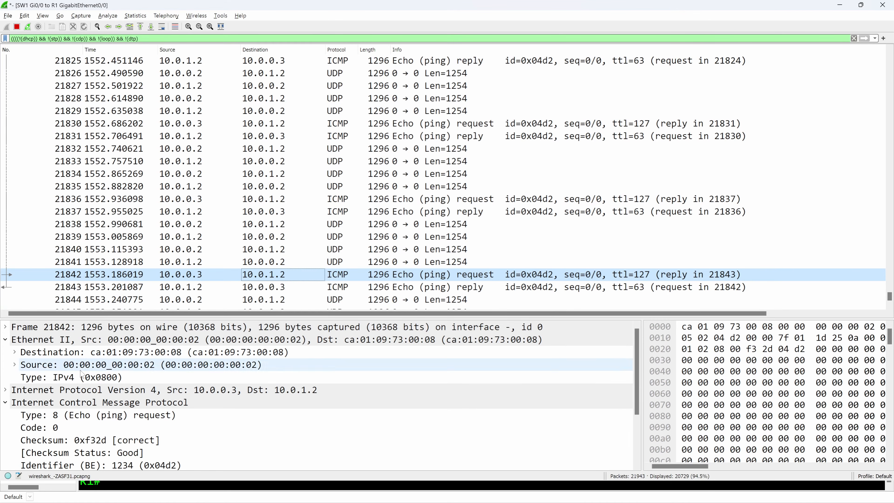
left_click(5, 391)
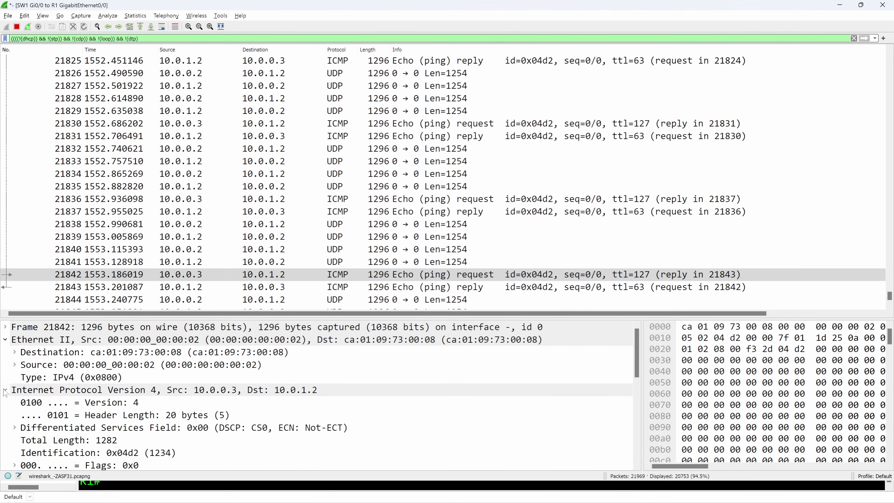
scroll(6, 393, "down", 1)
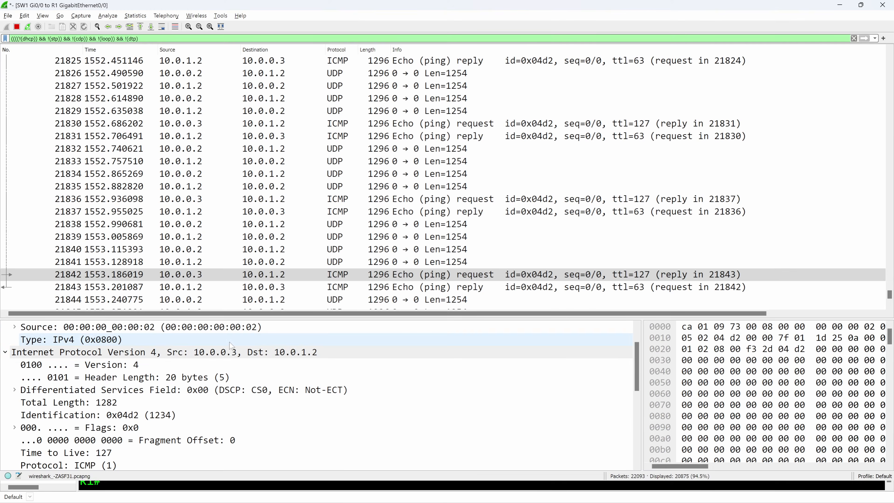
Step: Switch to the R1-to-PC1 Wireshark capture, stop auto-scrolling and expand an ICMP echo reply's Ethernet and IPv4 headers to examine its DSCP value
key("alt+Tab")
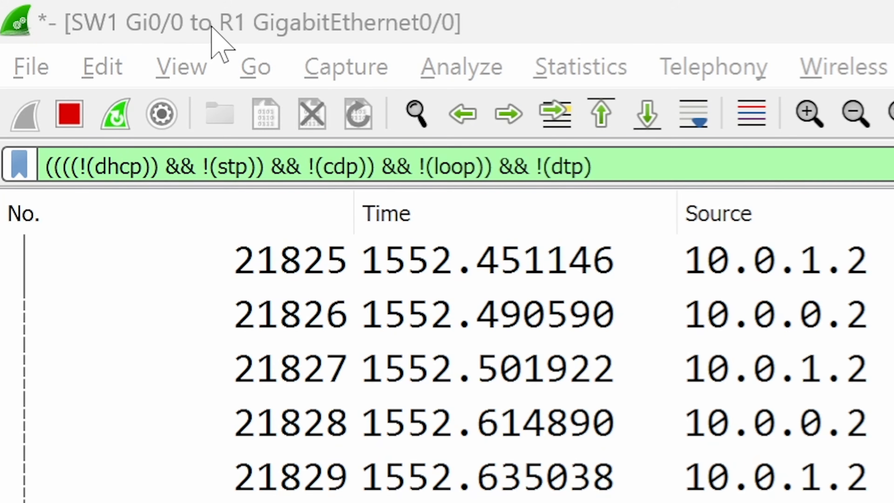
key("alt+Tab")
key("alt+Tab")
key("alt+Tab")
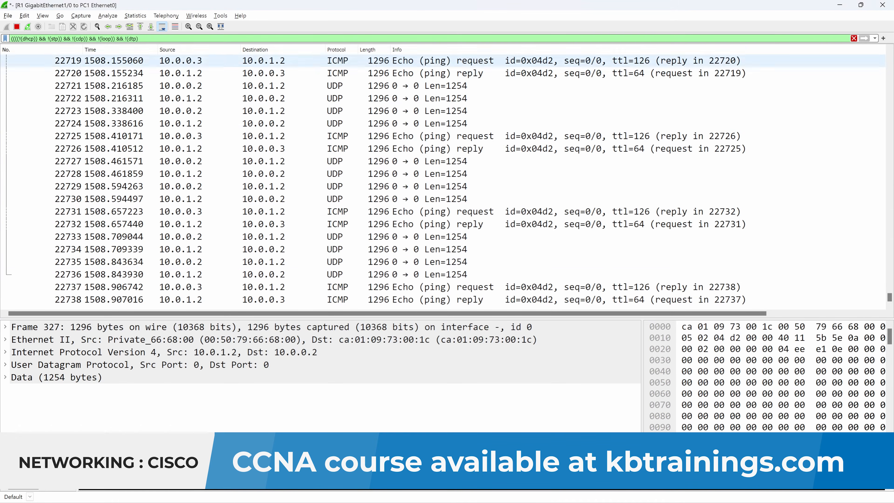
left_click(162, 26)
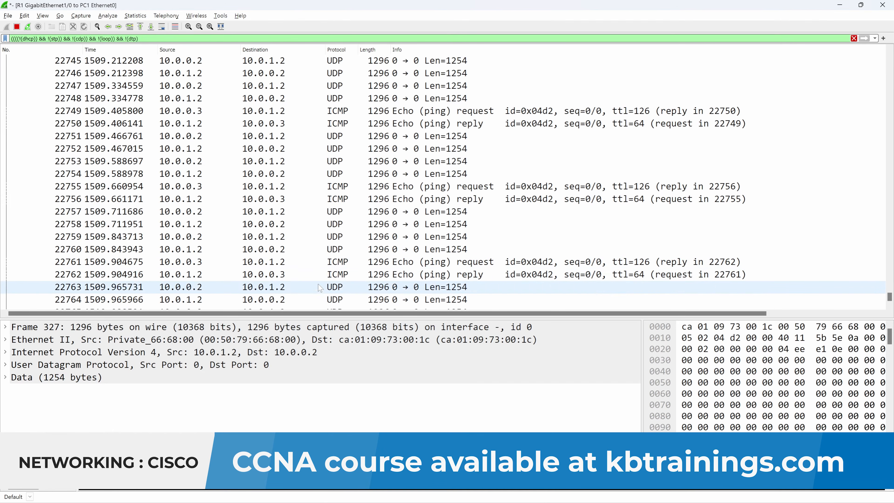
left_click(282, 274)
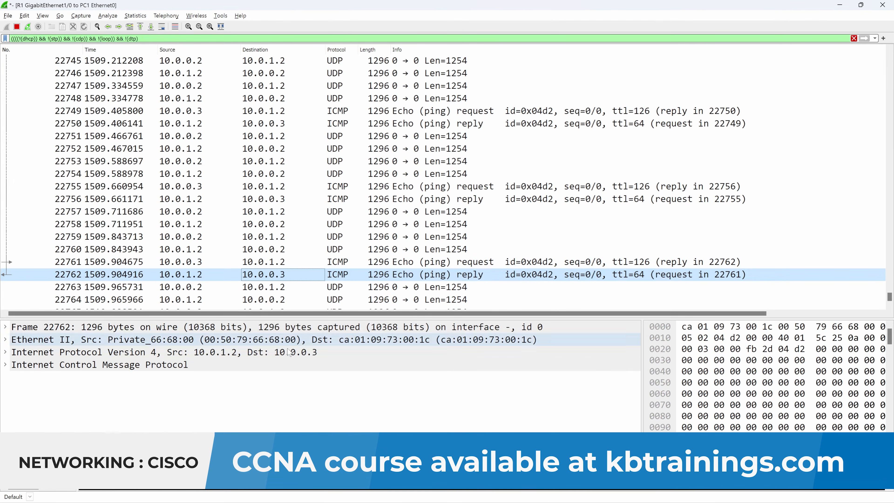
left_click(5, 339)
left_click(5, 391)
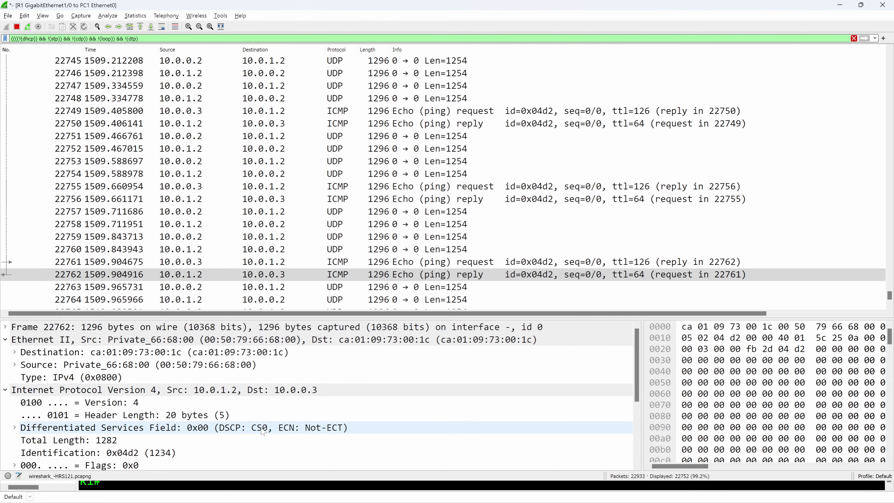
Step: Switch to R1's console and enter global configuration mode with conf t
key("alt+Tab")
key("alt+Tab")
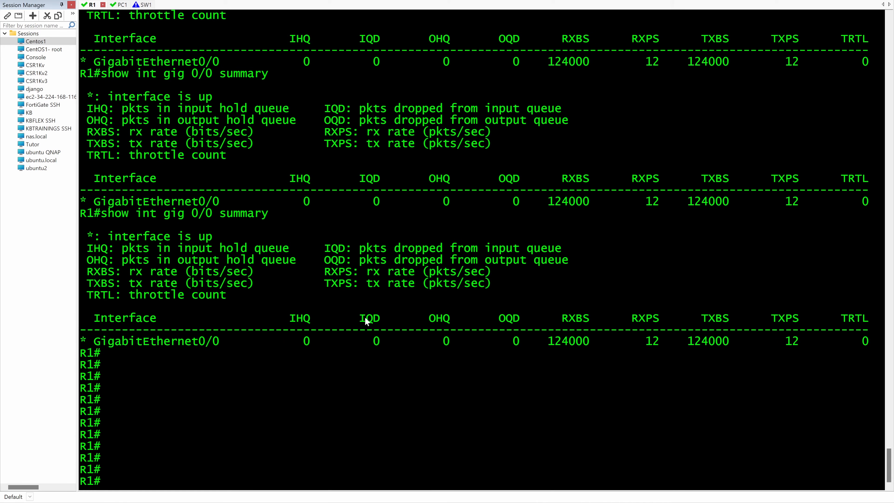
key("Return")
key("Return")
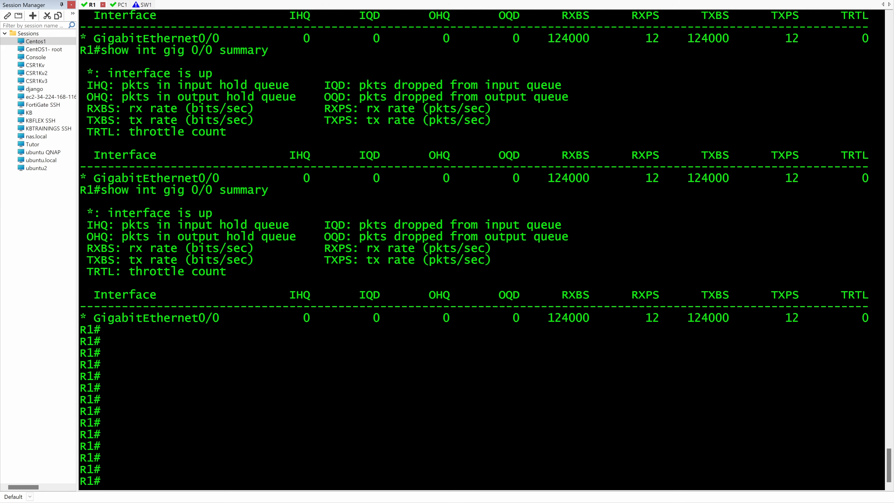
key("Return")
key("Return")
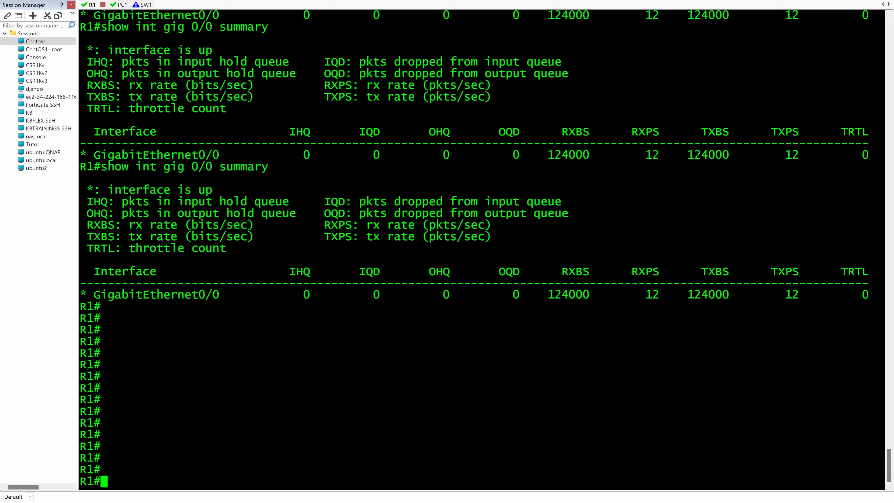
key("Return")
key("Return")
type("conf")
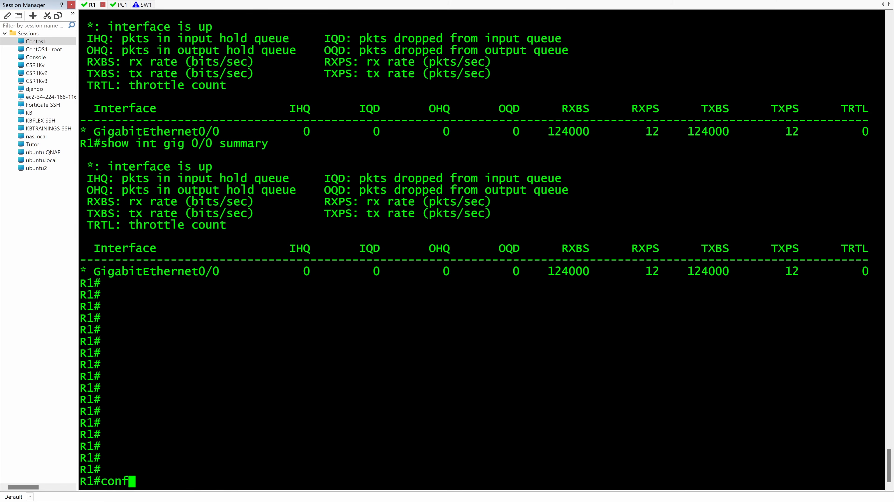
type(" t")
key("Return")
key("Return")
key("Return")
key("Return")
key("Return")
key("Return")
key("Return")
key("Return")
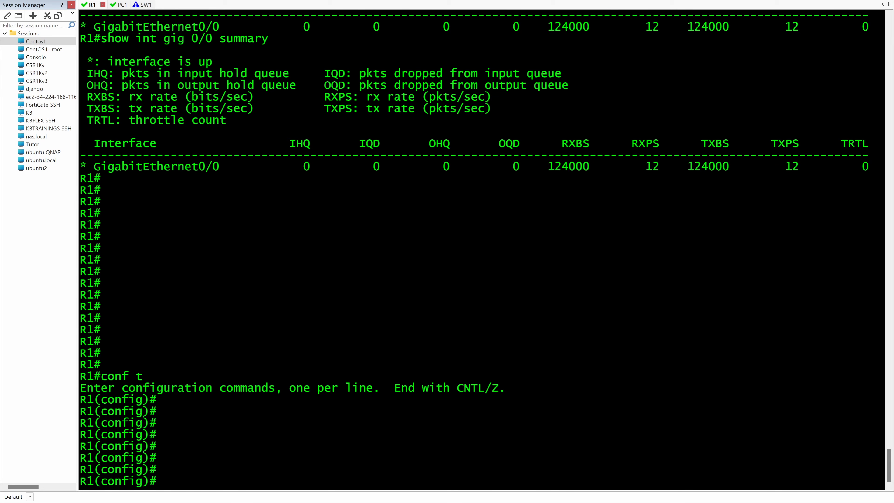
Step: Begin a class-map command in R1's global configuration mode and list its available options with ?
type("class")
key("Tab")
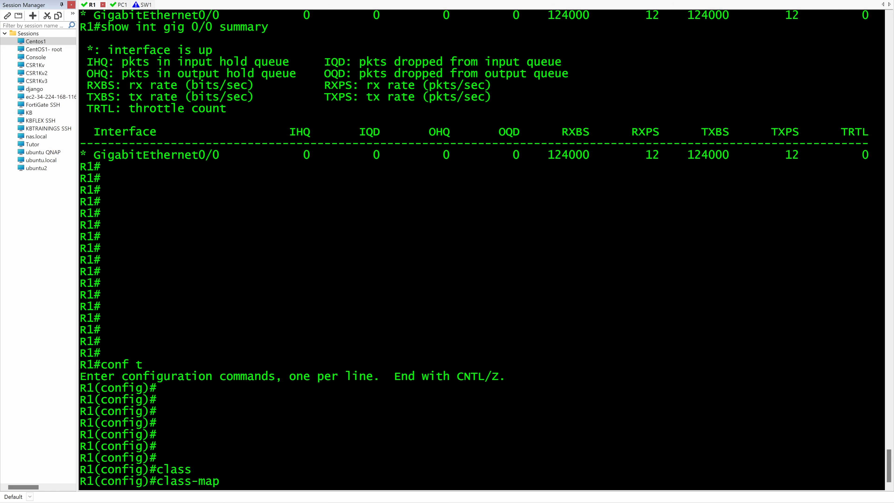
type("ICMP")
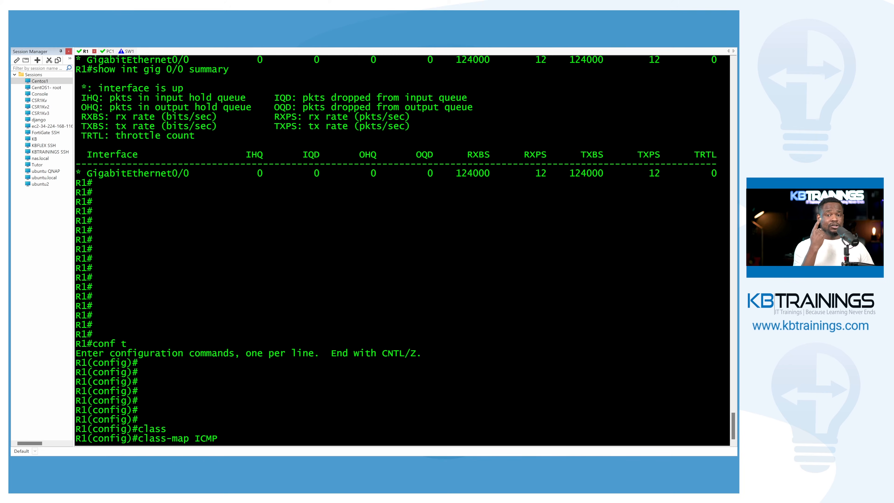
key("BackSpace")
key("BackSpace")
key("BackSpace")
key("BackSpace")
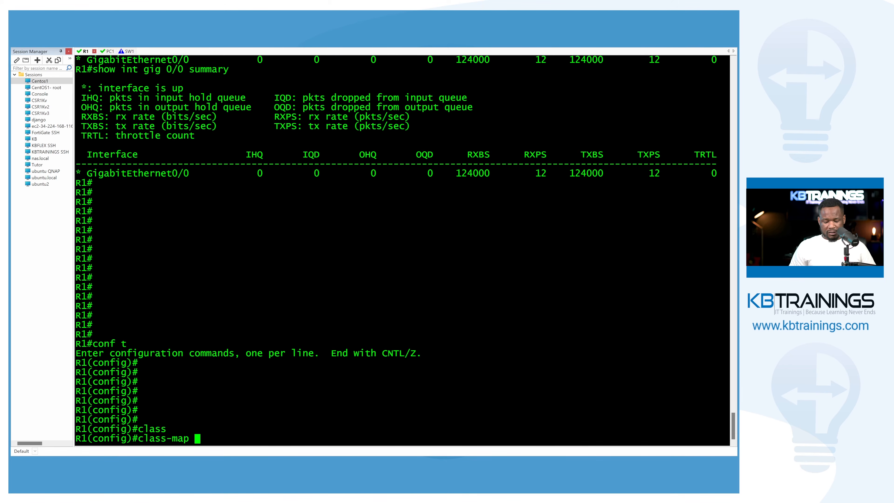
type("?")
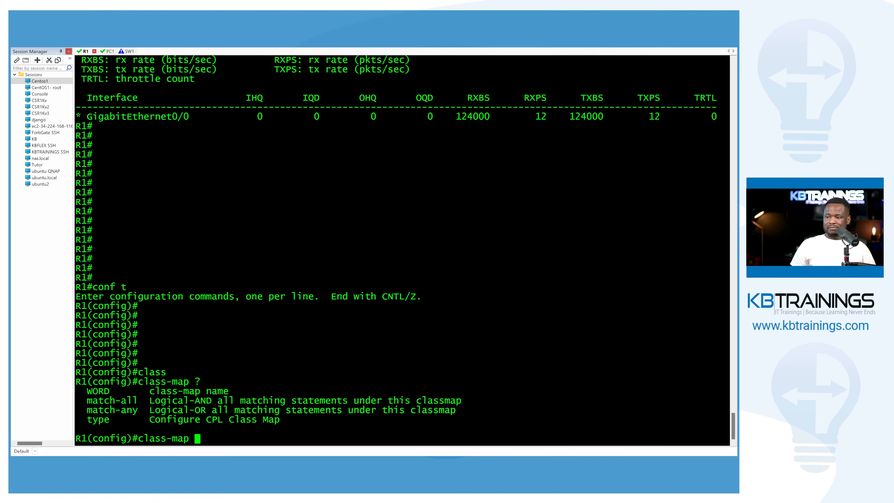
Step: Compare the match-all and match-any class-map options, and create a class map named ICMP without specifying either
left_click_drag(82, 400, 138, 402)
left_click_drag(82, 410, 140, 418)
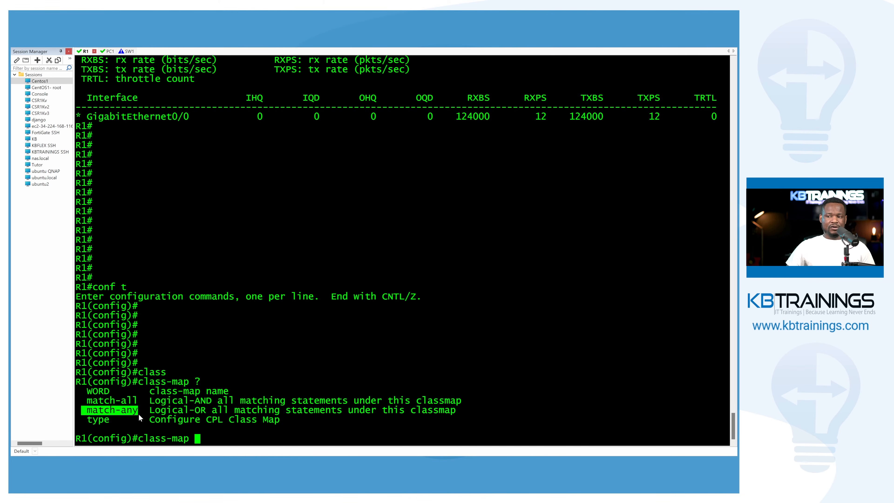
left_click_drag(83, 401, 138, 401)
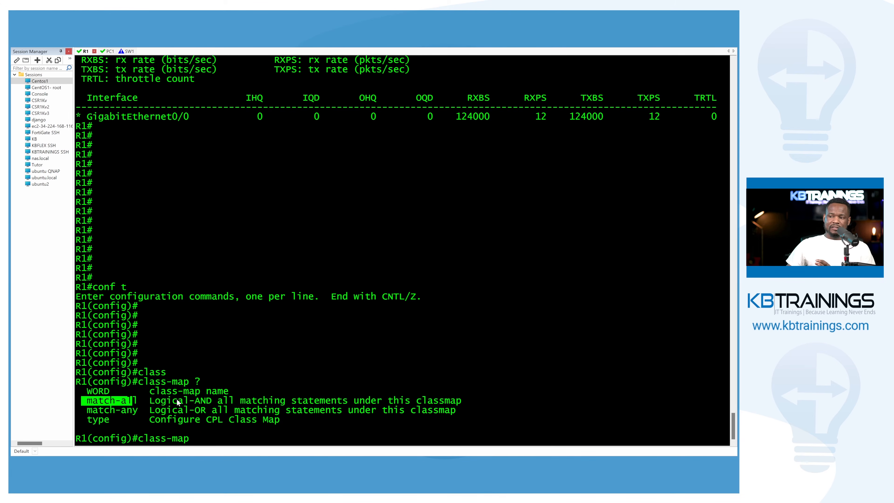
left_click_drag(194, 401, 209, 406)
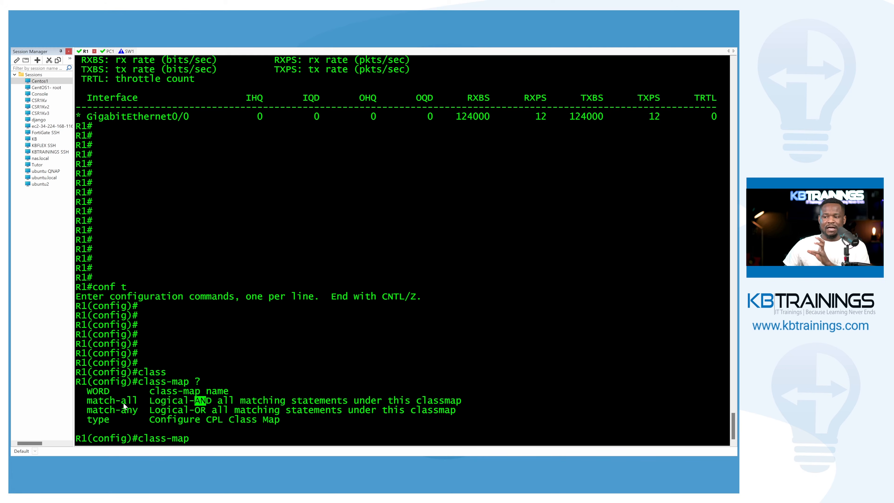
left_click_drag(139, 403, 90, 403)
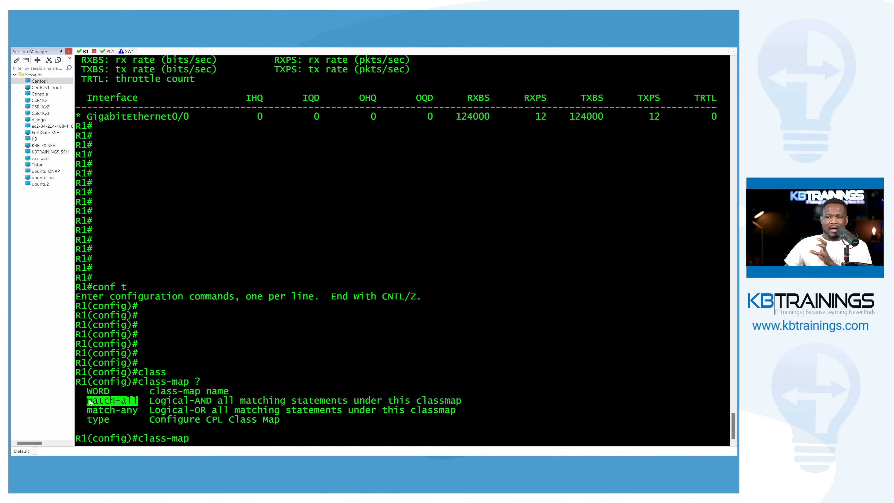
left_click_drag(190, 411, 206, 410)
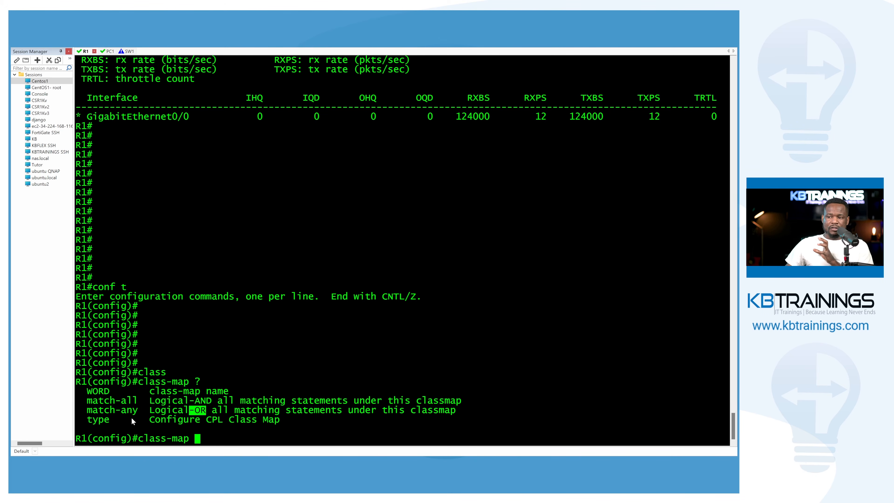
left_click_drag(88, 411, 138, 411)
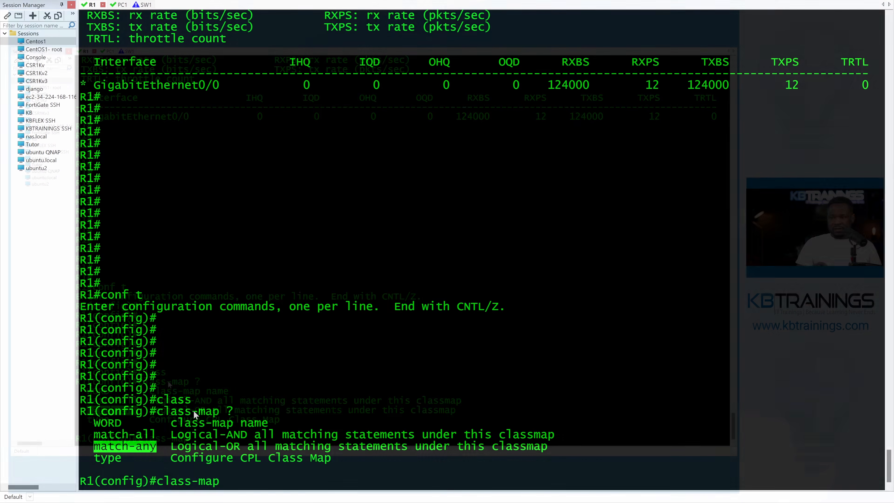
type("ICMP")
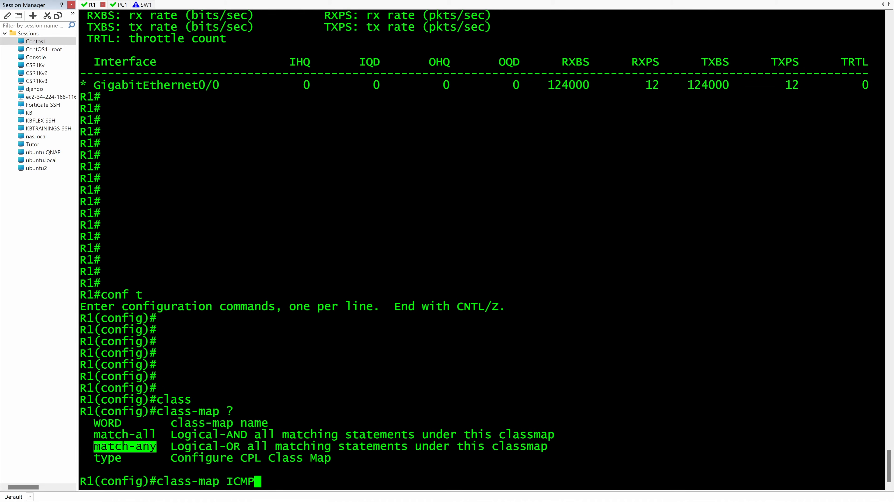
key("Return")
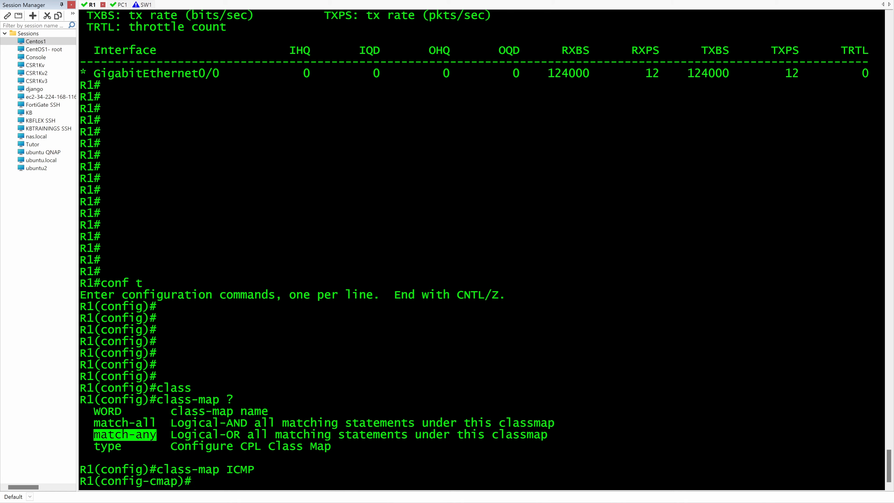
Step: List the match criteria available for the ICMP class map and configure it to match protocol icmp
type("matc")
key("Tab")
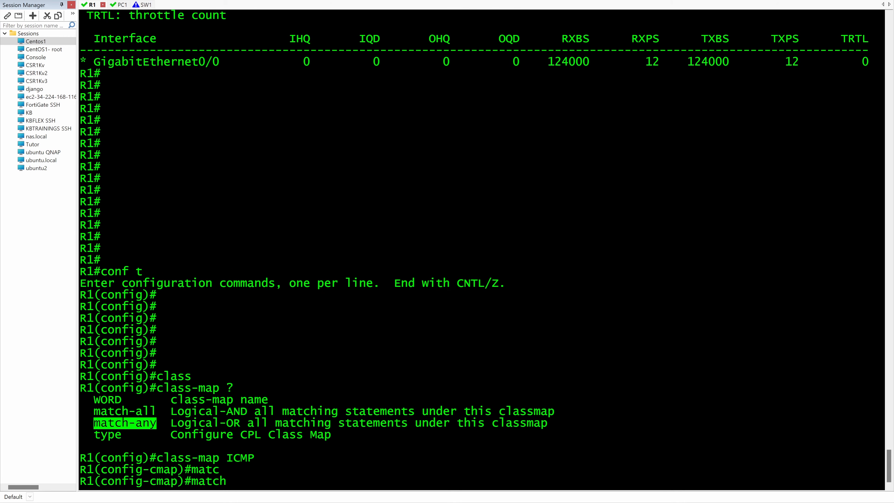
type("?")
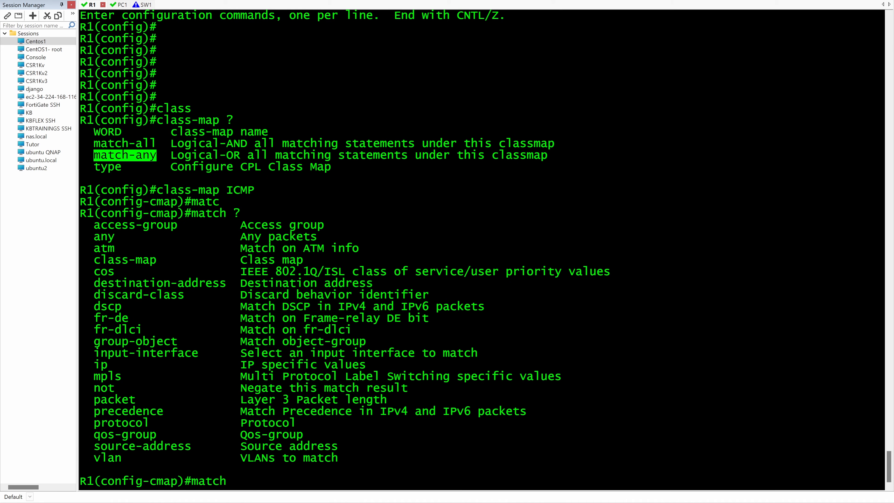
type("pro")
key("Tab")
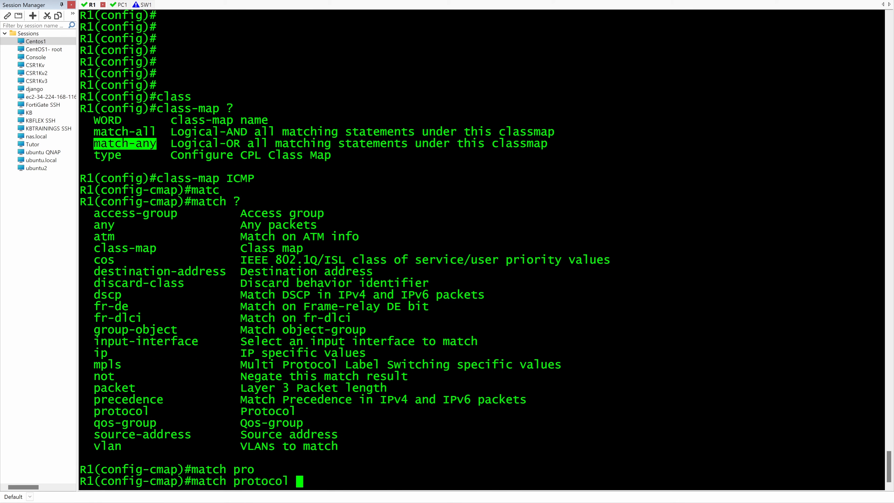
type("icm")
key("Tab")
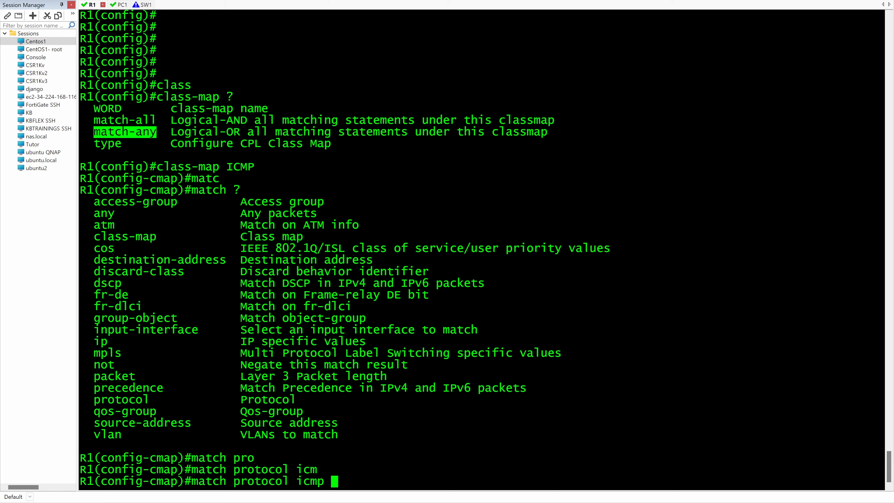
key("Return")
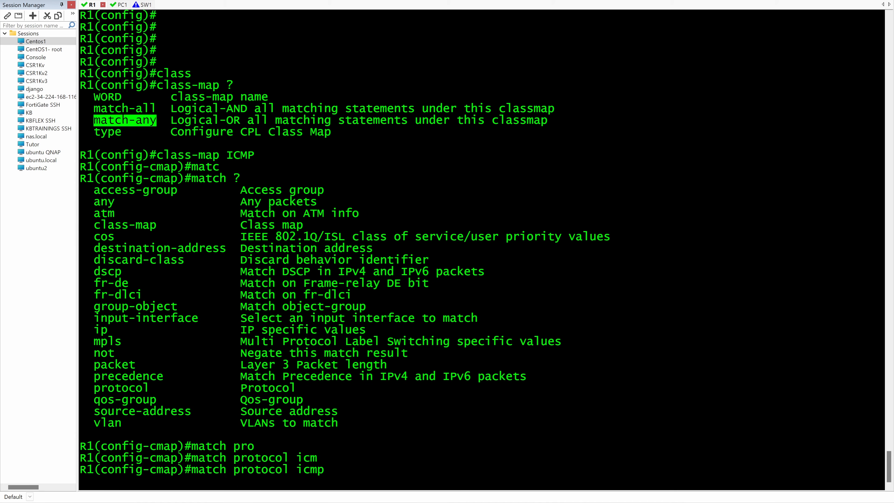
key("Return")
key("Return")
key("Return")
key("Return")
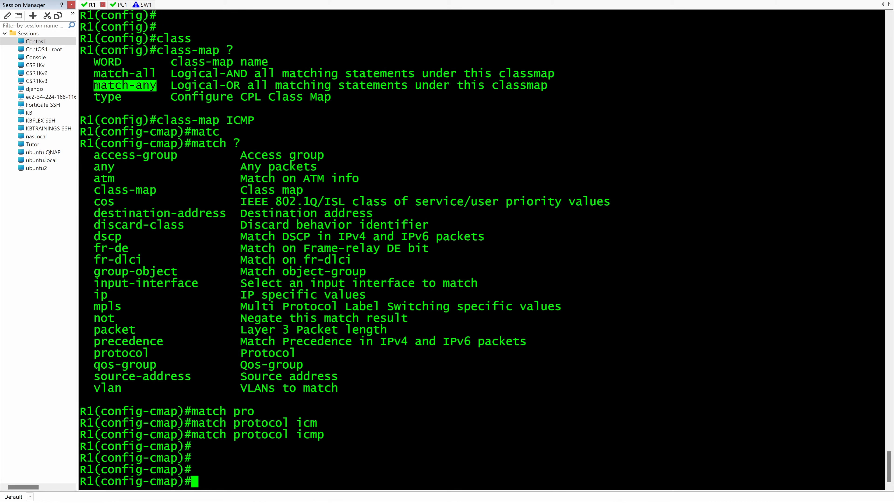
Step: Display R1's class maps with do show class-map and examine the match type and criteria of ICMP and class-default
type("do show cla")
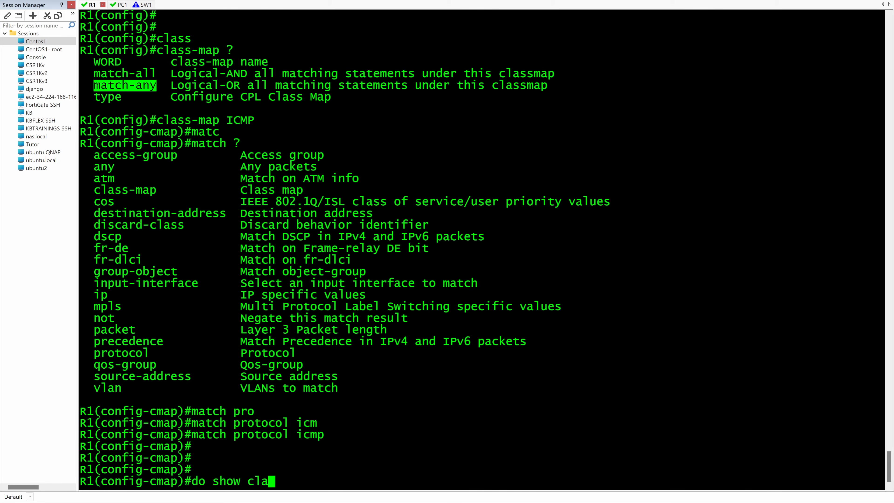
type("ss-map")
key("Return")
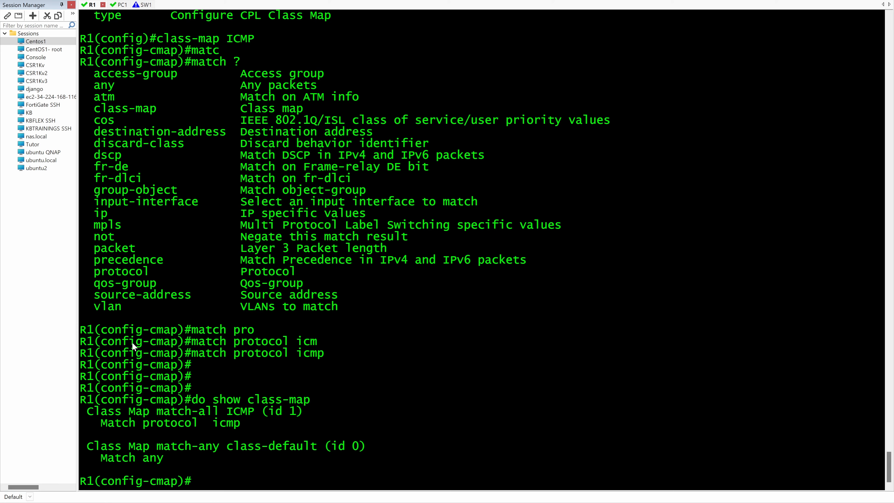
double_click(247, 412)
left_click(172, 419)
left_click_drag(159, 419, 219, 421)
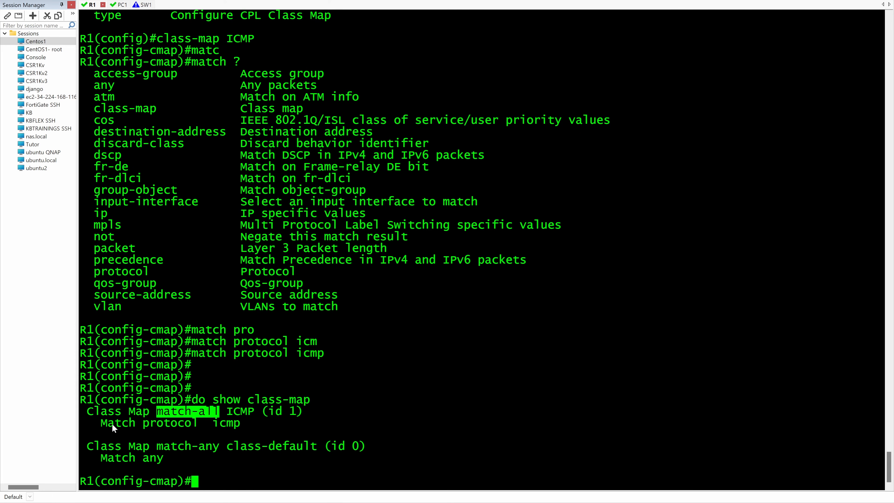
left_click_drag(101, 424, 205, 426)
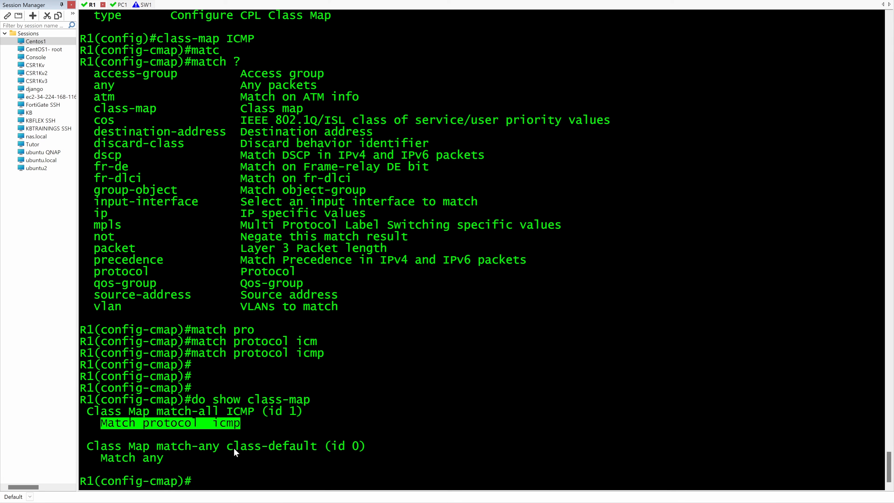
left_click_drag(234, 447, 310, 447)
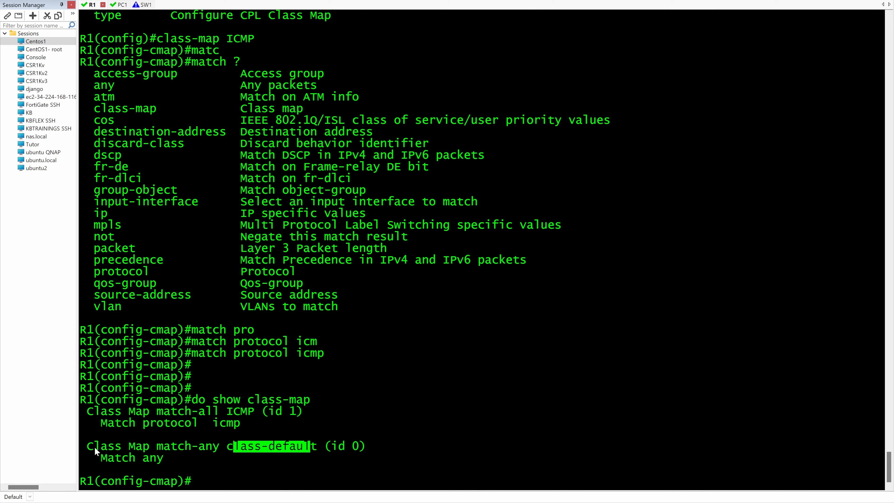
left_click_drag(93, 447, 145, 459)
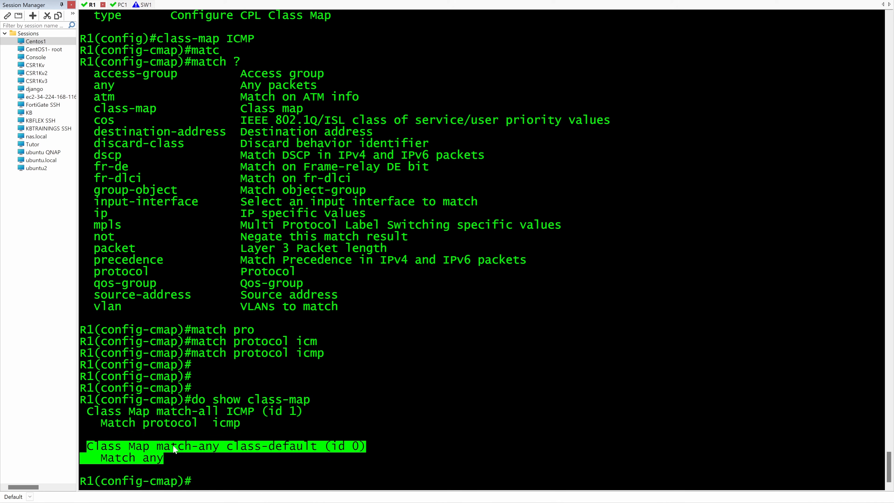
key("Return")
key("Return")
key("Return")
key("Return")
key("Return")
key("Return")
key("Return")
key("Return")
key("Return")
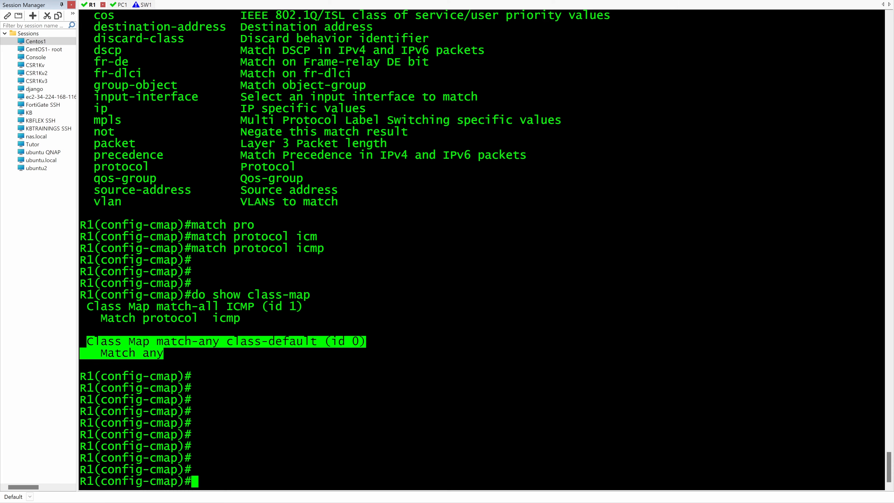
Step: Exit class-map configuration and create a policy map named ICMP in global configuration mode
type("poli")
key("Tab")
type("cy")
key("Tab")
type("exit")
key("Return")
type("poli")
key("Tab")
type("cy-map ICMP")
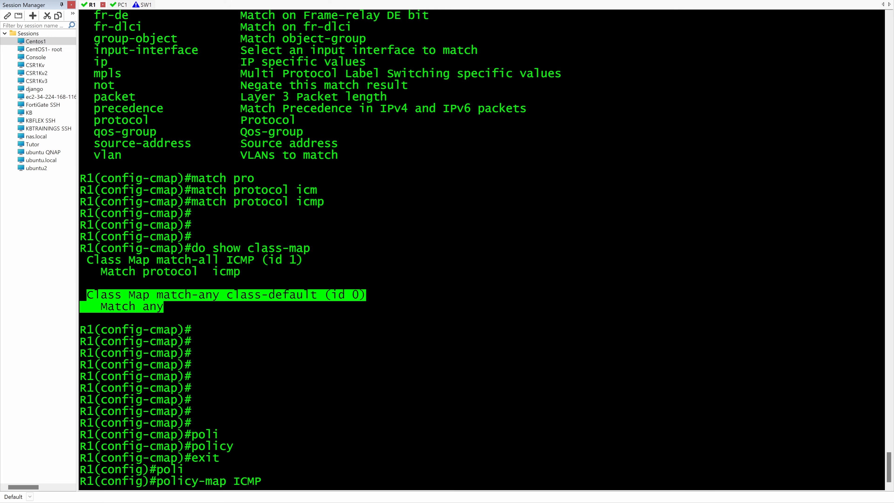
key("Return")
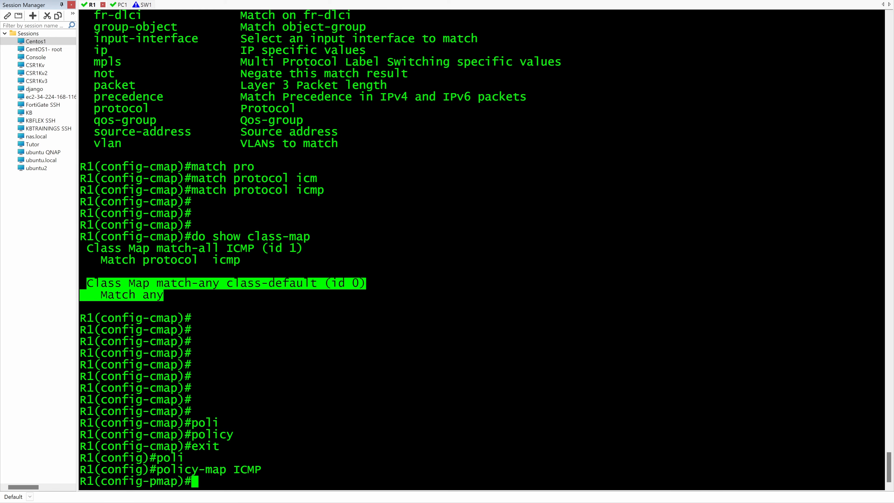
Step: Add the class ICMP to the ICMP policy map
type("clas")
key("Tab")
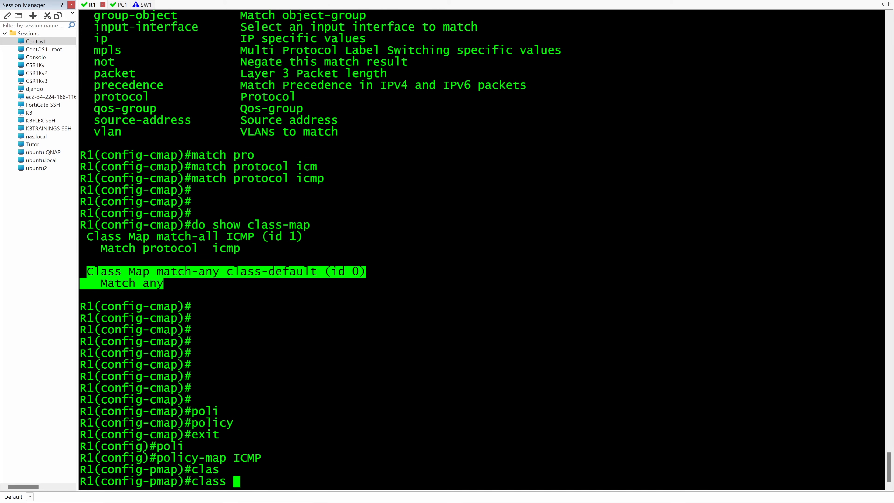
type("ICMP")
key("Return")
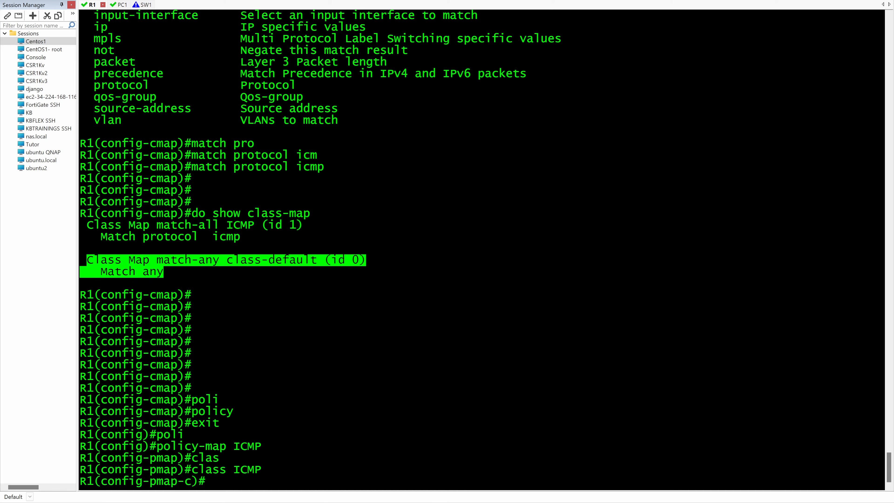
Step: List the DSCP values available to the set command and set the ICMP class's DSCP marking to cs6
type("set")
key("Tab")
type("dscp ")
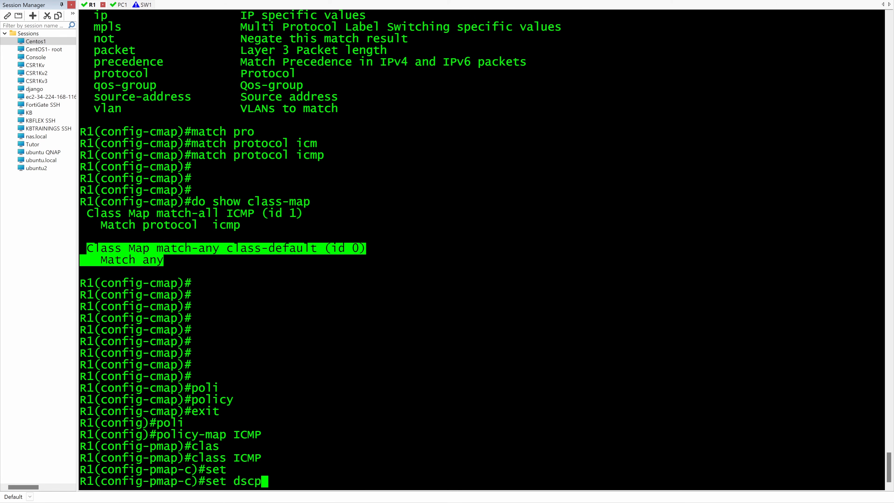
type("?")
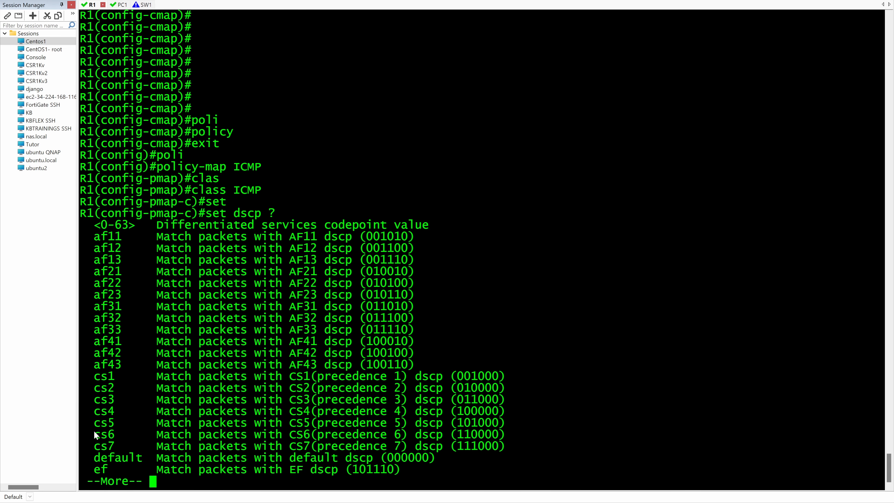
left_click_drag(95, 438, 114, 442)
right_click(113, 439)
key("Left")
type("c")
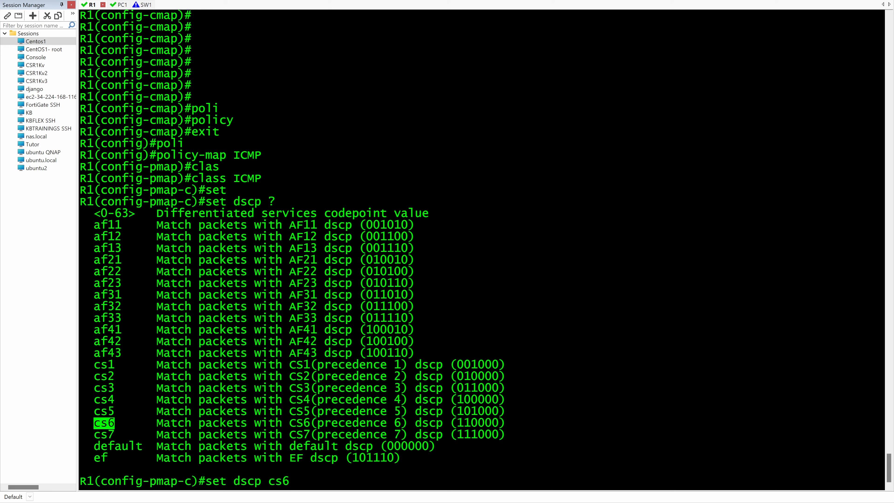
key("Return")
key("Return")
key("Return")
key("Return")
key("Return")
key("Return")
key("Return")
key("Return")
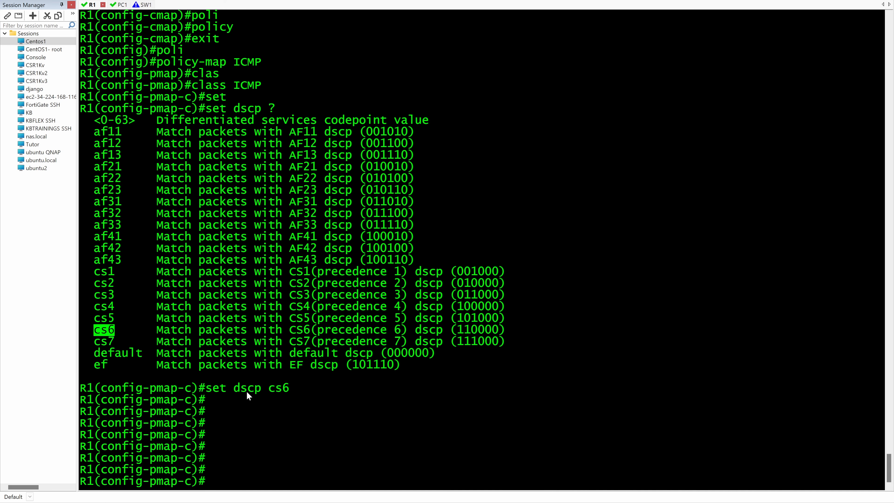
Step: Remove the cs6 marking from the ICMP class with no set dscp cs6
left_click_drag(264, 390, 289, 390)
key("ctrl+c")
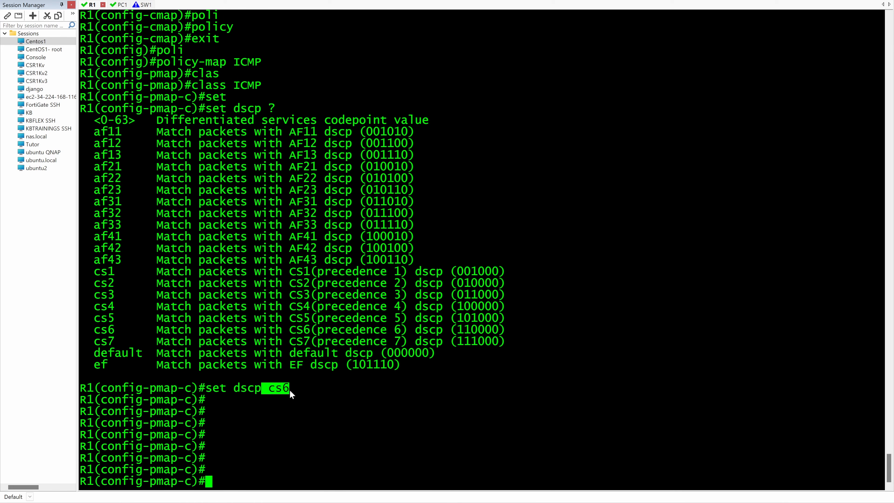
type("set dscp")
right_click(260, 389)
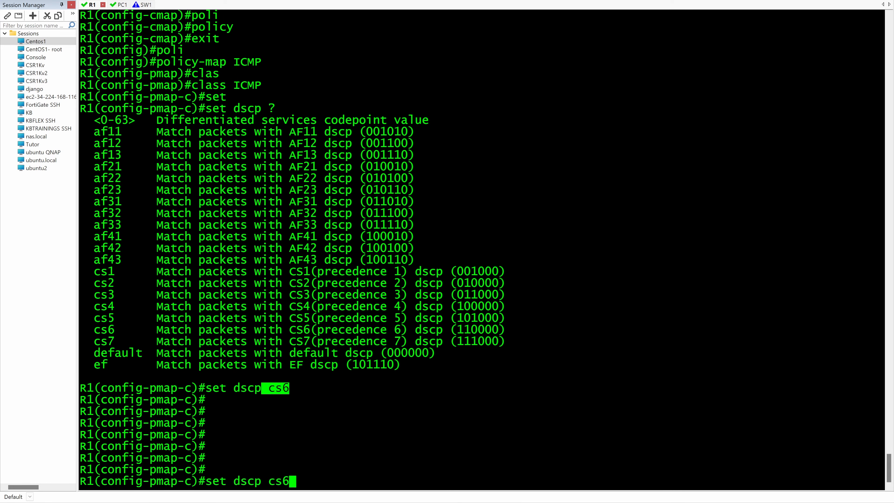
key("Left")
key("Left")
key("Left")
key("Left")
key("Left")
key("Left")
key("Left")
key("Left")
key("Left")
key("Left")
key("Left")
type("no")
key("Return")
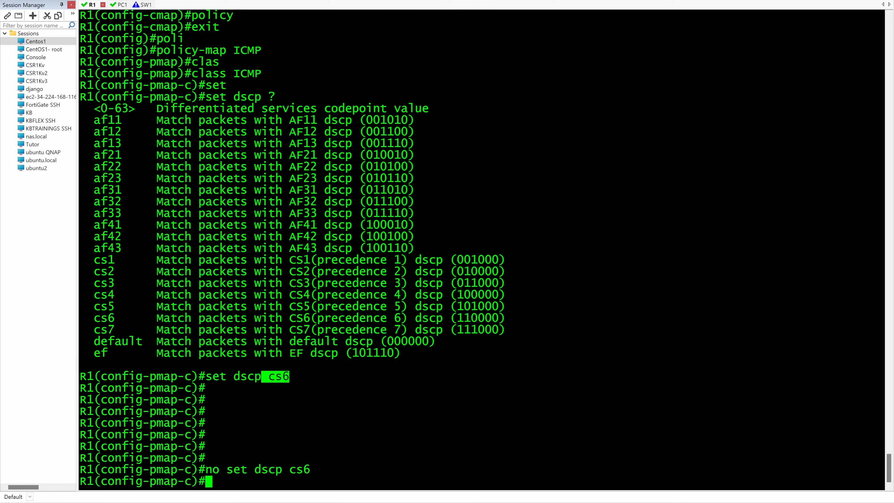
Step: Set the ICMP class's DSCP marking to af11 and return to privileged EXEC mode with end
left_click_drag(93, 120, 119, 124)
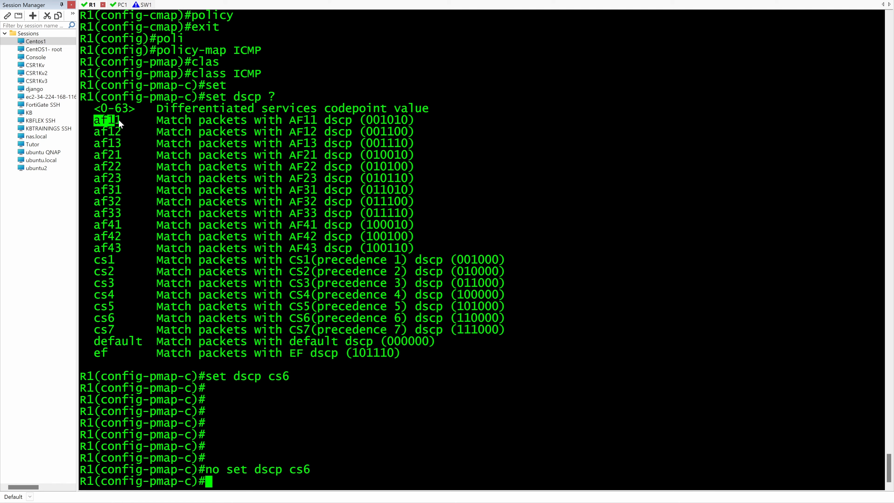
key("Up")
key("Up")
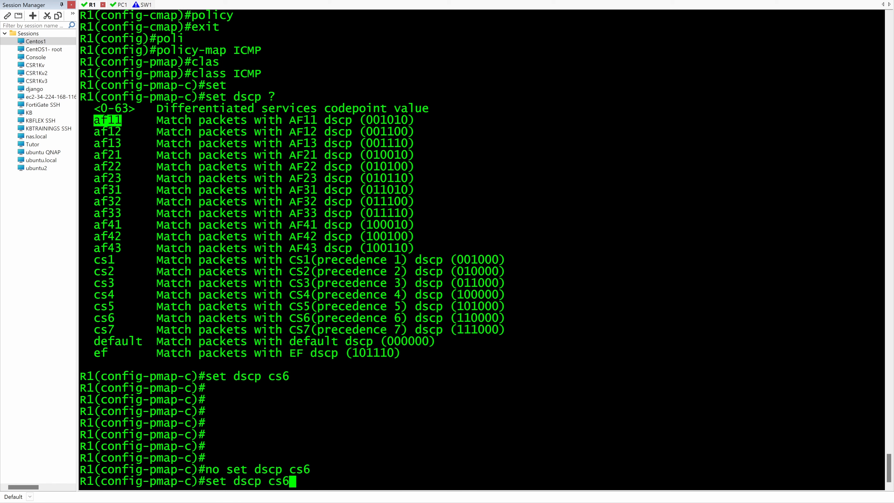
key("BackSpace")
key("BackSpace")
key("BackSpace")
right_click(478, 138)
key("Return")
key("Return")
key("Return")
key("Return")
key("Return")
key("Return")
key("Return")
key("Return")
key("Return")
type("en")
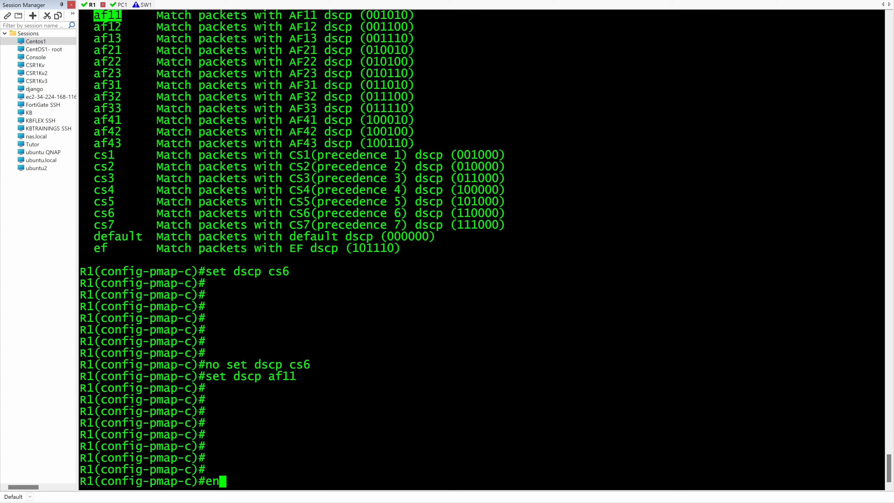
type("d")
key("Return")
key("Return")
key("Return")
key("Return")
Step: Run show policy-map and examine the class and DSCP action inside the ICMP policy map
type("show")
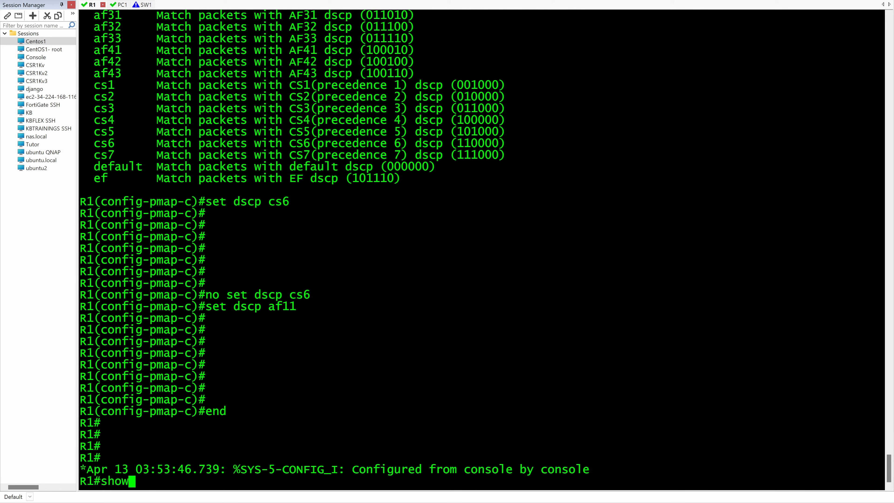
type(" poli")
key("Tab")
type("map")
key("Return")
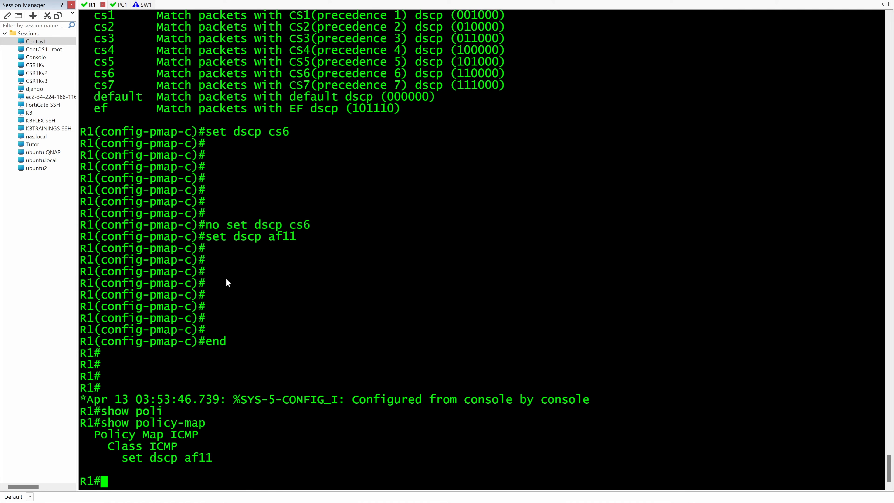
left_click_drag(109, 447, 176, 447)
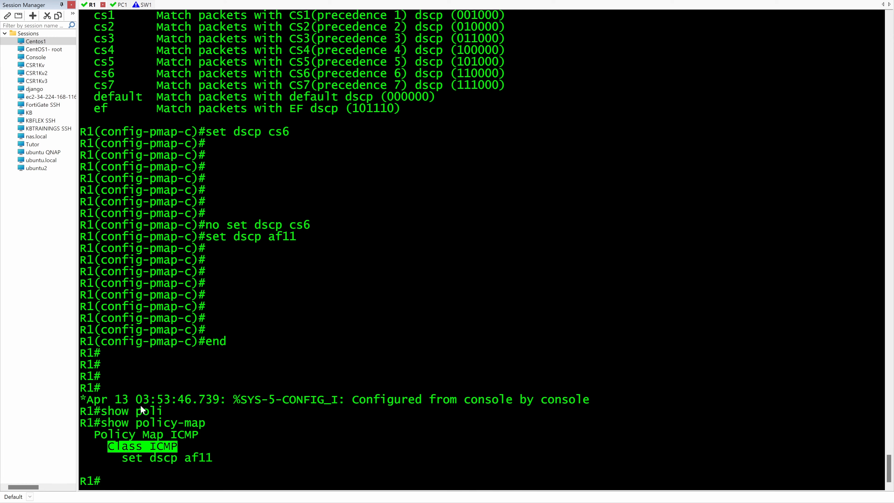
left_click_drag(206, 459, 125, 462)
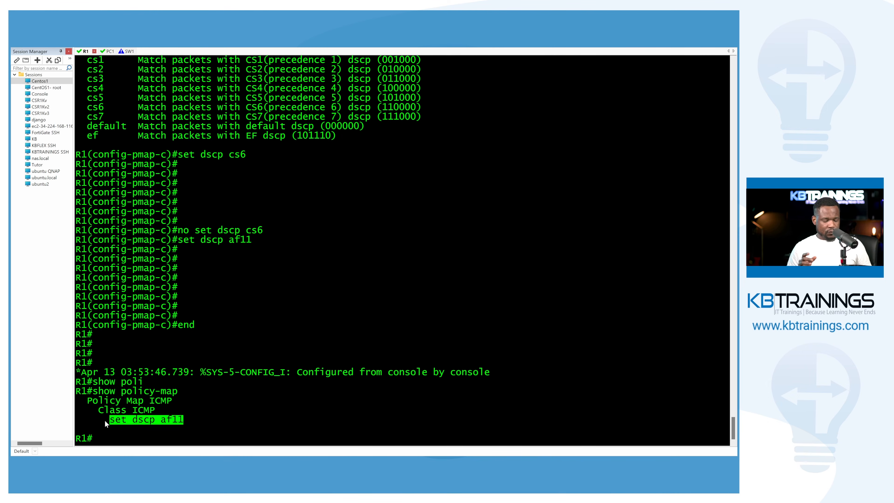
Step: Switch to the GNS3 topology and examine R1's interfaces and the links connected to them
key("alt+Tab")
key("alt+Tab")
key("alt+Tab")
key("alt+Tab")
key("alt+Tab")
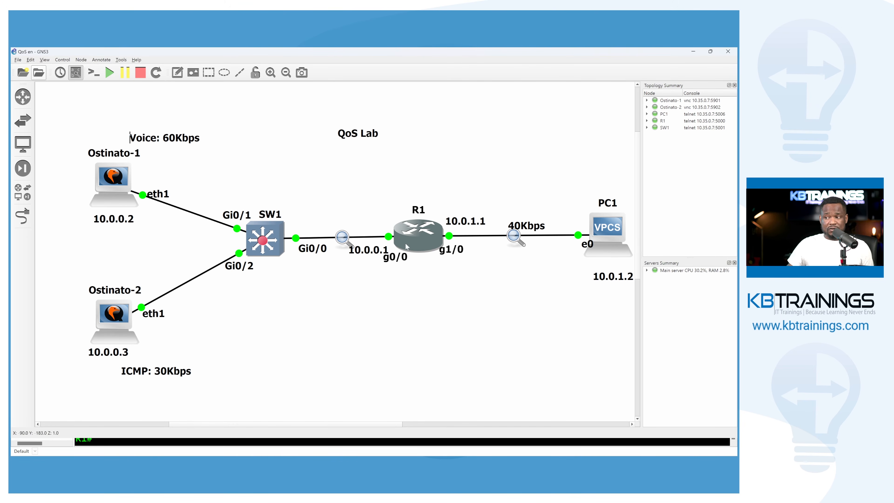
Step: Switch back to R1's console, enter global configuration mode with conf t and open interface gig 0/0 for configuration
key("alt+Tab")
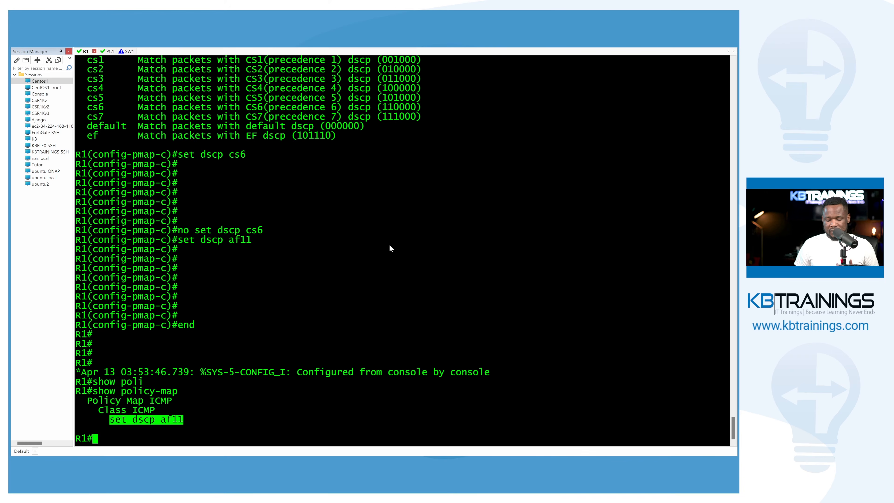
key("Return")
key("Return")
type("conf t")
key("Return")
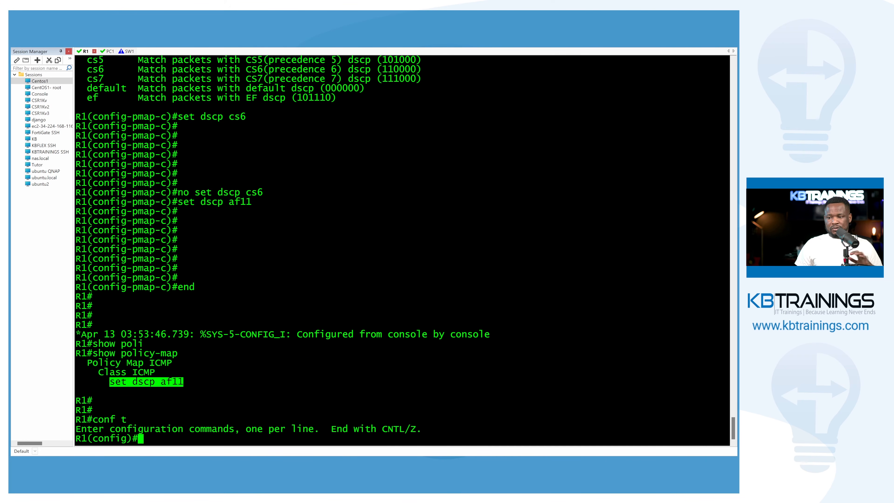
type("int gig ")
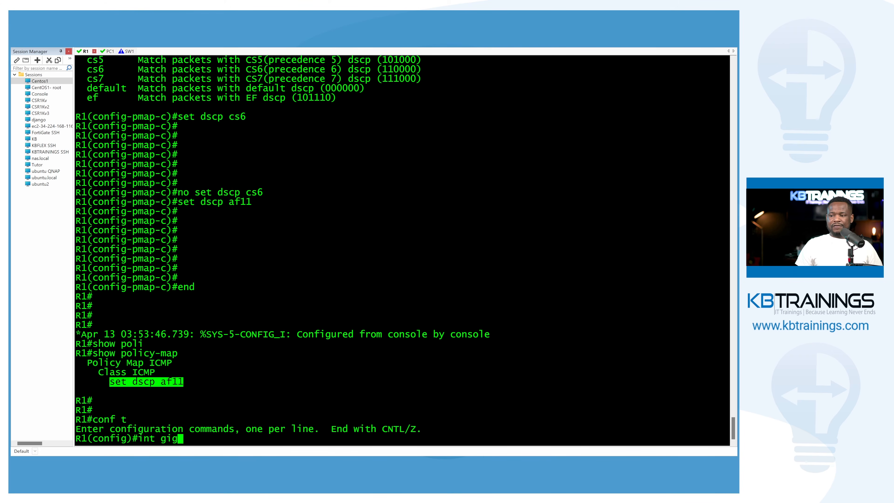
type("0/0")
key("Return")
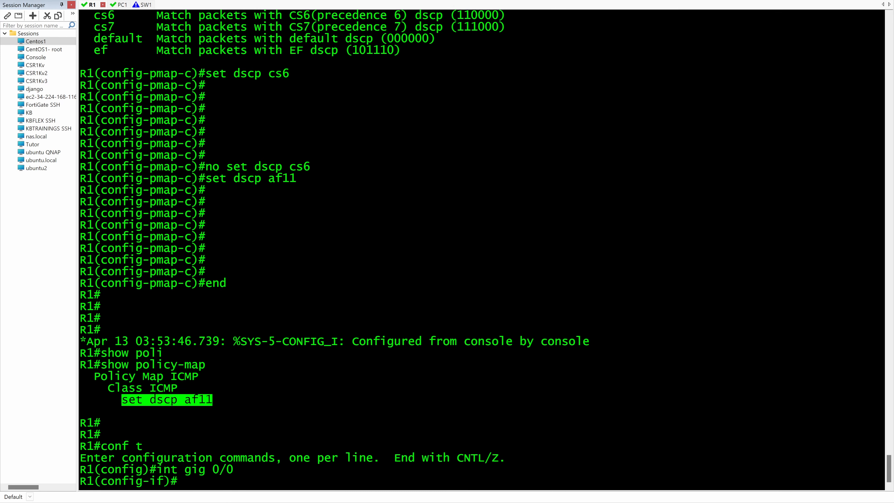
Step: Apply the ICMP policy map inbound on the interface with service-policy input ICMP, checking the available options along the way
type("serv")
key("Tab")
type("?")
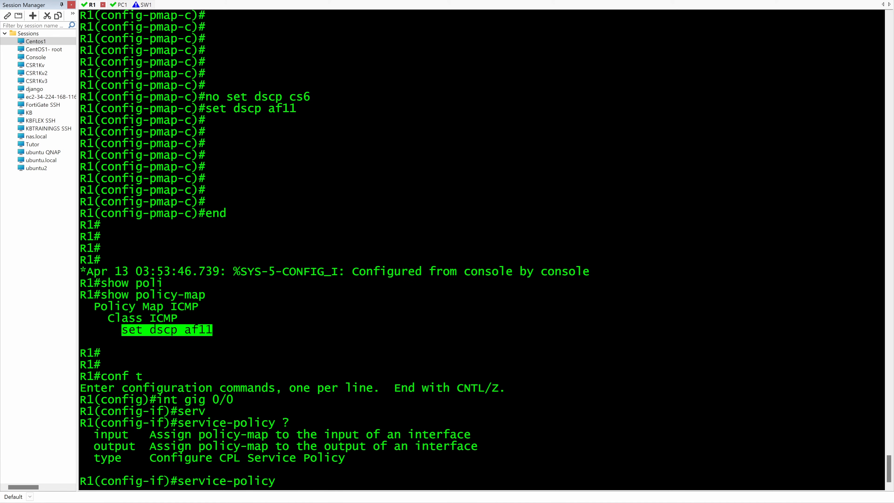
type("in")
key("Tab")
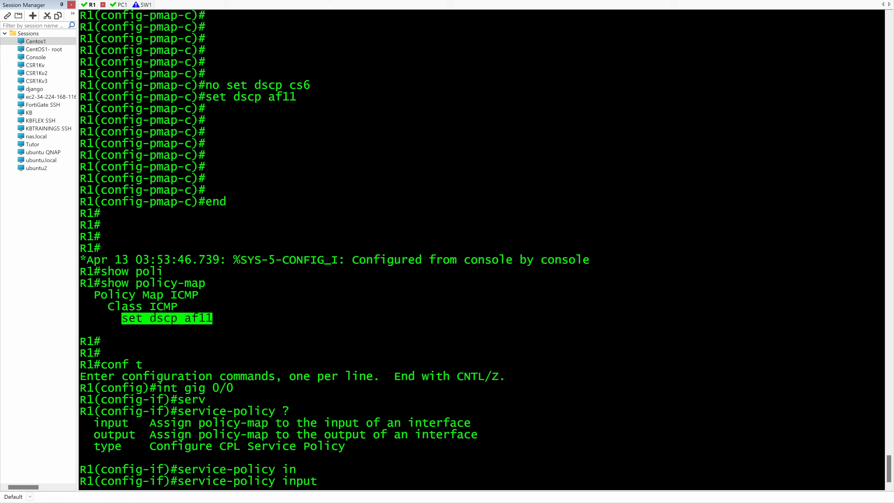
type("?")
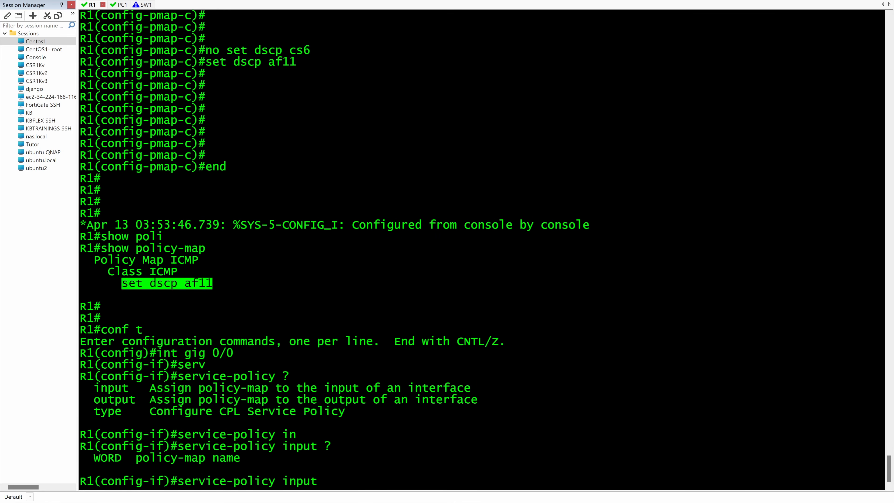
type("ICMP ?")
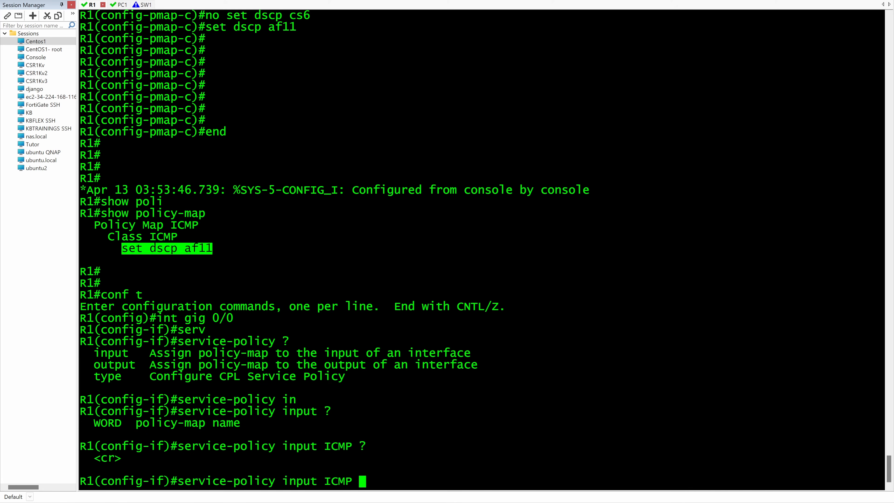
key("Return")
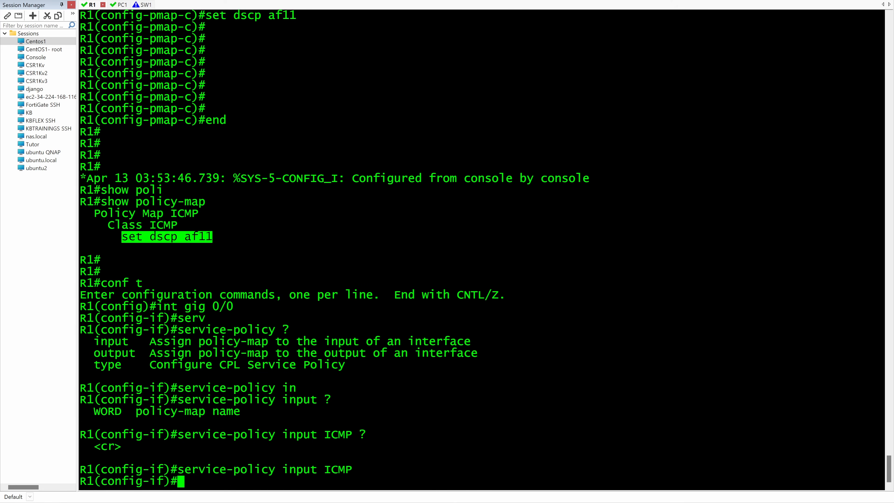
Step: Switch to the Wireshark capture of R1 GigabitEthernet1/0 to PC1 and examine the DSCP field of a recent ICMP request and a UDP packet
key("alt+Tab")
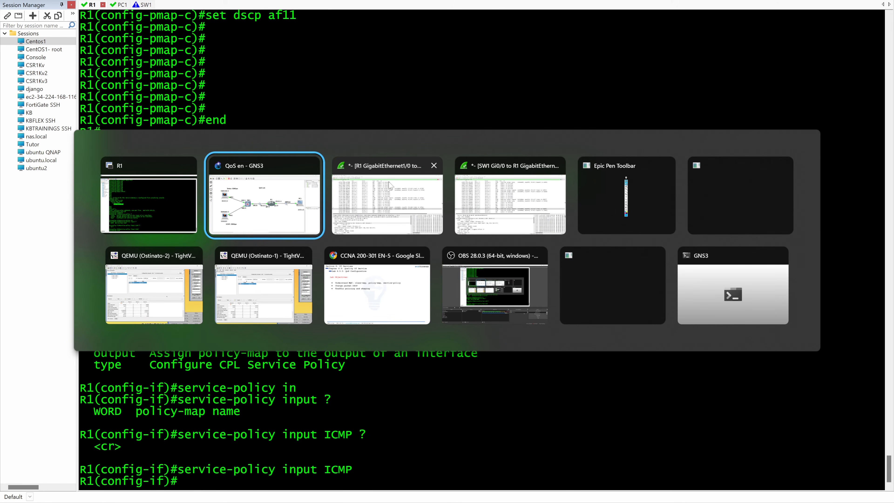
left_click(398, 195)
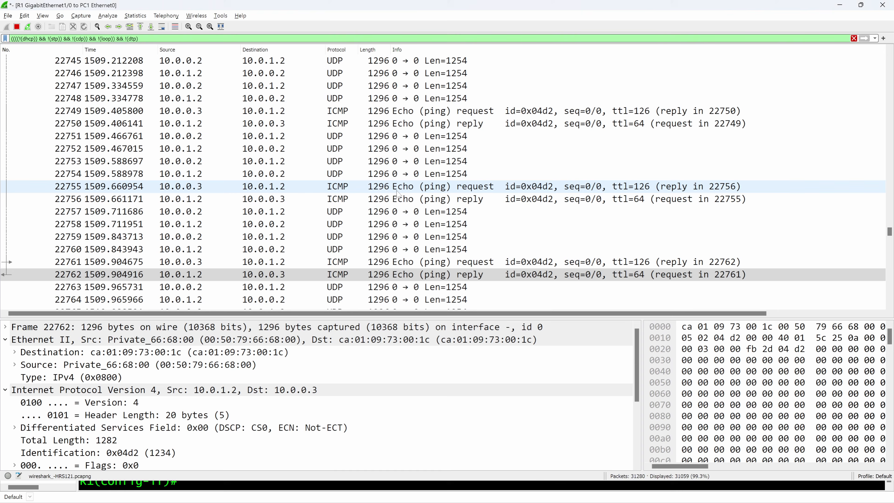
left_click(161, 28)
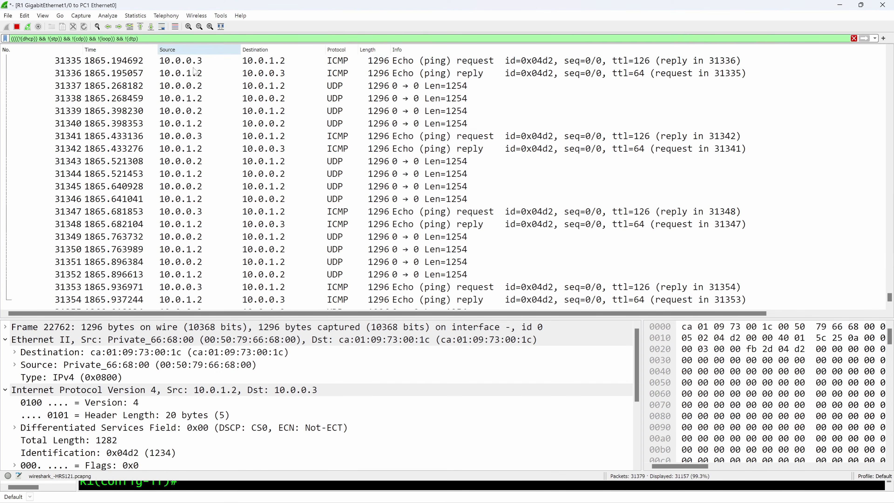
left_click(211, 288)
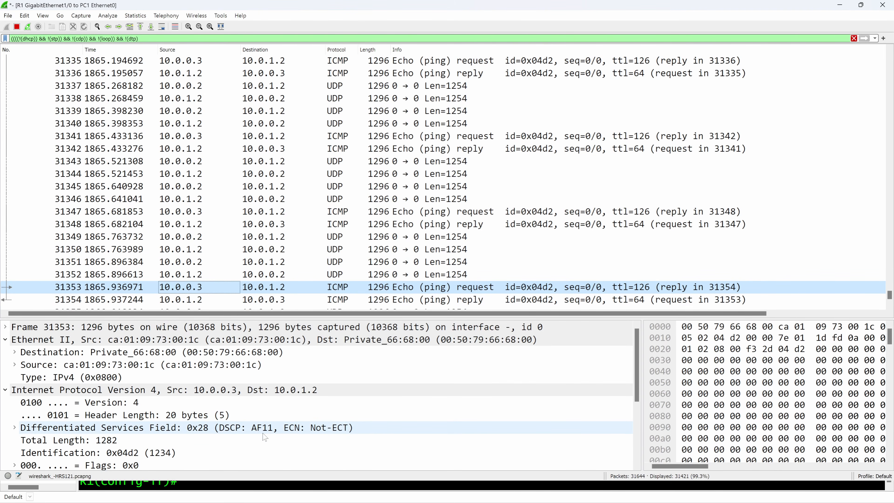
key("Caps_Lock")
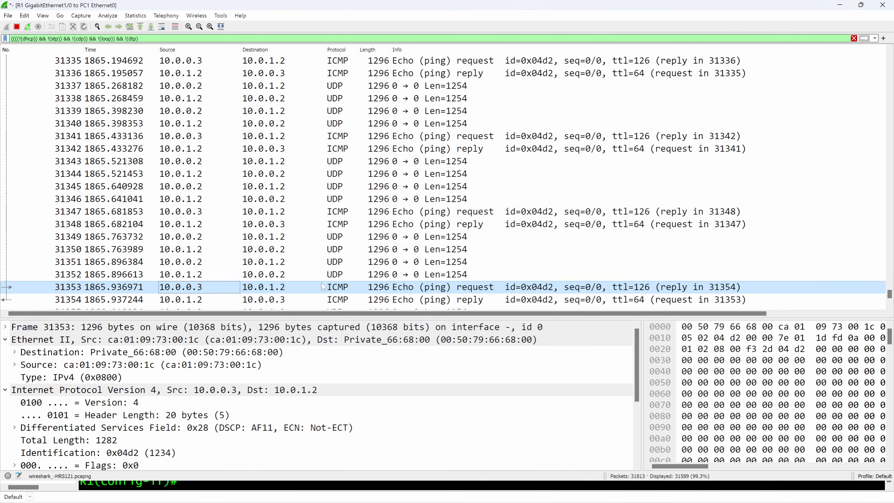
left_click(323, 276)
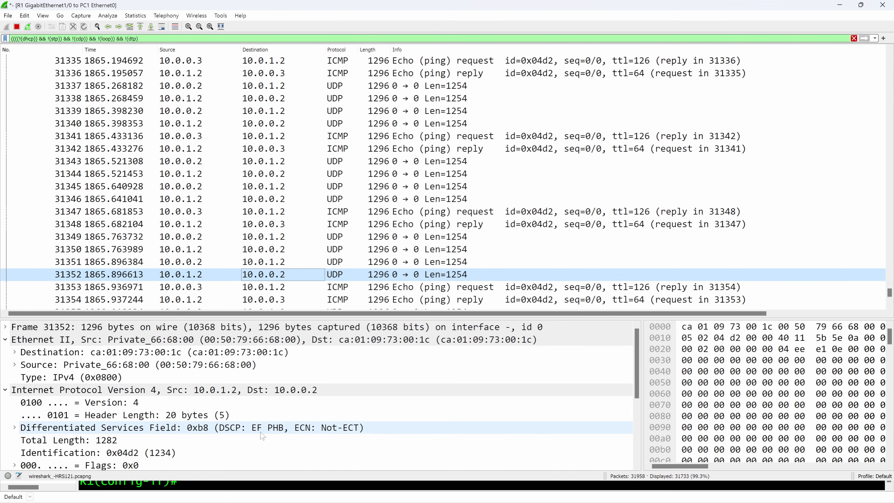
key("alt+Tab")
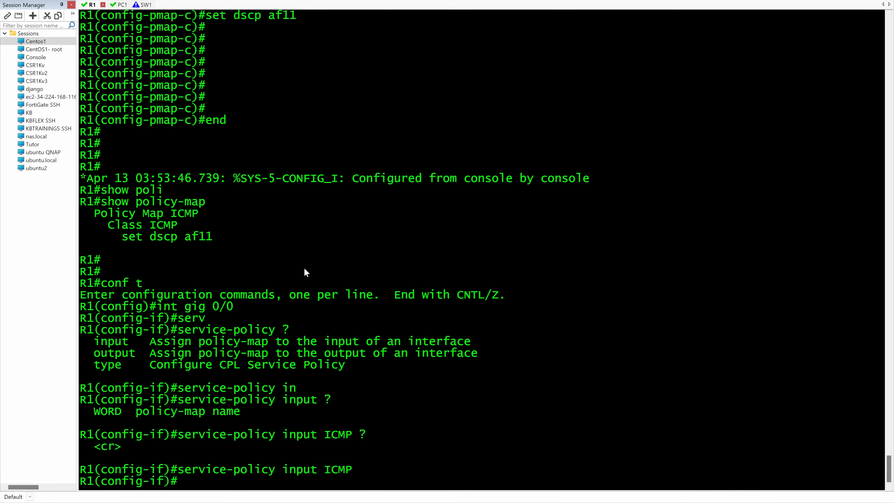
key("Return")
key("Return")
key("Return")
key("Return")
key("Return")
key("Return")
key("Return")
key("Return")
key("Return")
key("Return")
key("Return")
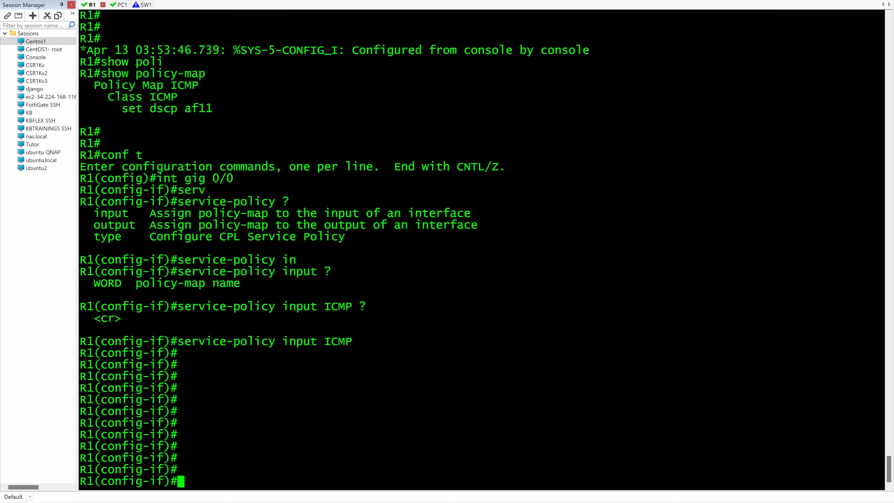
Step: Switch to the GNS3 topology and mark R1's g1/0 interface and its outbound direction toward PC1 with freehand arrows
key("alt+Tab")
key("alt+Tab")
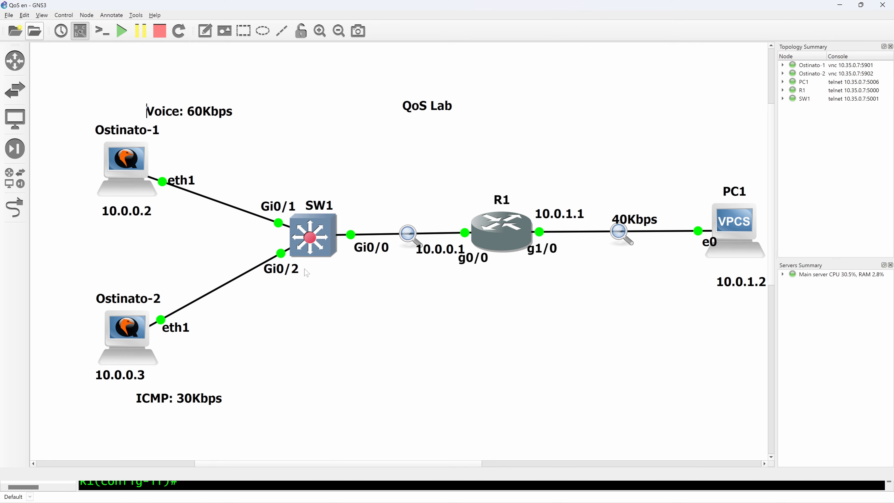
left_click_drag(570, 161, 539, 209)
left_click_drag(551, 242, 546, 242)
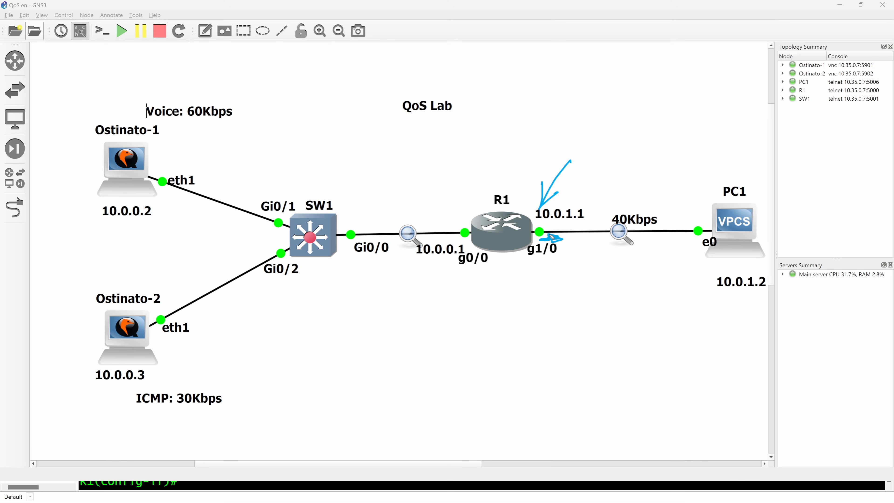
Step: Return to R1's console and go back from interface configuration to global configuration mode
key("alt+Tab")
key("alt+Tab")
key("alt+Tab")
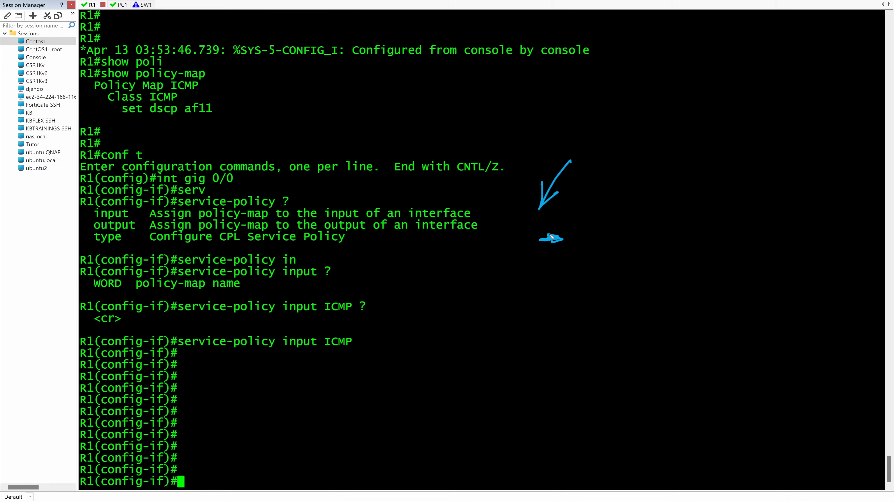
key("Return")
key("Return")
key("Return")
key("Return")
key("Return")
key("Return")
key("Return")
key("Return")
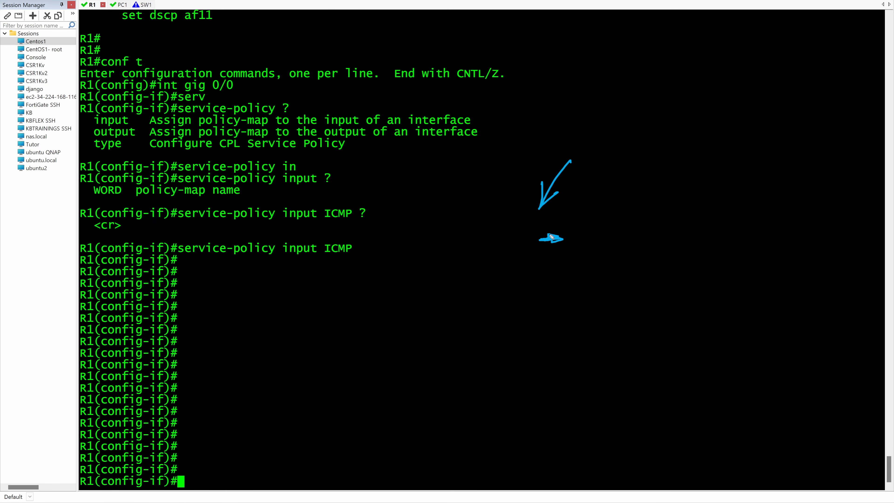
key("Return")
key("Return")
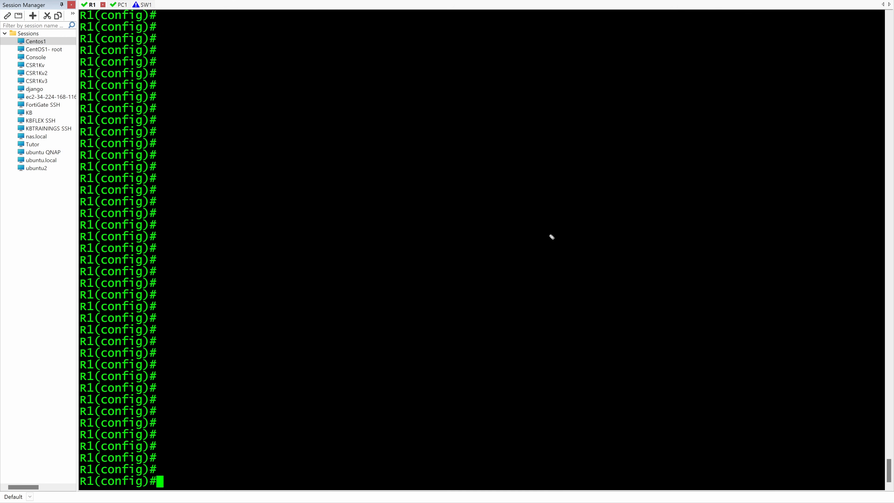
Step: List the class-map options and create a match-any class map named POLICE
type("class")
key("Tab")
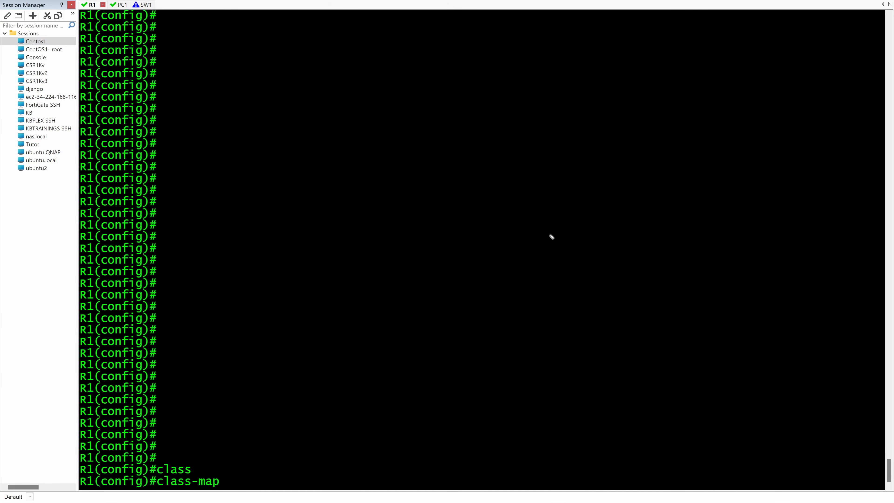
type("?")
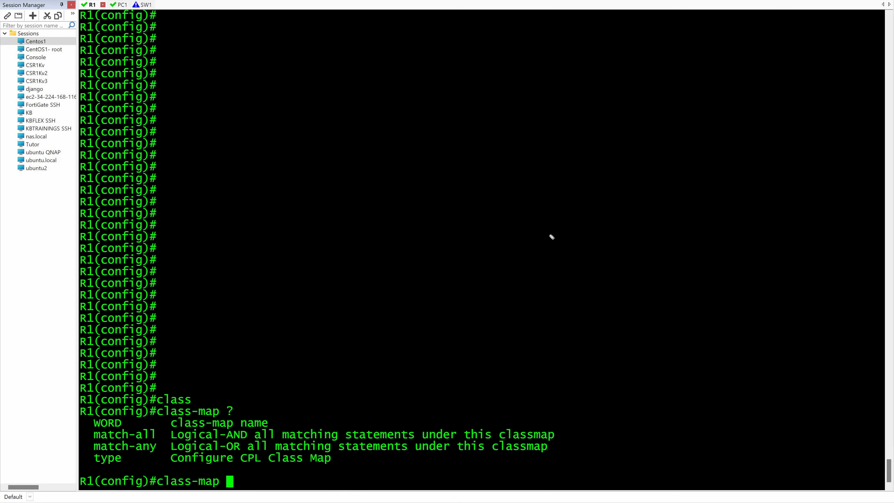
type("match-an")
key("Tab")
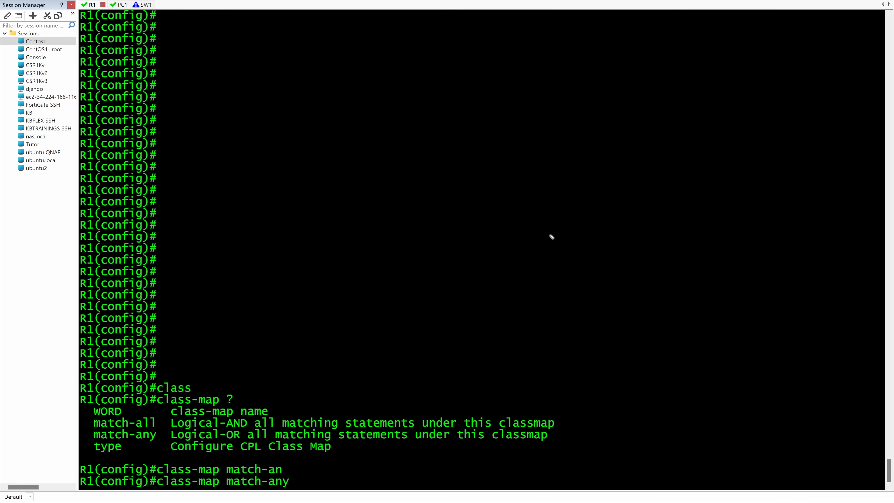
type("POLICE")
key("Return")
key("Return")
key("Return")
key("Return")
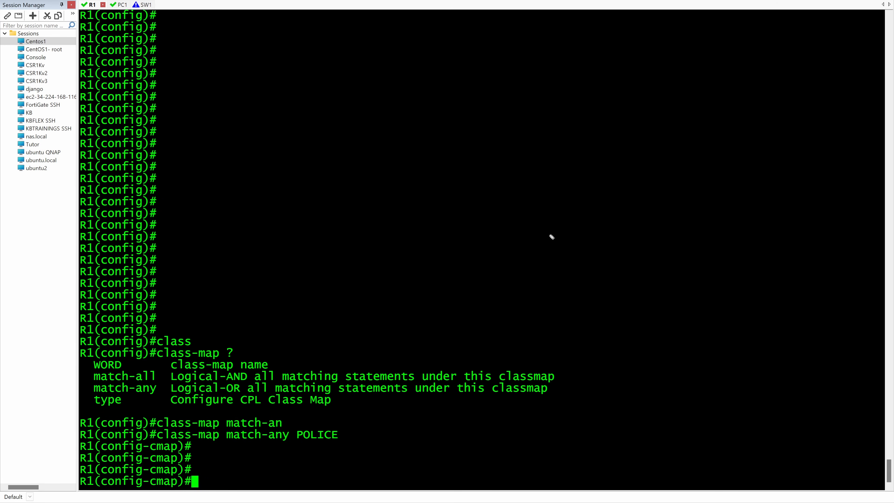
Step: Add a match on DSCP ef to the POLICE class map with match dscp ef
type("match dsc")
key("Tab")
type("ef")
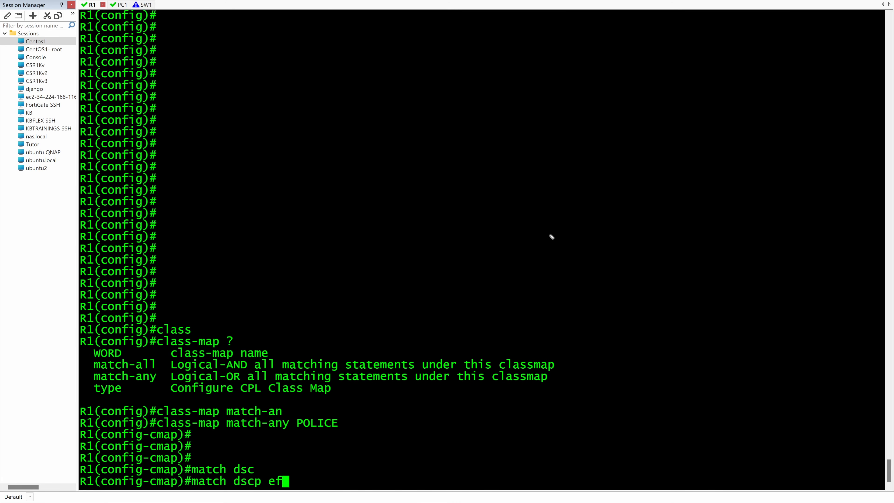
key("Return")
Step: Add a match on ICMP traffic to the POLICE class map with match protocol icmp
type("mat")
key("Tab")
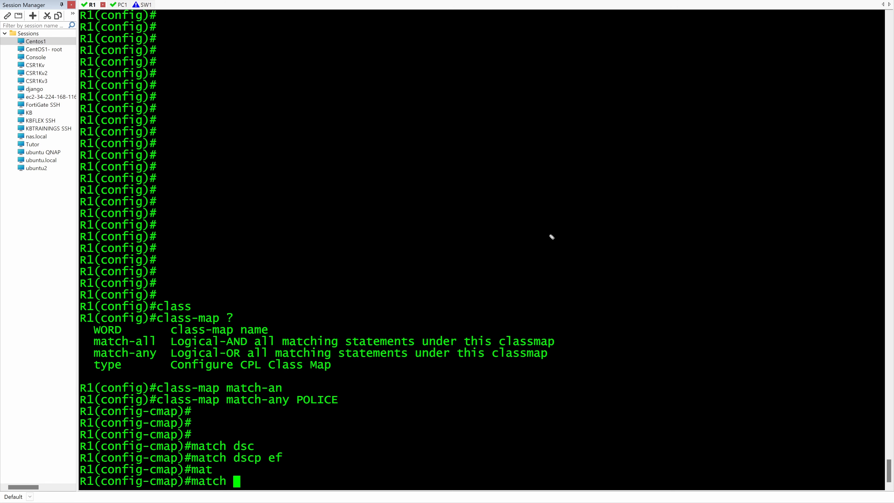
type("pro")
key("Tab")
type("icmp")
key("Return")
key("Return")
key("Return")
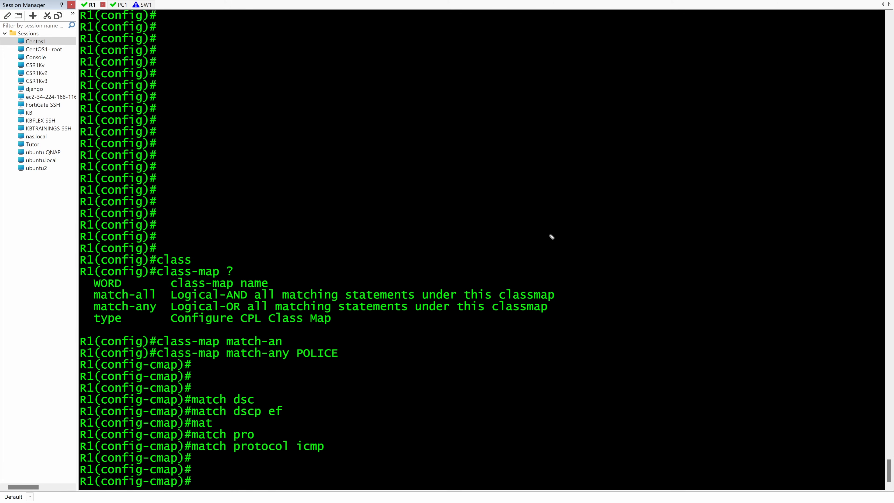
Step: Create a policy map named POLICE and add the class POLICE to it
type("policy-map POLICE")
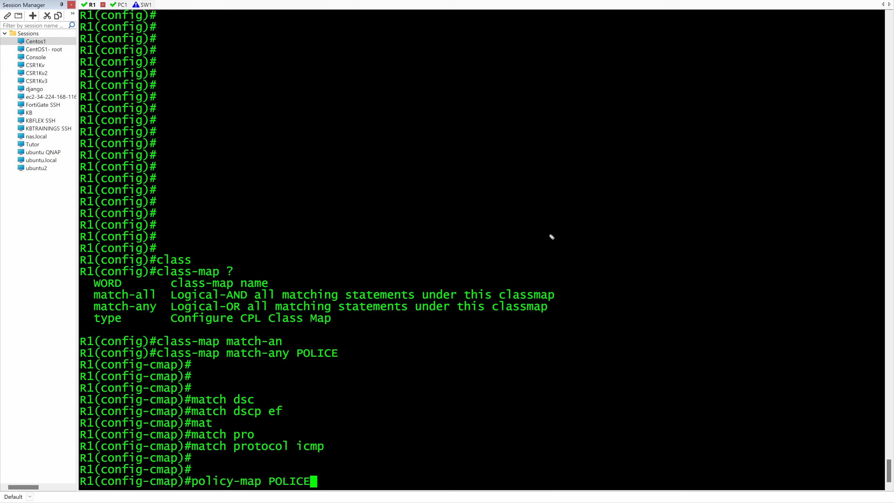
key("Return")
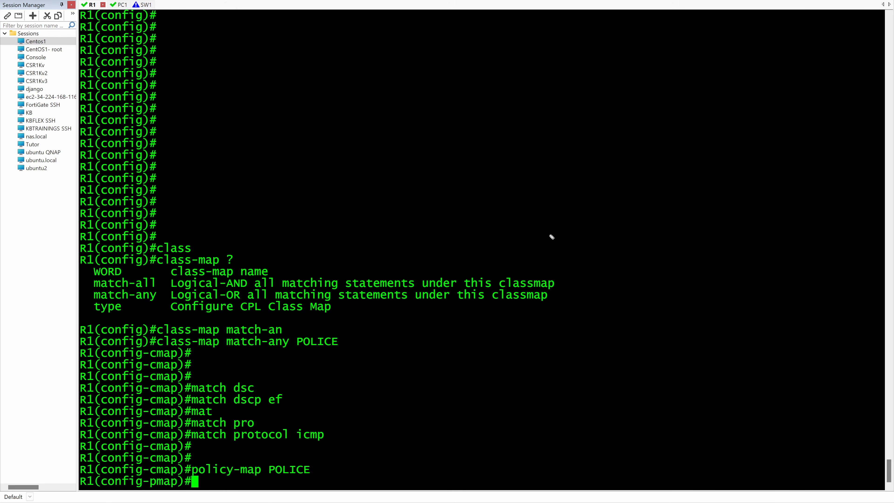
type("class POLICE")
key("Return")
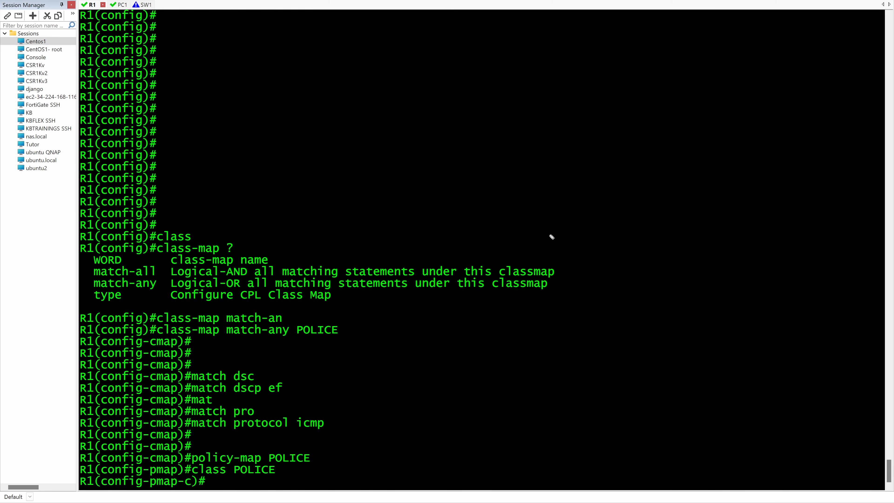
Step: List the commands available for the POLICE class inside the policy map and examine them
key("Return")
key("Return")
key("Return")
key("Return")
key("Return")
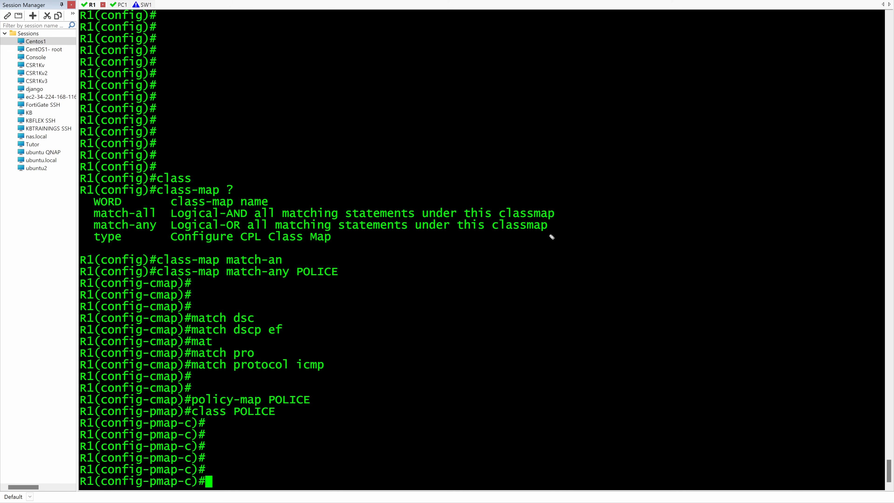
type("?")
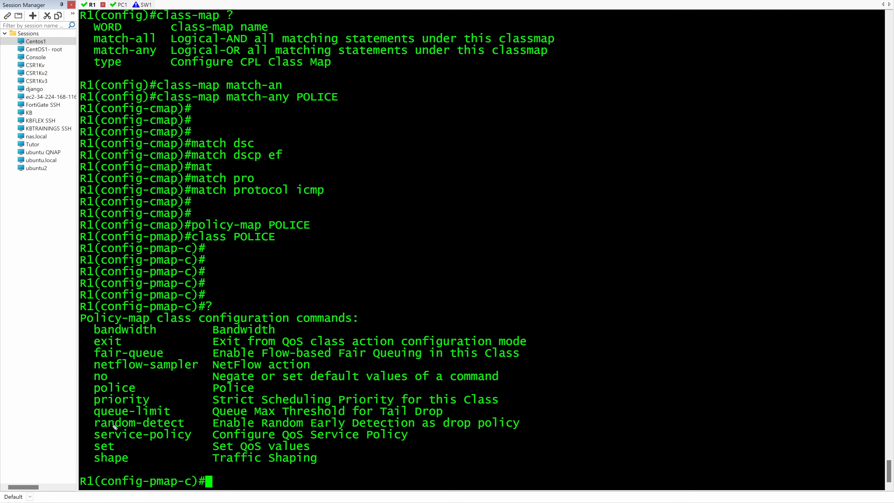
Step: Start a police command at 40000 bits per second for the POLICE class and list the options that can follow
left_click_drag(130, 385, 91, 391)
type("po")
key("Tab")
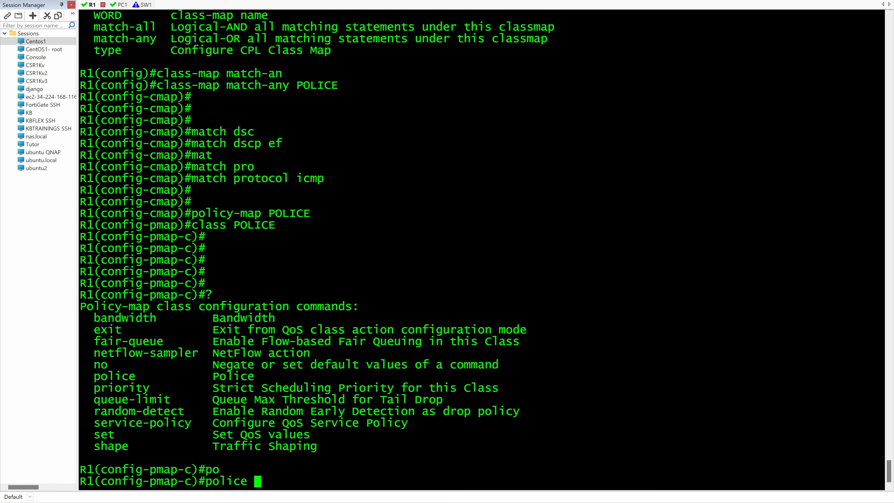
type("?")
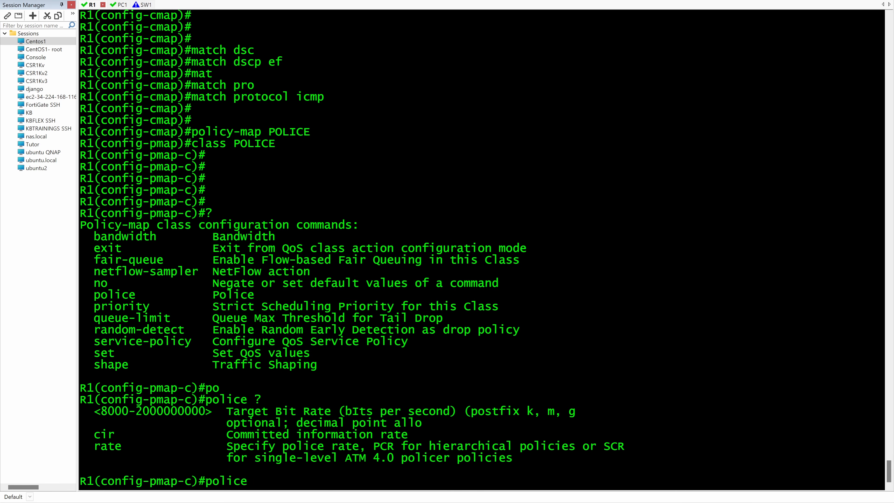
type(" 40000 ?")
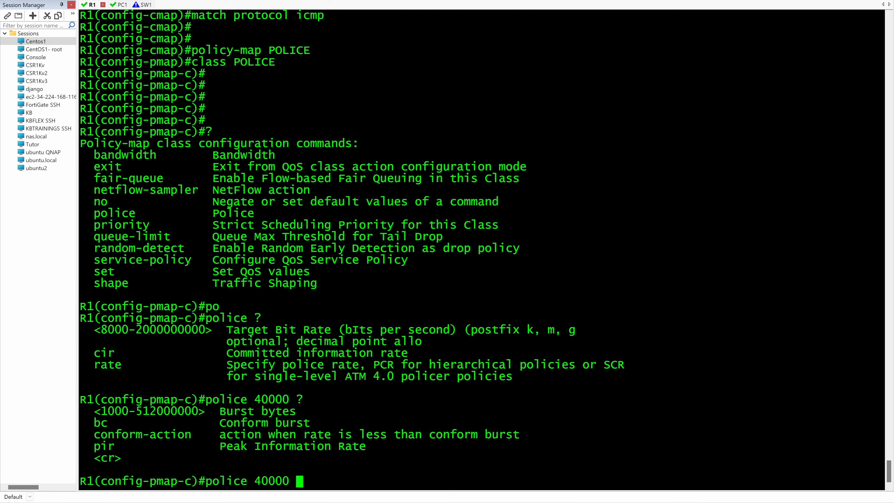
Step: Extend the police command with conform-action transmit and list the remaining options
type("con")
key("Tab")
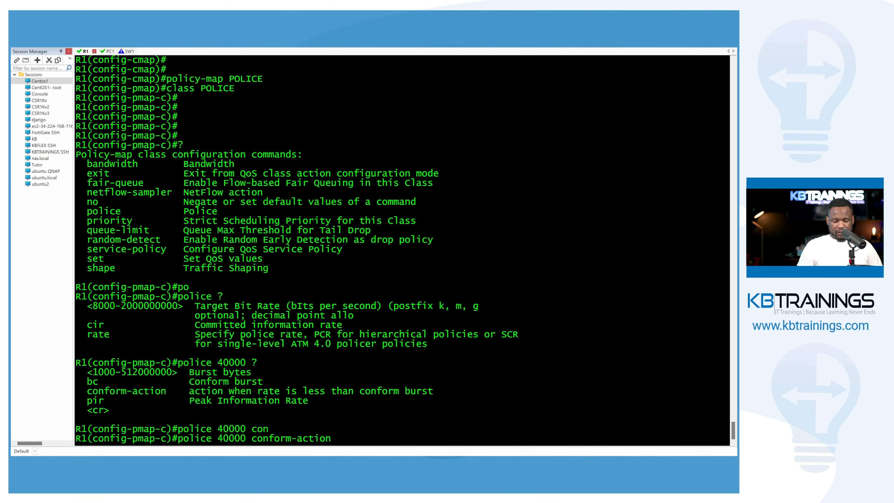
type("tr")
key("Tab")
type("?")
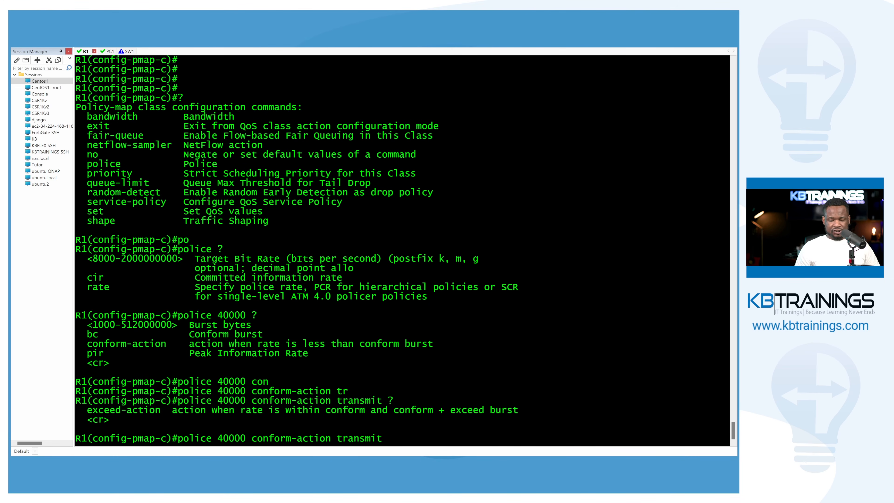
type("e")
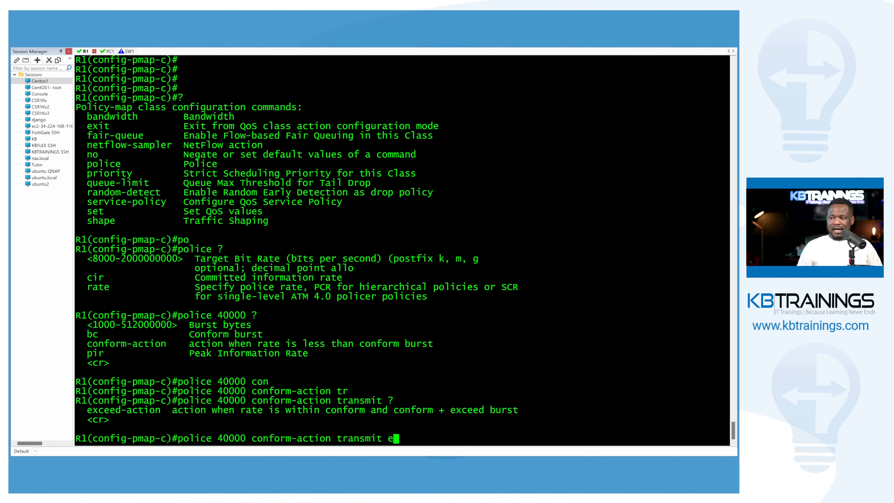
type("x")
Step: Add exceed-action drop to the police command, consulting the list of available exceed actions
key("Tab")
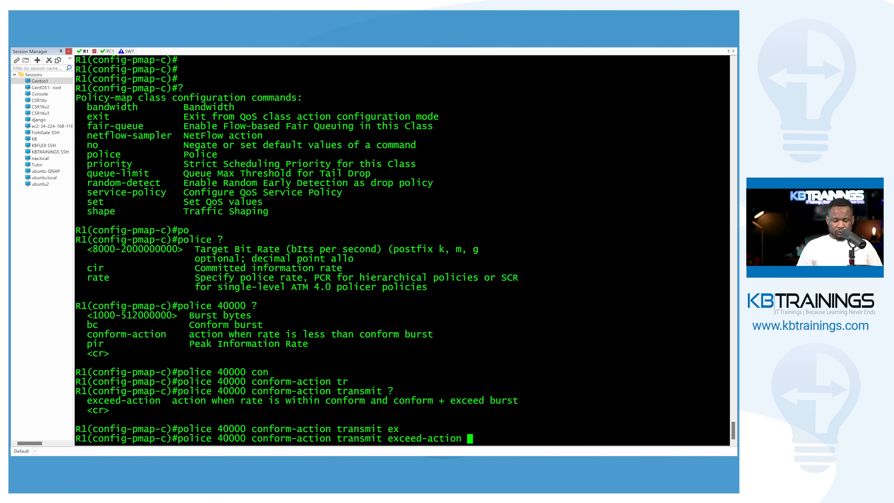
type("?")
type("dr")
key("Tab")
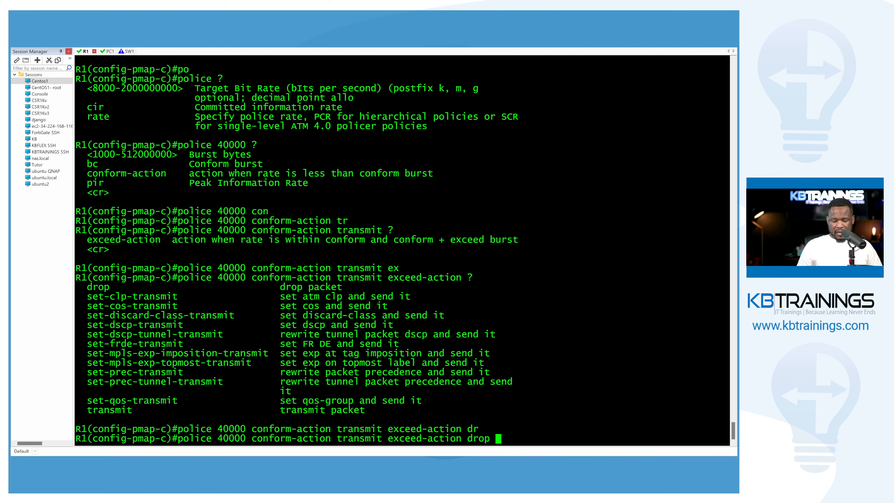
Step: Complete the police command with violate-action drop and apply it to the class
type("vio")
key("Tab")
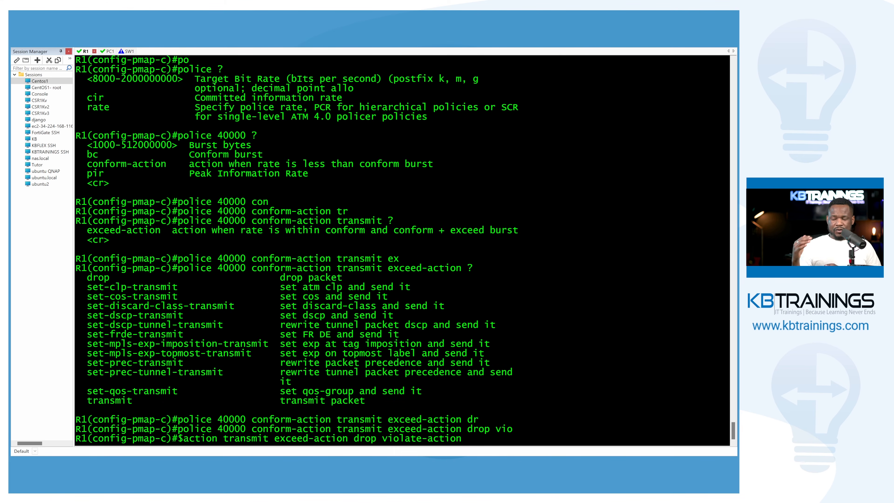
type("dro")
key("Tab")
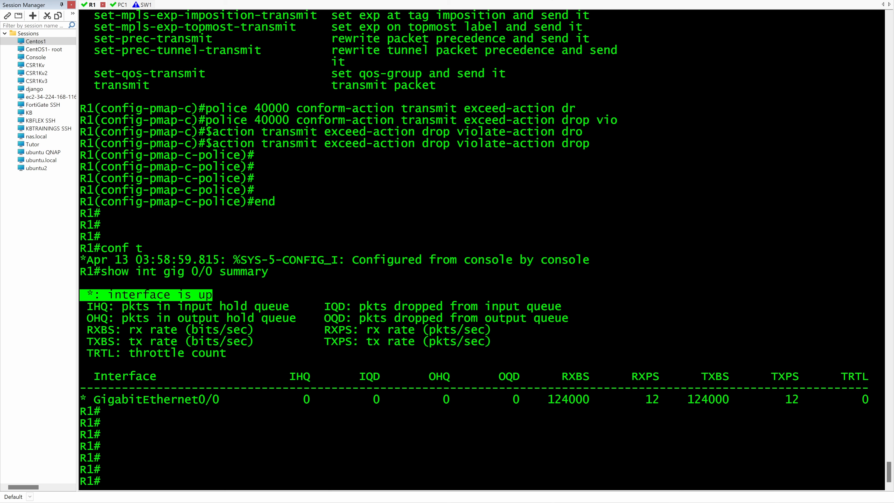
key("Return")
key("Return")
key("Return")
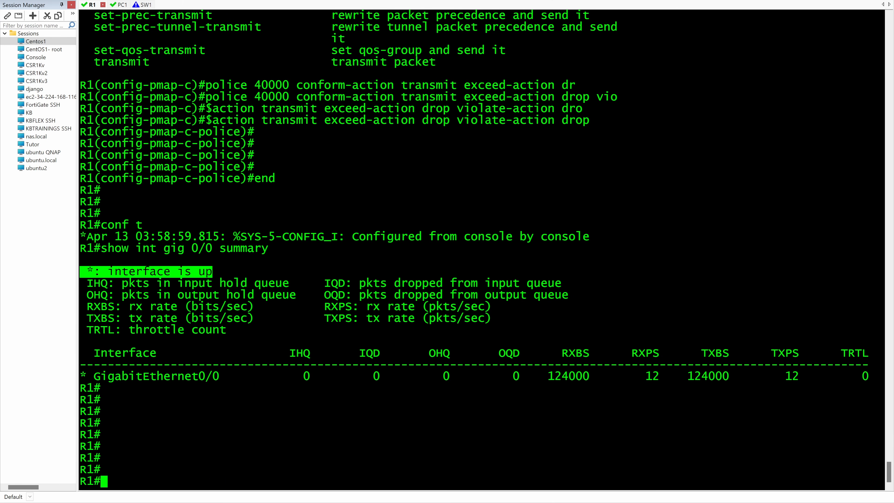
Step: Display the interface summary for gig 1/0 by adapting the previous gig 0/0 summary command
key("Up")
key("ctrl+Left")
key("ctrl+Left")
key("Delete")
type("1")
key("Return")
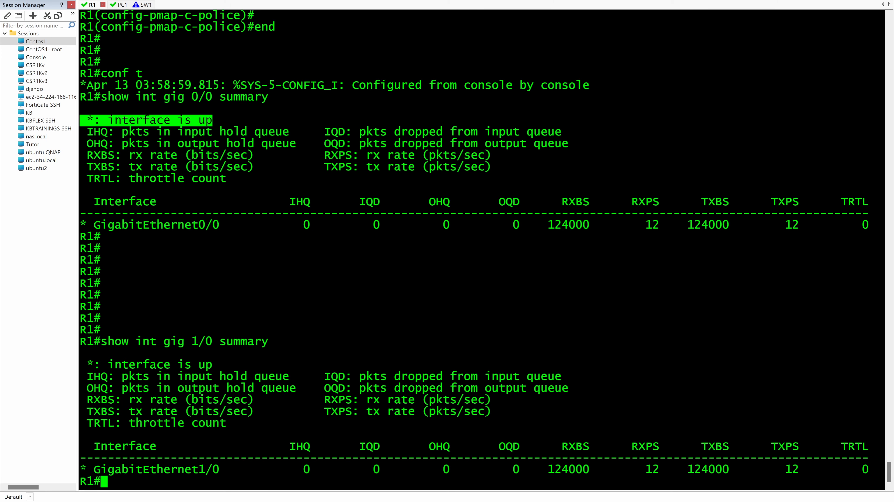
key("Return")
key("Return")
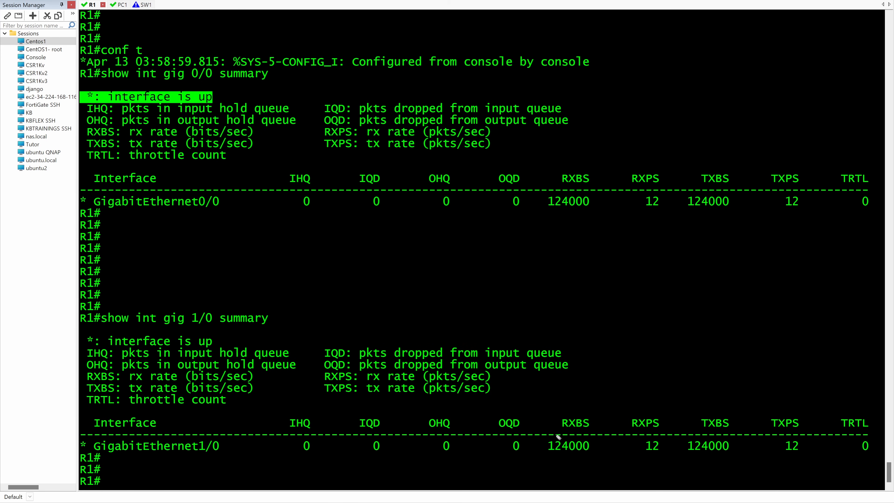
Step: Examine the output queue drops and the receive and transmit rates of GigabitEthernet1/0, marking them on screen and clearing the marks
mouse_move(545, 456)
left_mouse_down()
mouse_move(601, 457)
mouse_move(548, 461)
mouse_move(528, 453)
left_mouse_up()
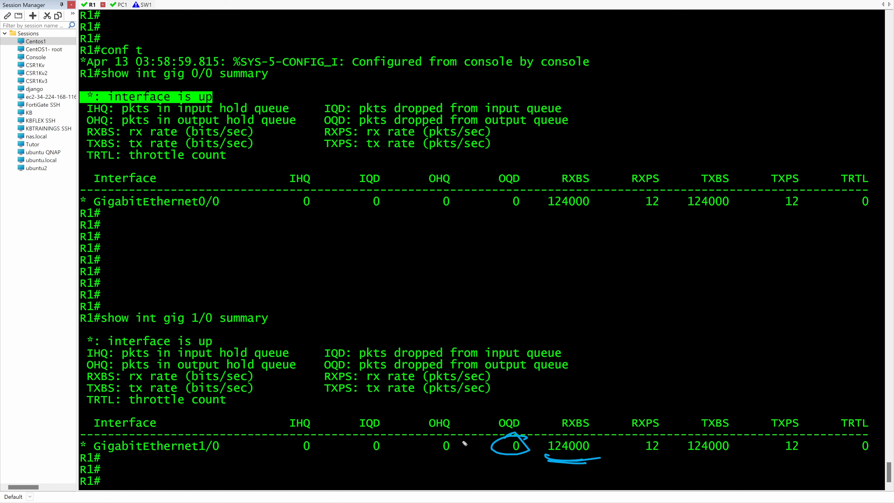
left_click_drag(302, 368, 311, 378)
left_click_drag(374, 378, 455, 383)
left_click_drag(497, 379, 602, 386)
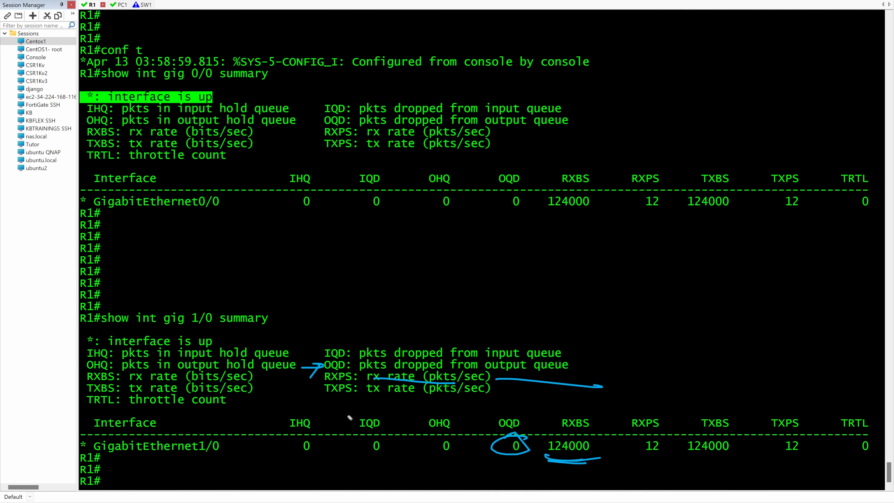
left_click_drag(196, 458, 229, 458)
mouse_move(483, 460)
left_mouse_down()
mouse_move(525, 459)
mouse_move(507, 465)
mouse_move(516, 465)
left_mouse_up()
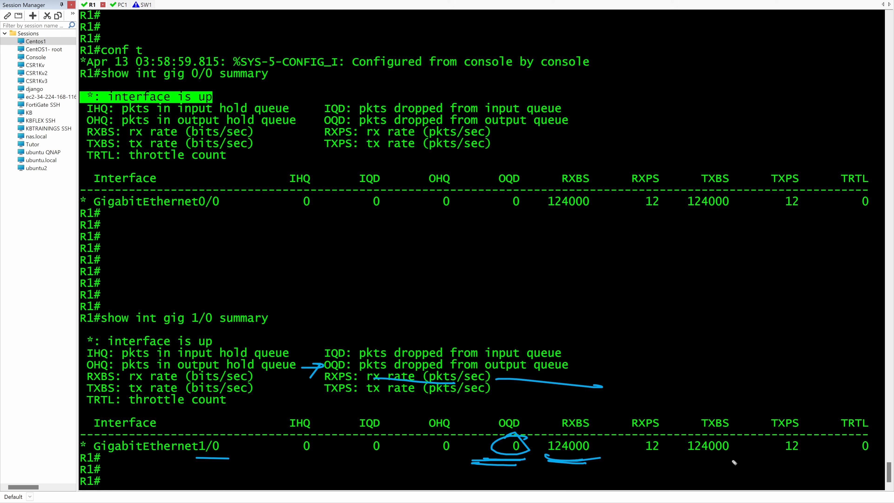
mouse_move(683, 459)
left_mouse_down()
mouse_move(735, 458)
mouse_move(711, 459)
mouse_move(718, 467)
left_mouse_up()
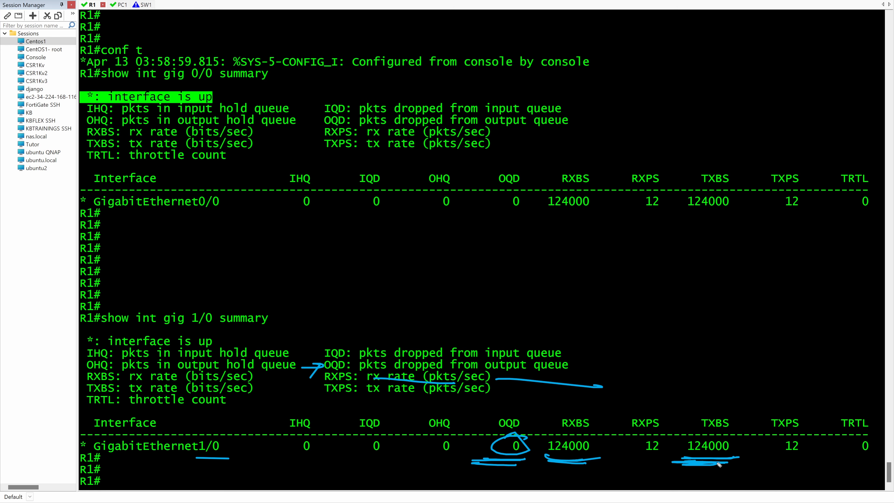
key("e")
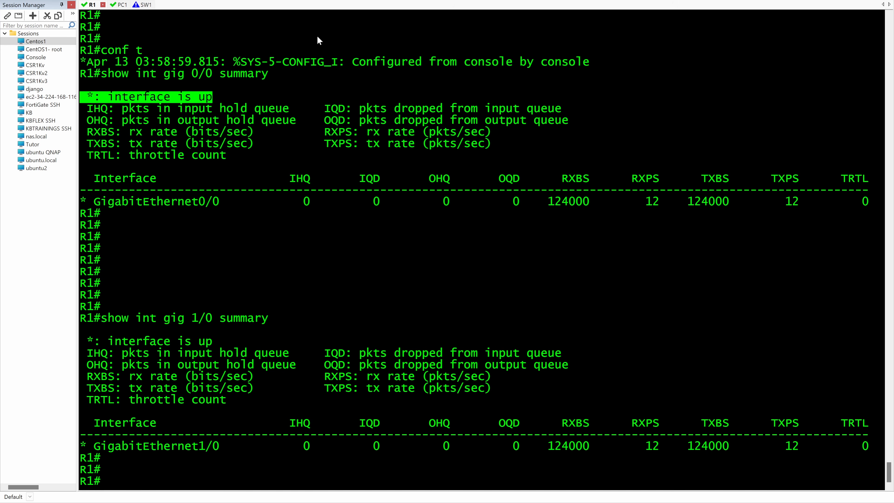
left_click(314, 319)
key("Return")
key("Return")
key("Return")
Step: Enter global configuration mode on R1 and open interface gig 1/0 for configuration
key("Return")
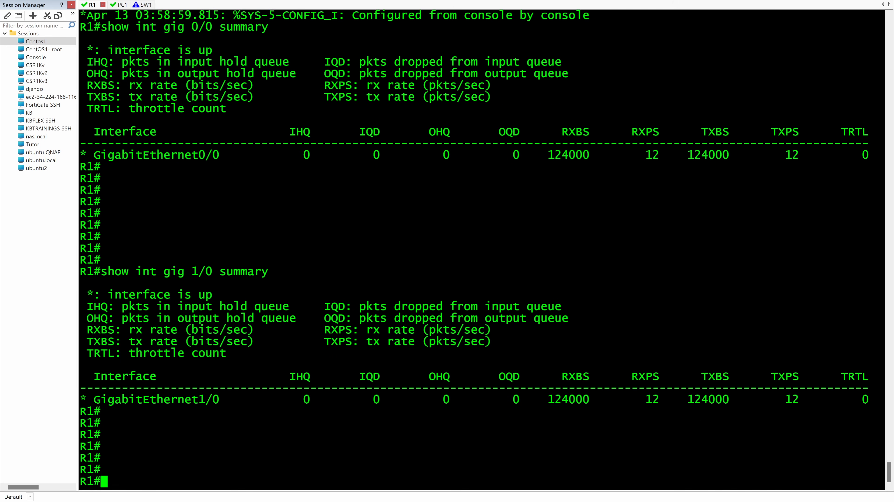
type("conf t")
key("Return")
type("i")
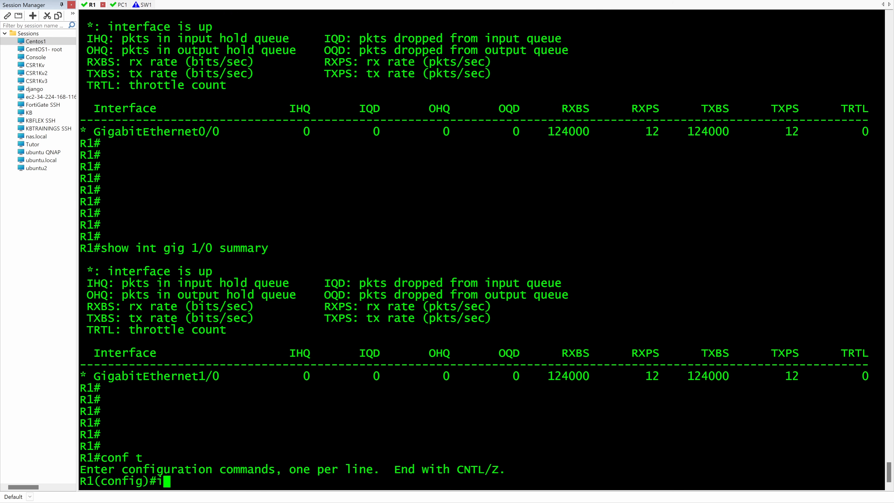
type("nt gig 1/0")
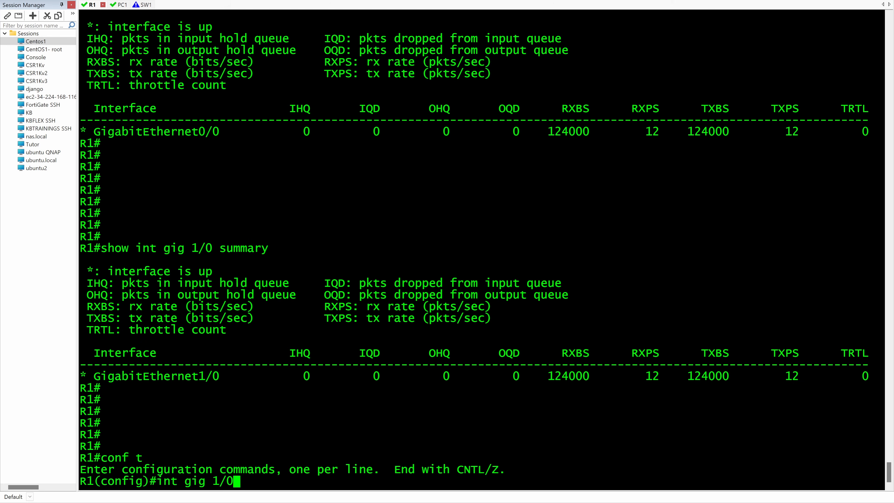
key("Return")
Step: Apply the POLICE policy map to the interface's outgoing traffic with service-policy output POLICE
type("serv")
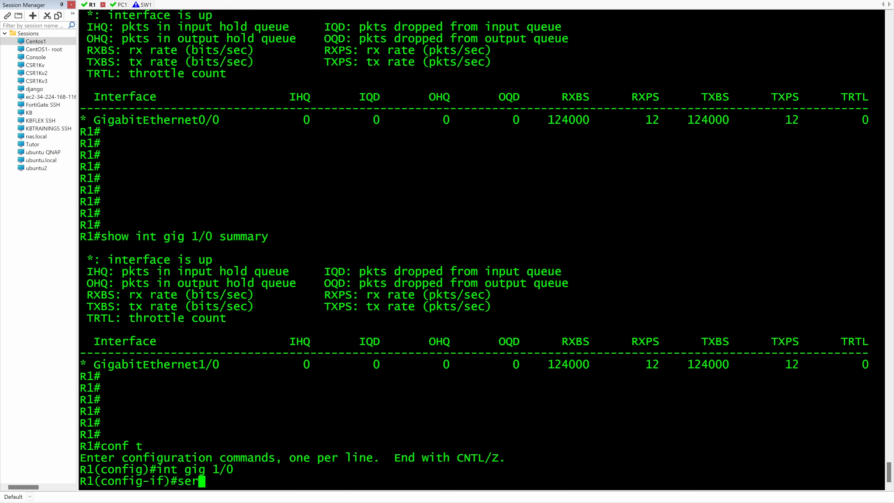
key("Tab")
type("PO")
key("BackSpace")
key("BackSpace")
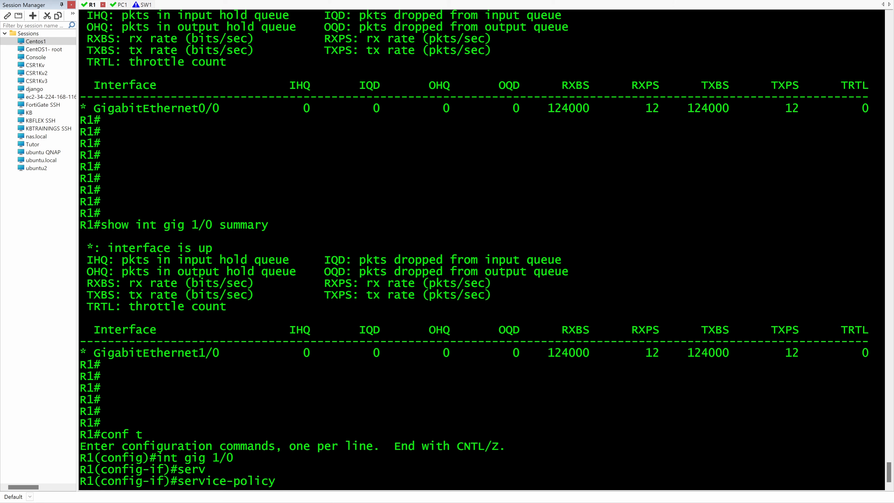
type("out")
key("Tab")
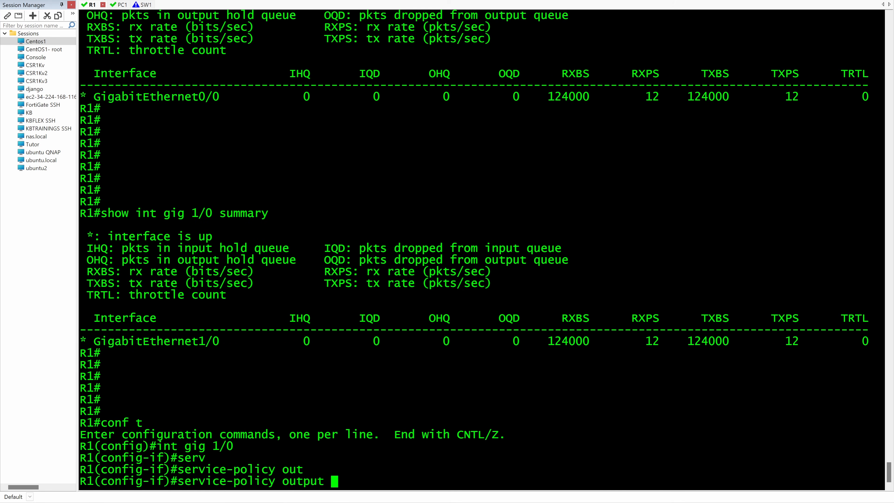
type("POLICE ?")
key("Return")
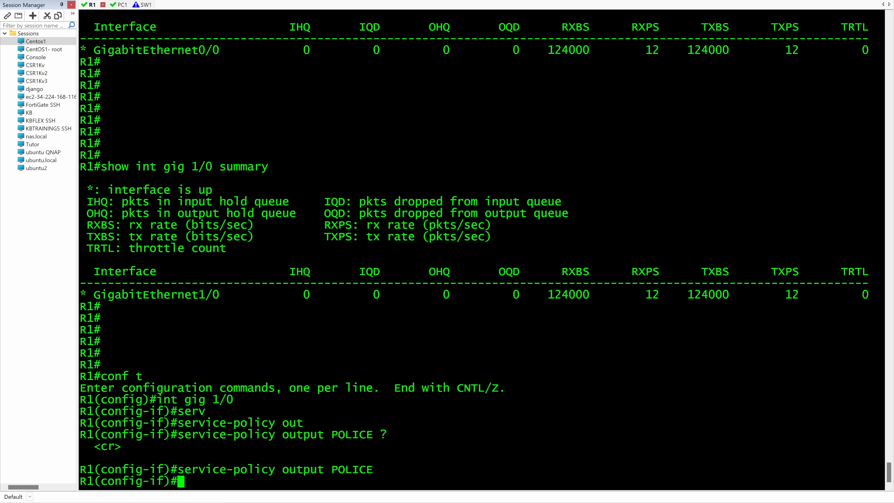
key("Return")
key("Return")
key("Return")
Step: Leave configuration mode and display the summary of interface gig 1/0
type("end")
key("Return")
type("conf t")
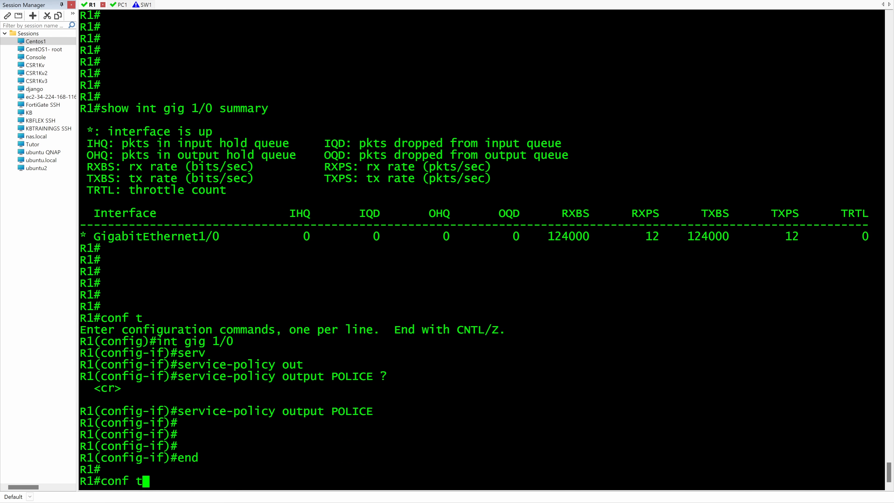
key("Up")
key("Up")
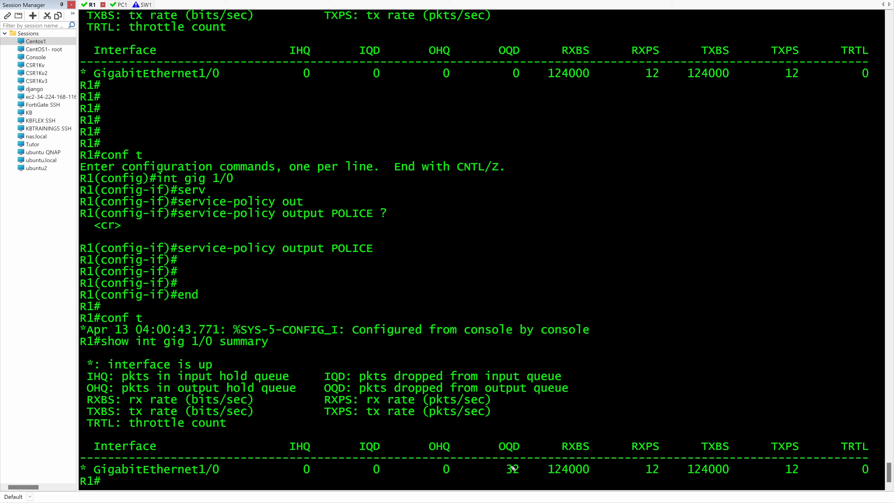
Step: Rerun the gig 1/0 interface summary several times, circling the output queue drop counter to watch how it changes
left_click_drag(509, 457, 528, 465)
key("Up")
key("Return")
key("Up")
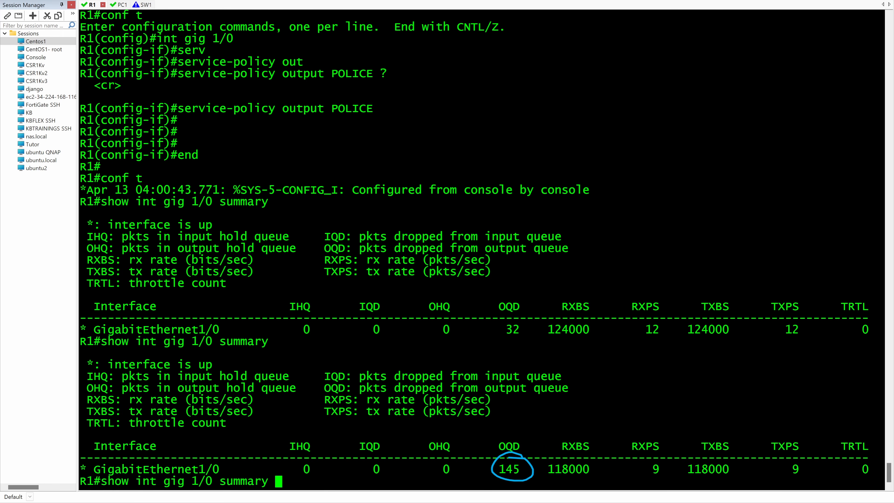
key("Return")
key("Up")
key("Return")
key("Up")
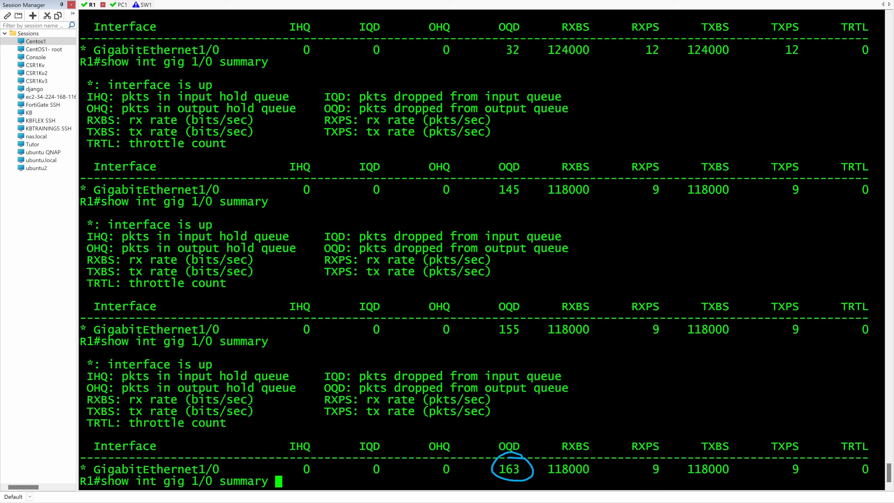
key("Return")
key("Up")
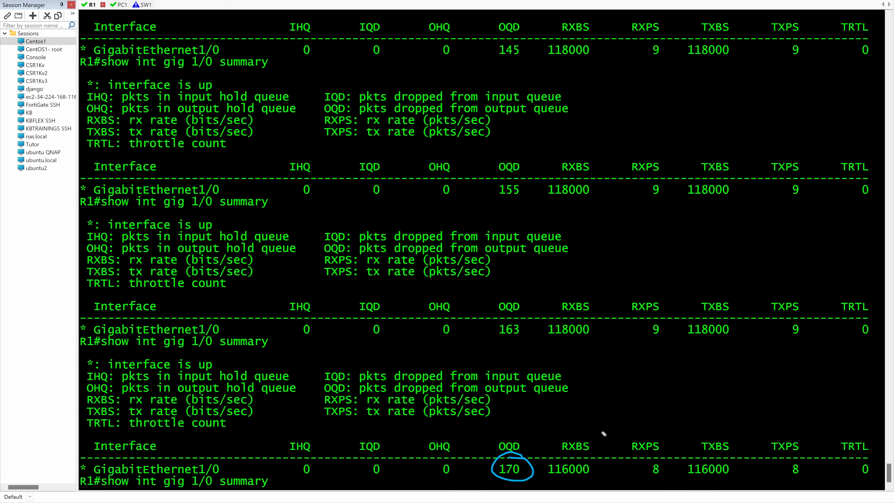
Step: Mark the receive and transmit rates in the latest GigabitEthernet1/0 summary and write 40 beside them for comparison
left_click_drag(615, 415, 581, 450)
left_click_drag(546, 478, 563, 480)
mouse_move(559, 410)
left_mouse_down()
mouse_move(556, 451)
mouse_move(568, 438)
left_mouse_up()
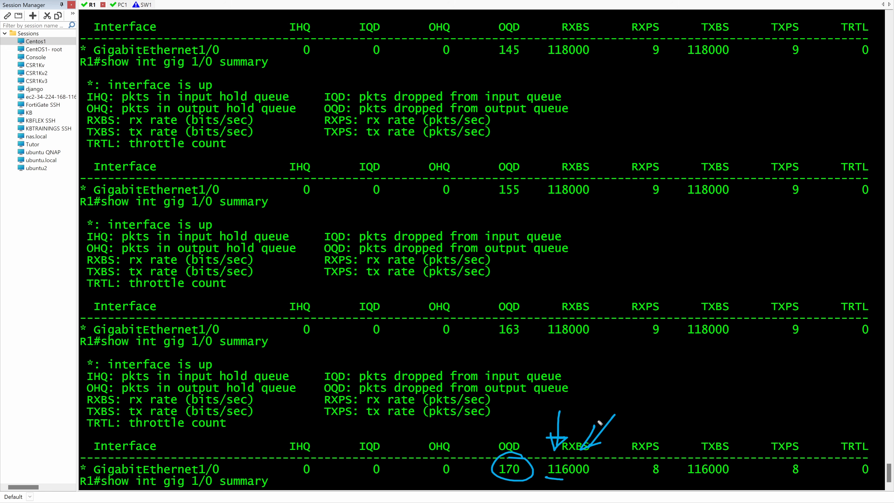
mouse_move(645, 385)
left_mouse_down()
mouse_move(653, 400)
mouse_move(642, 412)
left_mouse_up()
mouse_move(651, 388)
left_mouse_down()
mouse_move(655, 398)
mouse_move(655, 387)
left_mouse_up()
left_click_drag(620, 422, 667, 414)
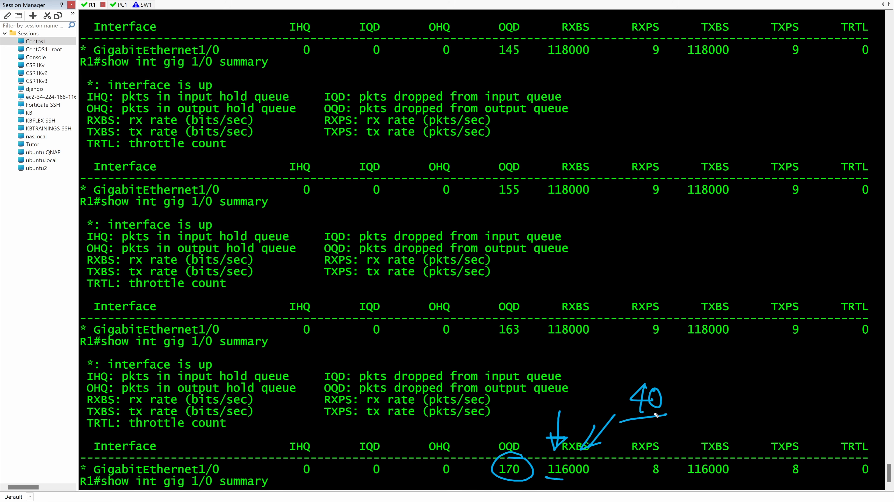
left_click_drag(553, 480, 588, 478)
left_click_drag(684, 478, 721, 477)
Step: Switch to the GNS3 window to view the QoS Lab topology and the 40Kbps link between R1 and PC1
key("alt+Tab")
key("alt+Tab")
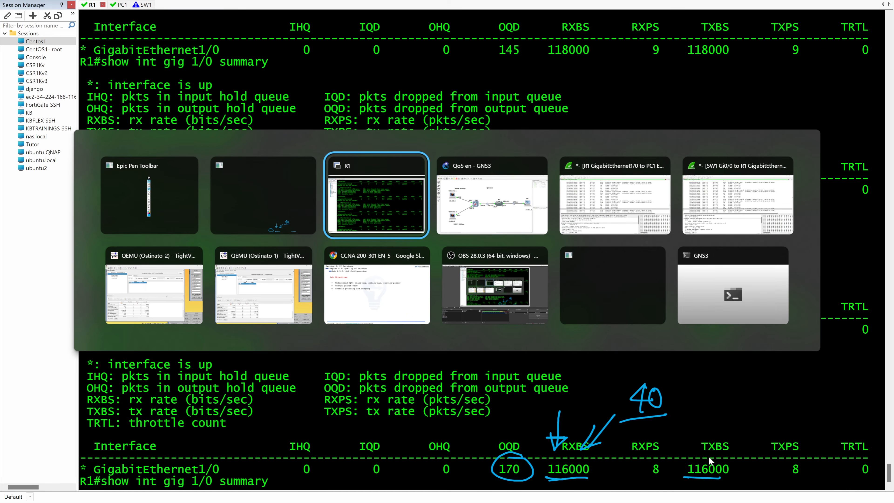
key("alt+Tab")
key("alt+Tab")
key("alt+Tab")
key("alt+Tab")
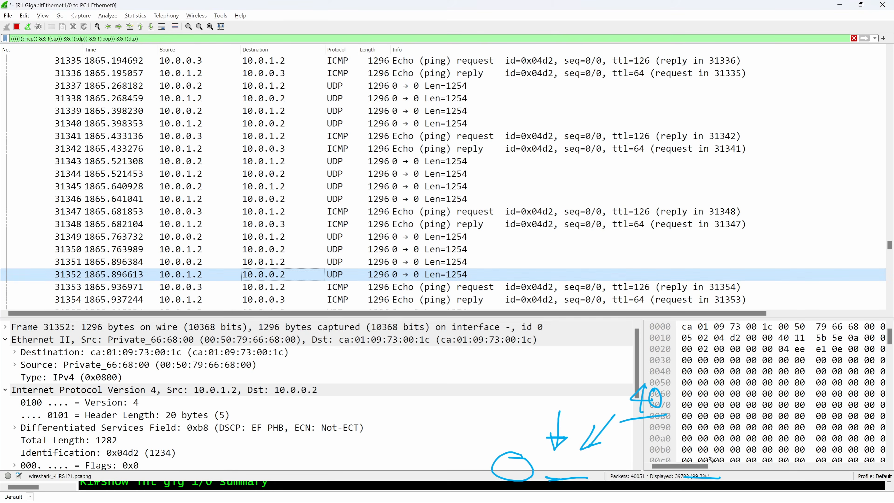
key("alt+Tab")
key("alt+Tab")
key("alt+Tab")
key("alt+Tab")
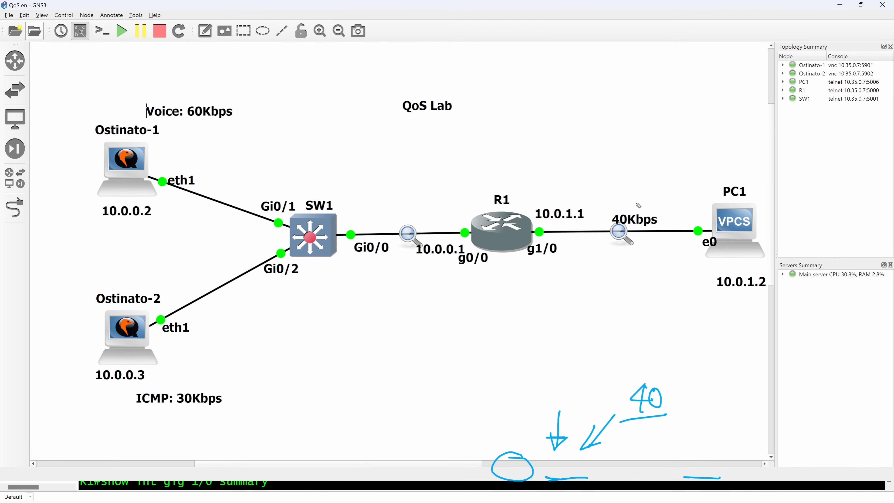
Step: Clear the drawn marks and switch to the Wireshark capture of R1 GigabitEthernet1/0 to PC1, auto-scrolling to the newest packets
mouse_move(618, 197)
left_mouse_down()
mouse_move(593, 248)
mouse_move(642, 248)
left_mouse_up()
key("e")
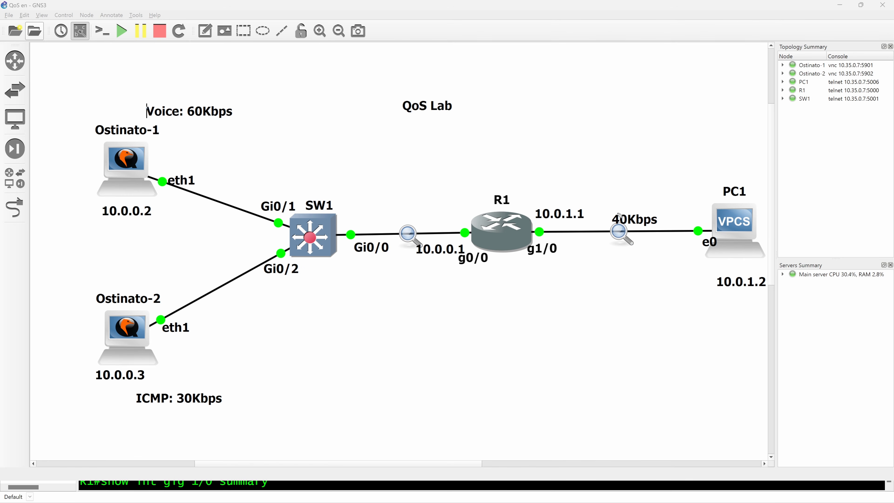
key("alt+Tab")
key("alt+Tab")
key("alt+Tab")
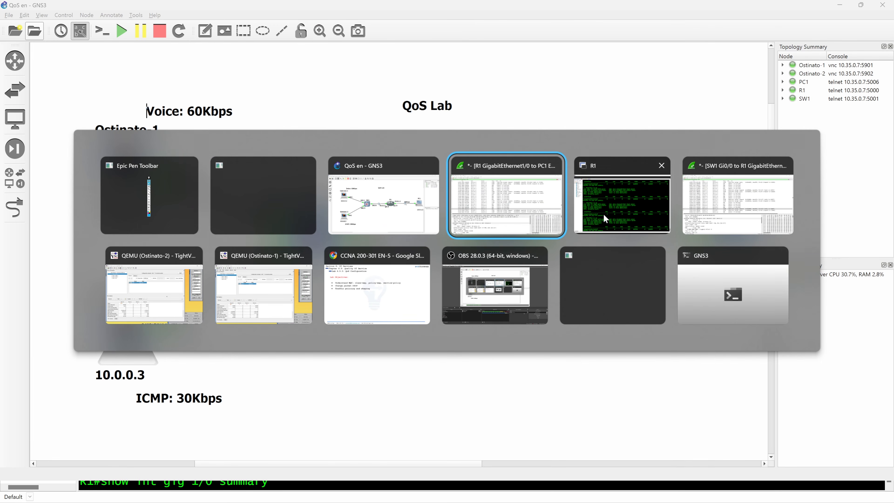
left_click(465, 181)
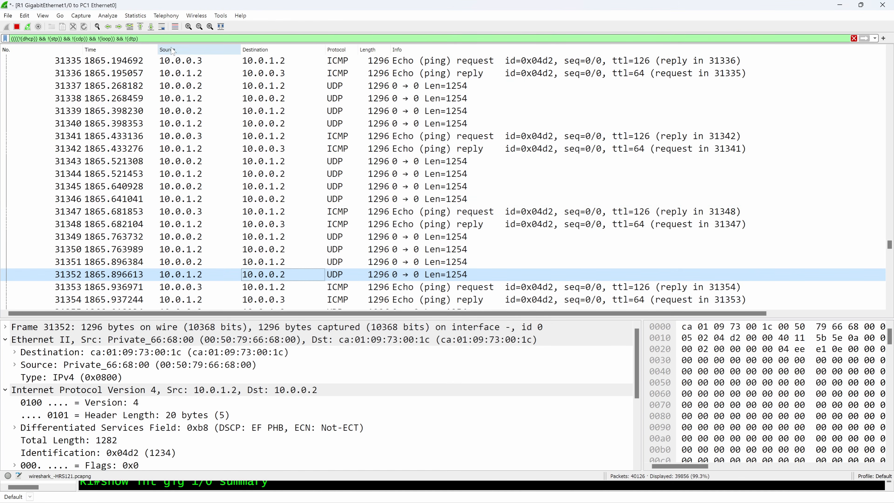
left_click(162, 26)
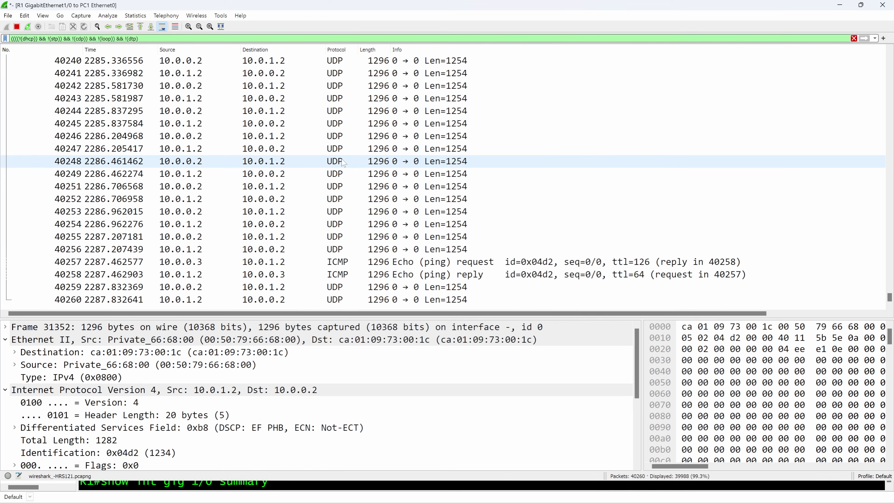
Step: Return to the R1 console and display the complete output of show int gig 1/0
key("alt+Tab")
key("BackSpace")
key("BackSpace")
key("BackSpace")
key("BackSpace")
key("BackSpace")
key("BackSpace")
key("BackSpace")
key("Return")
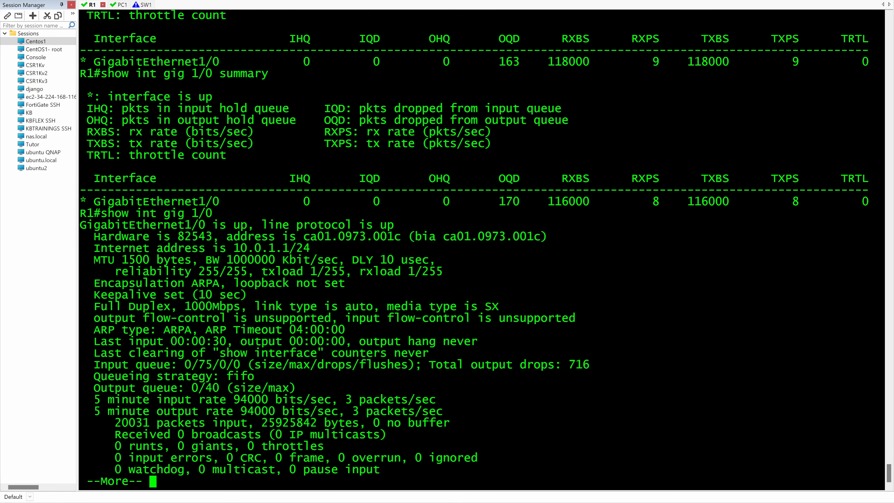
key("space")
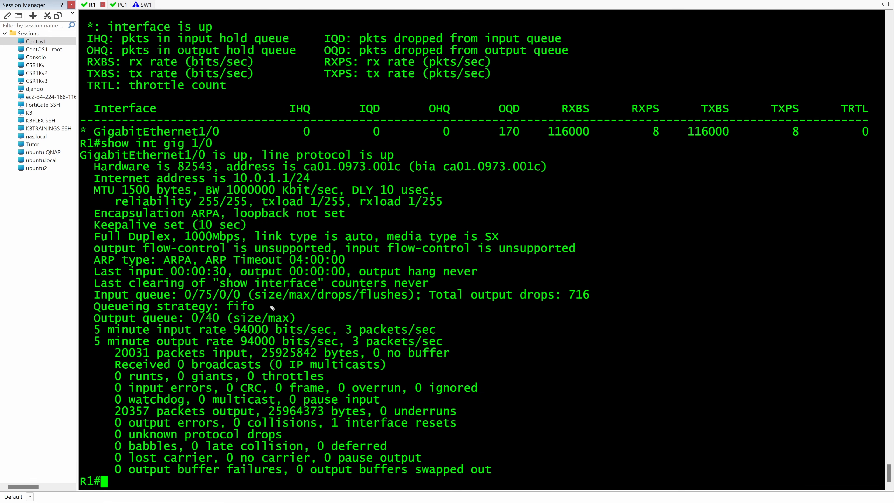
Step: Circle and underline the queueing strategy in the gig 1/0 interface output
mouse_move(263, 300)
left_mouse_down()
mouse_move(247, 291)
mouse_move(237, 322)
mouse_move(244, 295)
left_mouse_up()
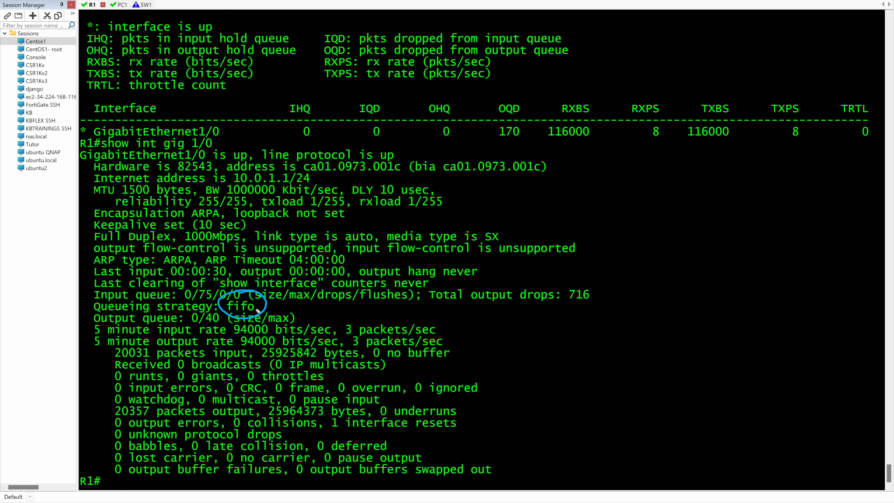
left_click_drag(261, 303, 277, 302)
left_click_drag(255, 308, 277, 307)
Step: Switch to the R1-to-PC1 Wireshark capture, point an arrow at the captured packets, and return to the R1 console
key("alt+Tab")
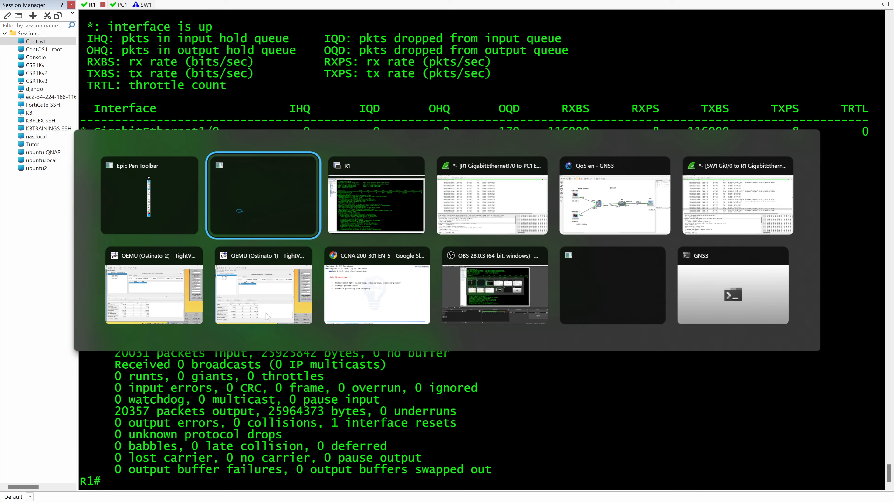
key("Tab")
key("Tab")
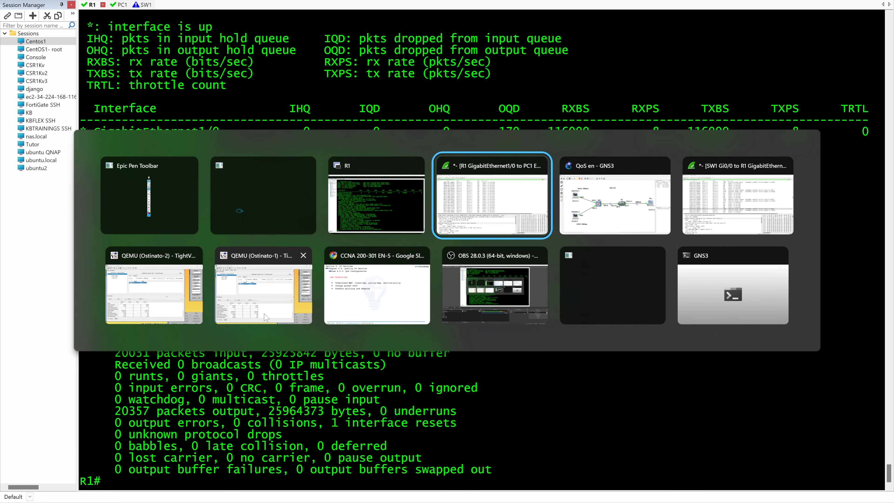
mouse_move(381, 171)
left_mouse_down()
mouse_move(353, 212)
mouse_move(369, 215)
left_mouse_up()
key("alt+Tab")
key("Tab")
key("Tab")
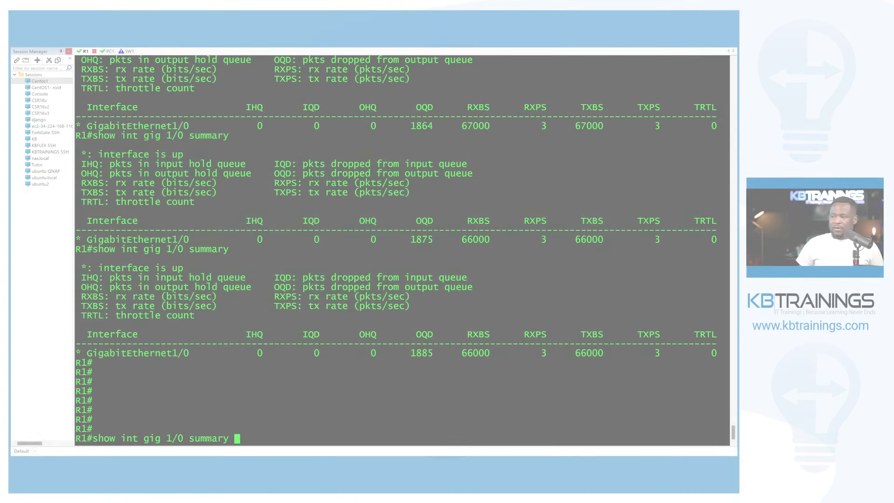
Step: Run show int gig 1/0 summary again and mark the receive rate, transmit rate and output queue drop counter
key("Return")
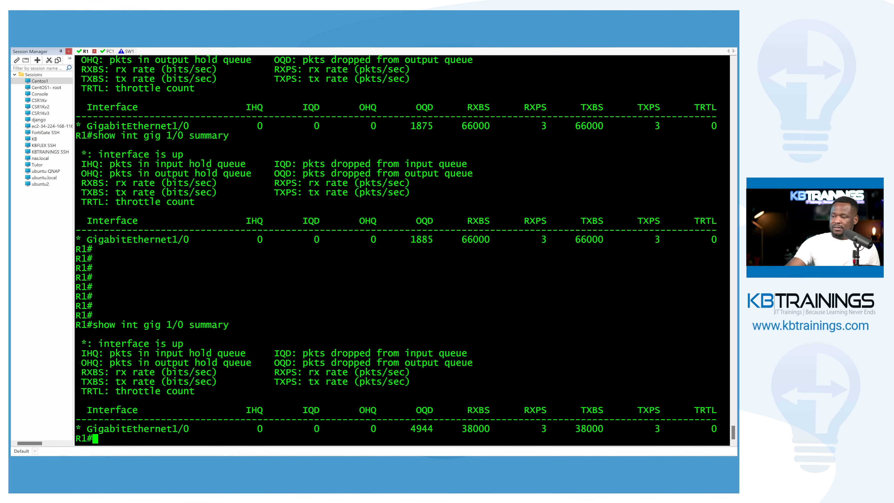
mouse_move(466, 404)
left_mouse_down()
mouse_move(513, 421)
mouse_move(501, 398)
left_mouse_up()
left_click_drag(608, 409, 619, 420)
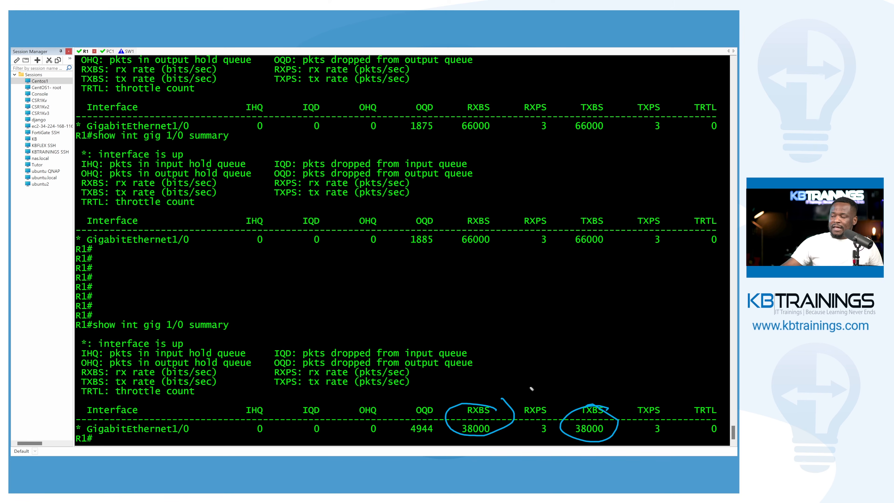
left_click_drag(547, 326, 512, 370)
left_click_drag(520, 335, 533, 360)
left_click_drag(421, 380, 415, 419)
mouse_move(409, 405)
left_mouse_down()
mouse_move(415, 420)
mouse_move(428, 401)
mouse_move(416, 404)
left_mouse_up()
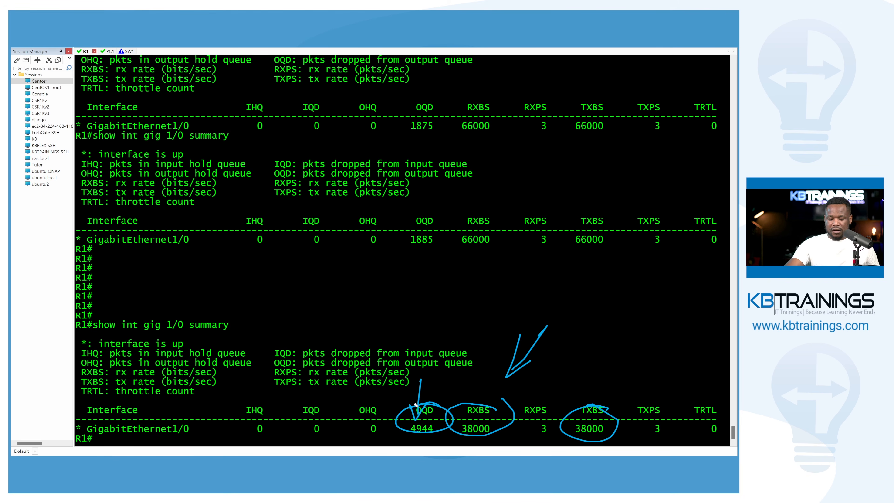